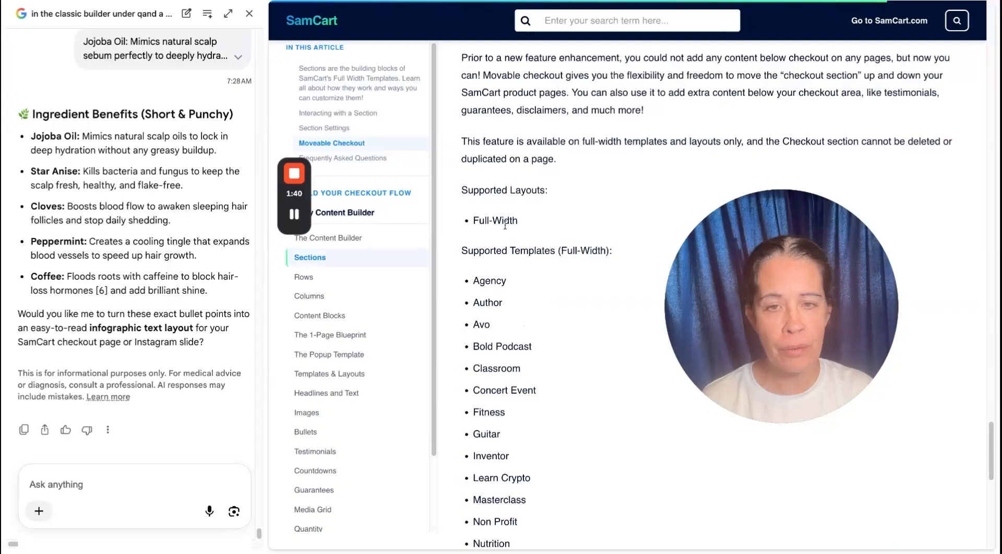
Review the supported layouts and full-width templates in the Moveable Checkout section of the SamCart help article
scroll(563, 277, down, 1)
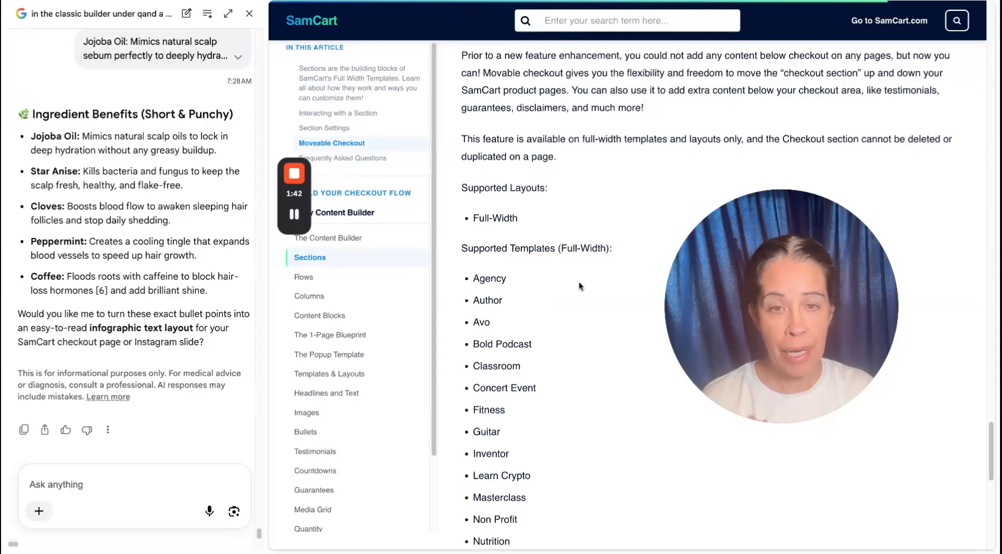
scroll(572, 271, down, 2)
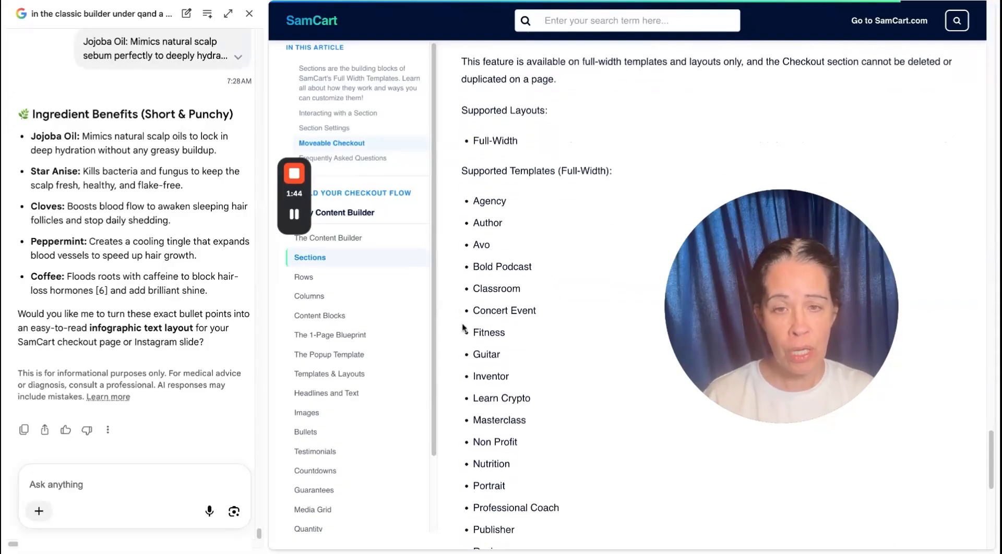
scroll(532, 313, down, 5)
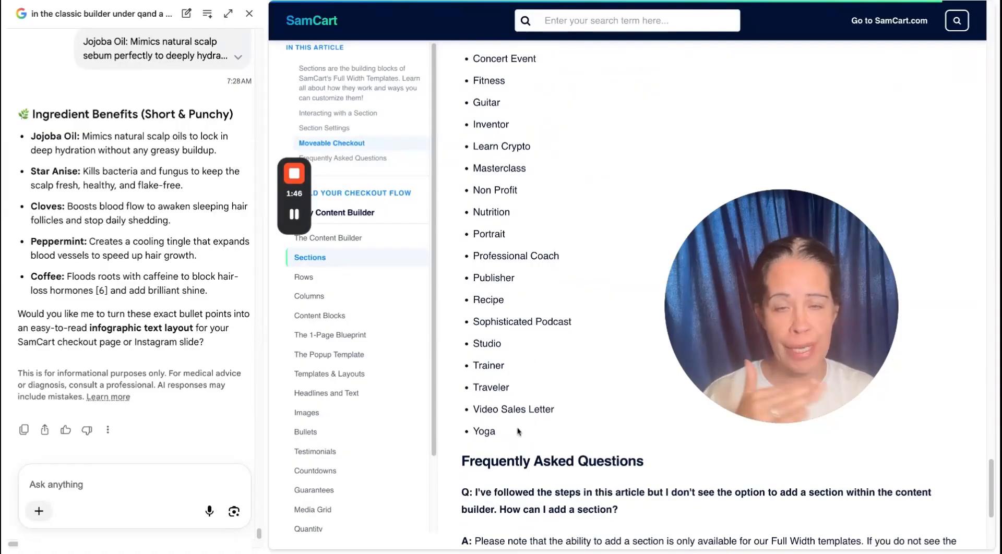
Switch to the SamCart Products list and view the live classic builder checkout page of the Online Course Blue Print product from end to end
click(651, 2)
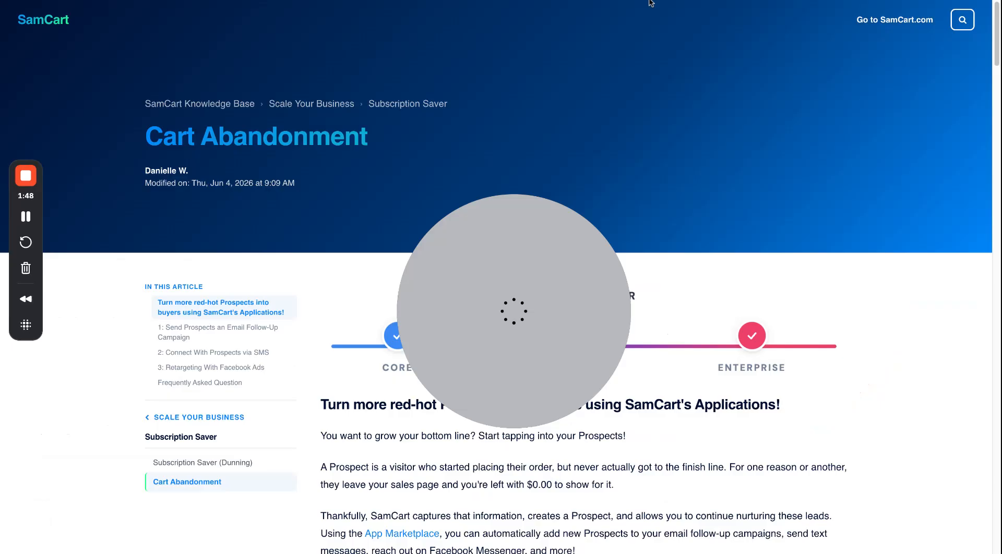
click(485, 1)
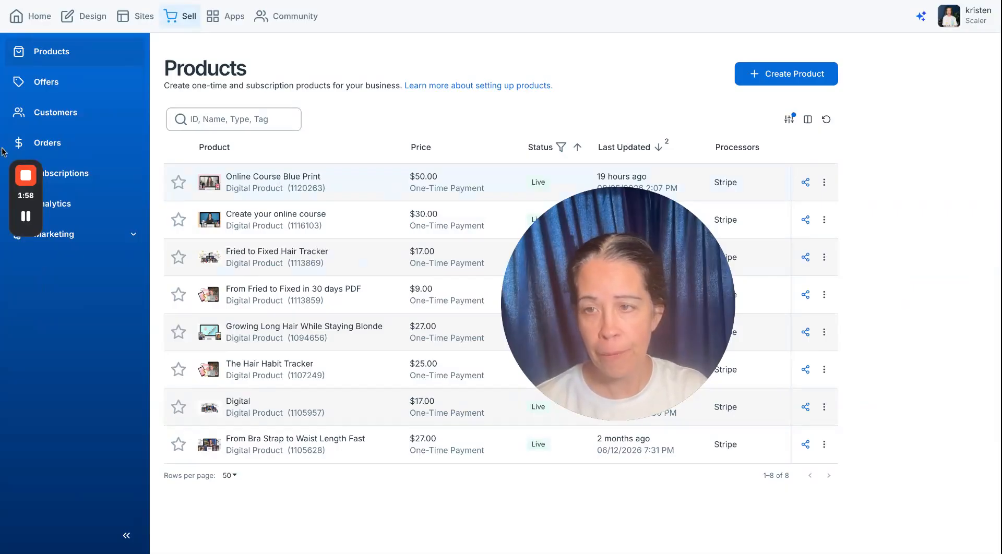
click(279, 183)
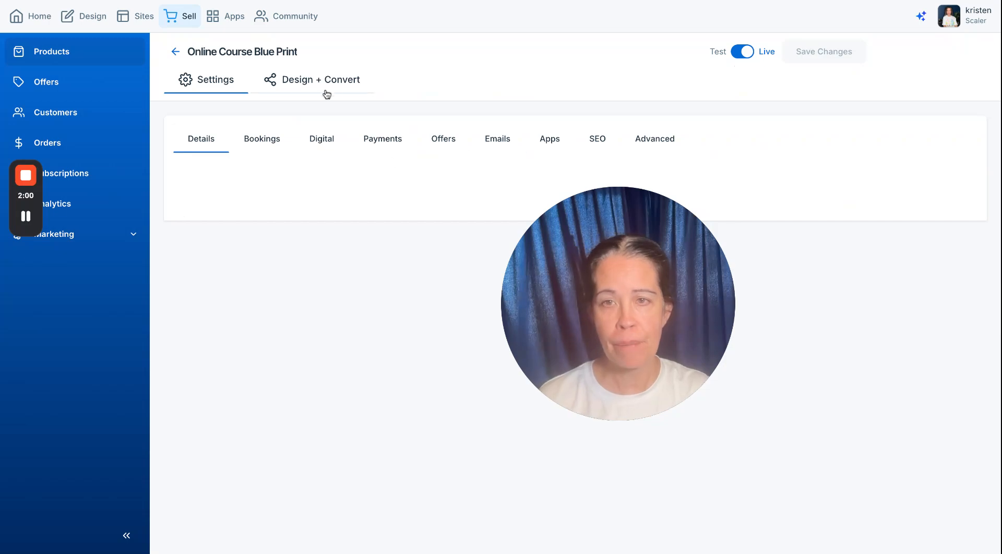
click(325, 88)
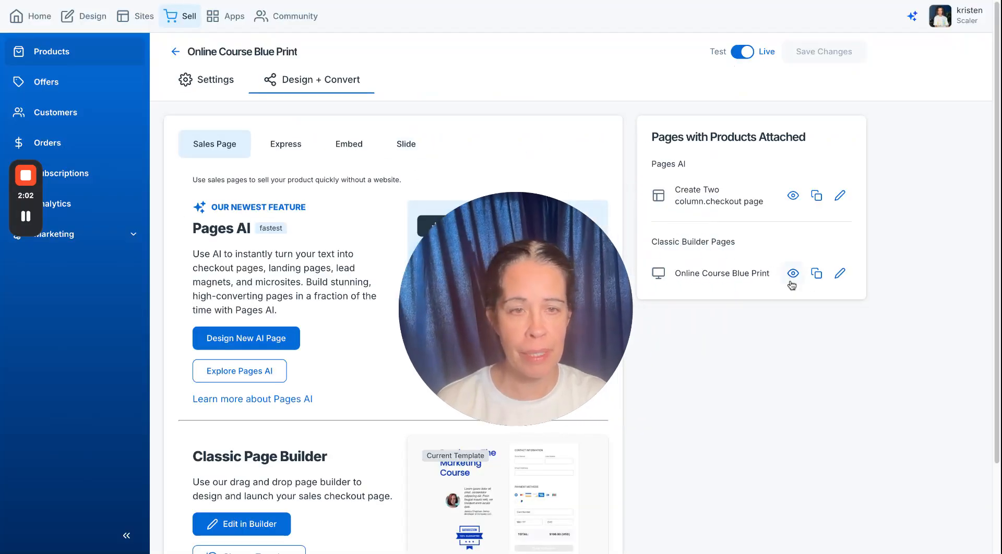
click(793, 273)
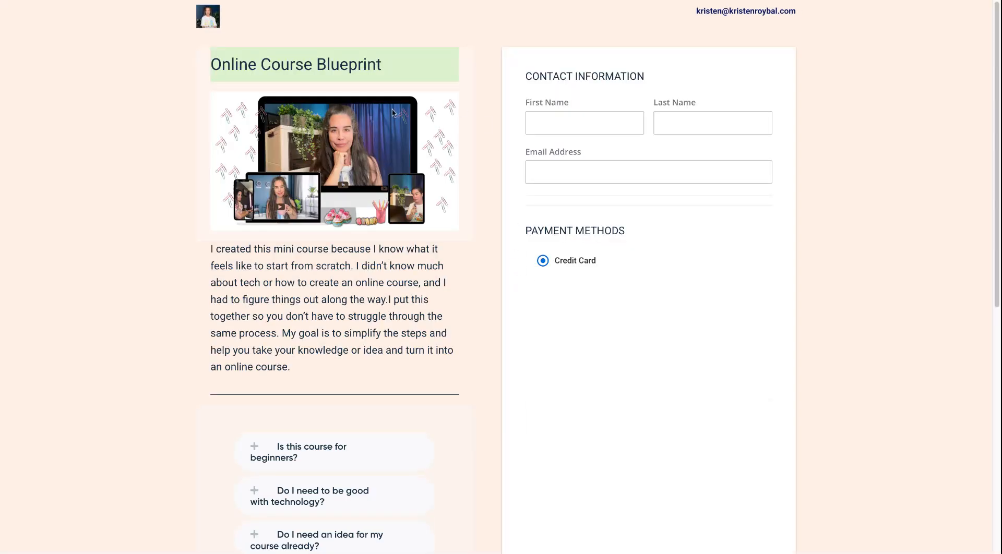
scroll(712, 240, down, 8)
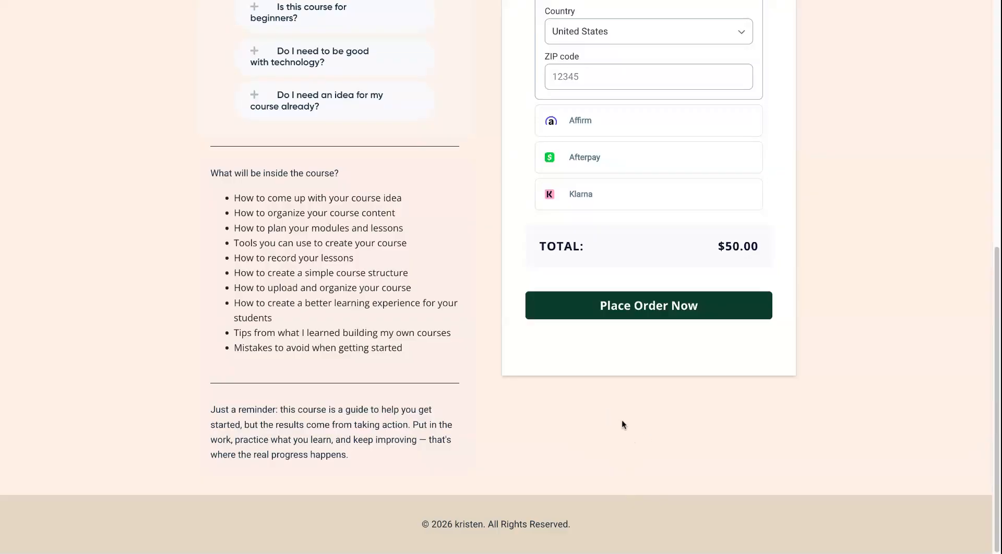
scroll(543, 247, up, 4)
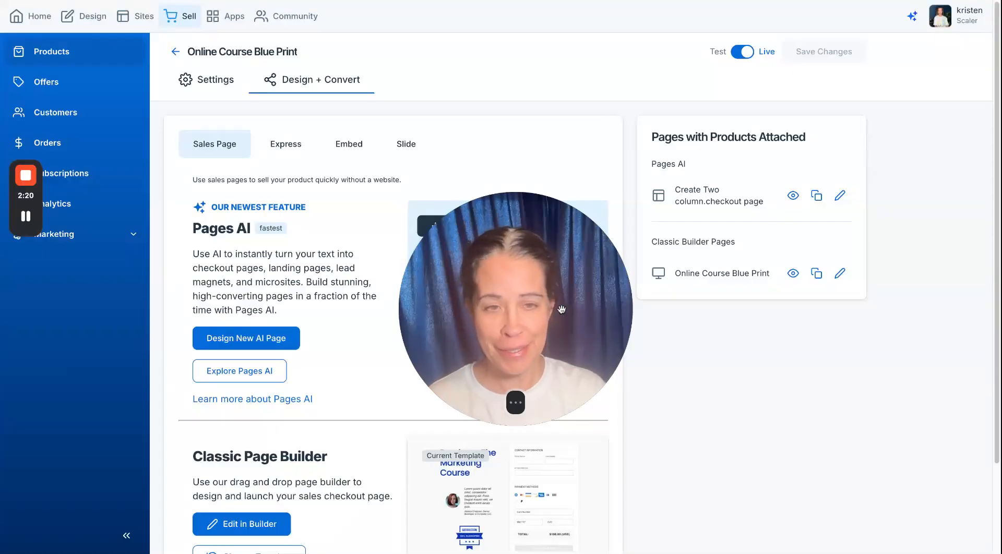
Return from the Online Course Blue Print design settings to the full Products list
drag(574, 309, 708, 356)
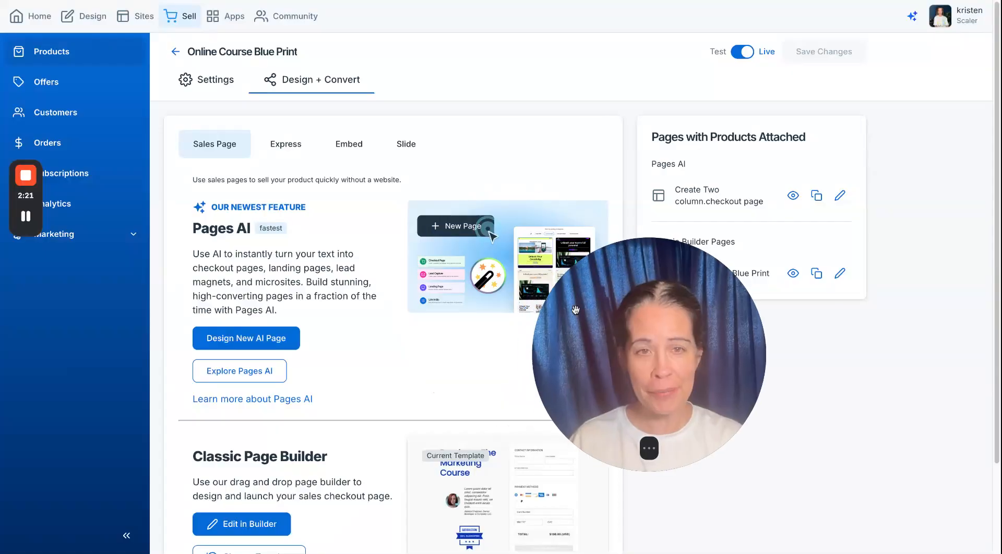
click(190, 22)
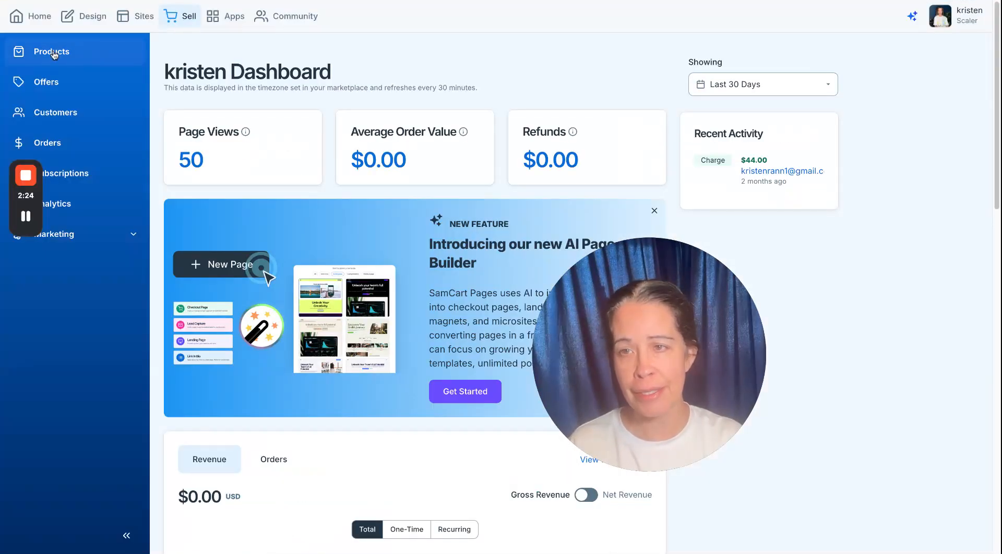
click(73, 51)
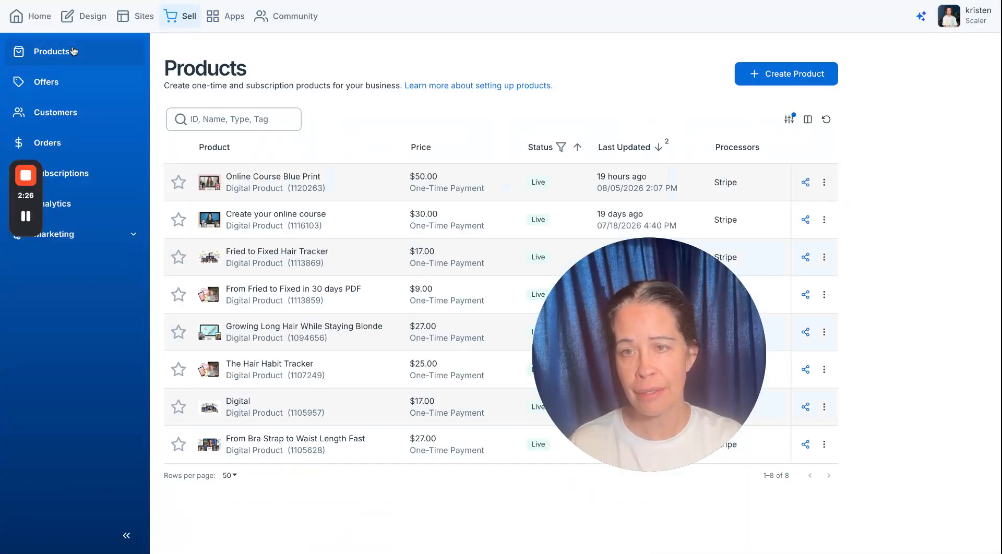
click(781, 78)
click(678, 50)
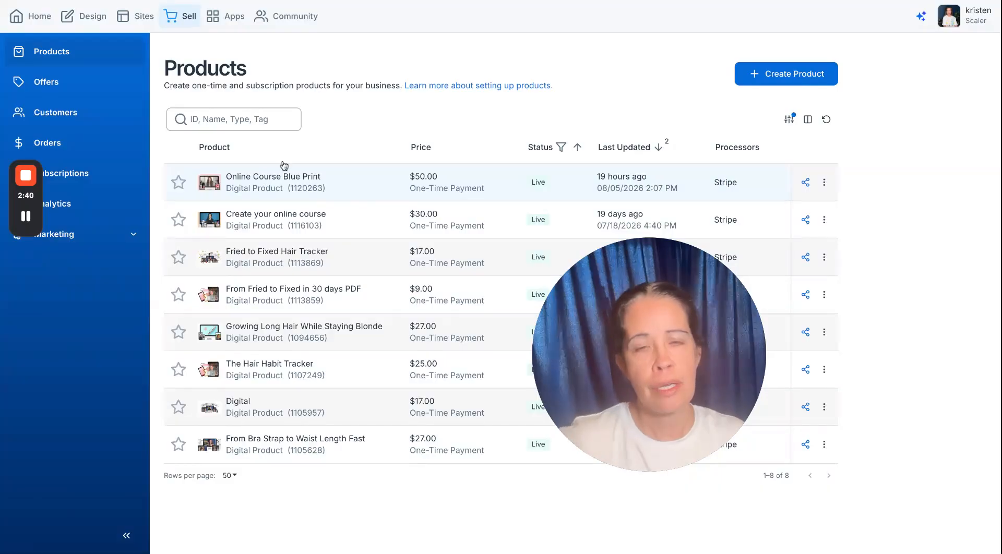
Start a new product and name it "Create your first order bump"
click(770, 79)
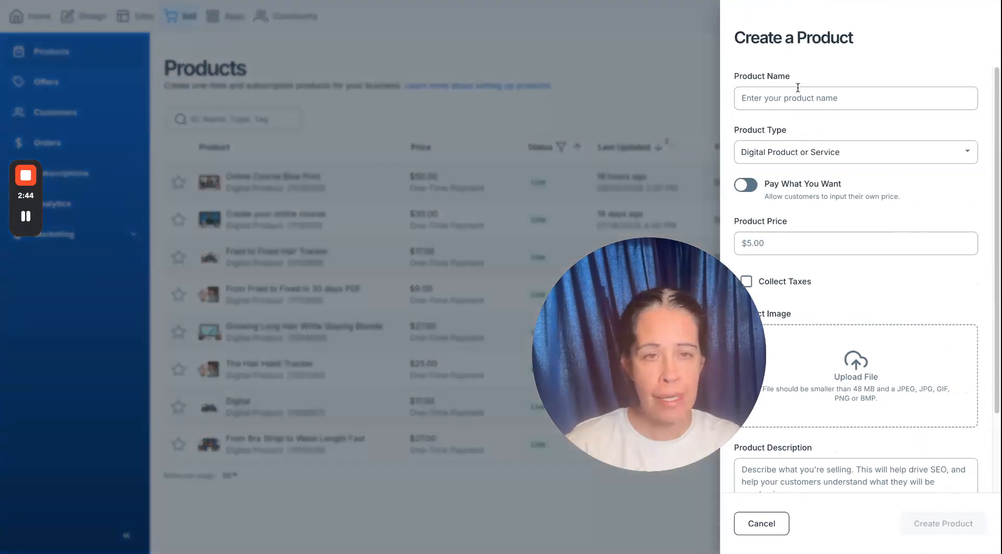
click(790, 101)
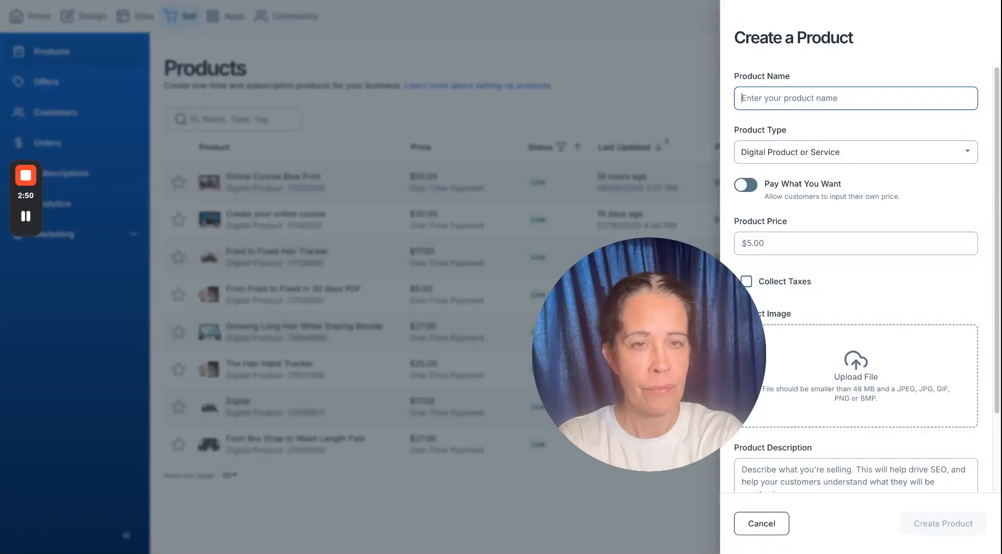
text(Create your first order)
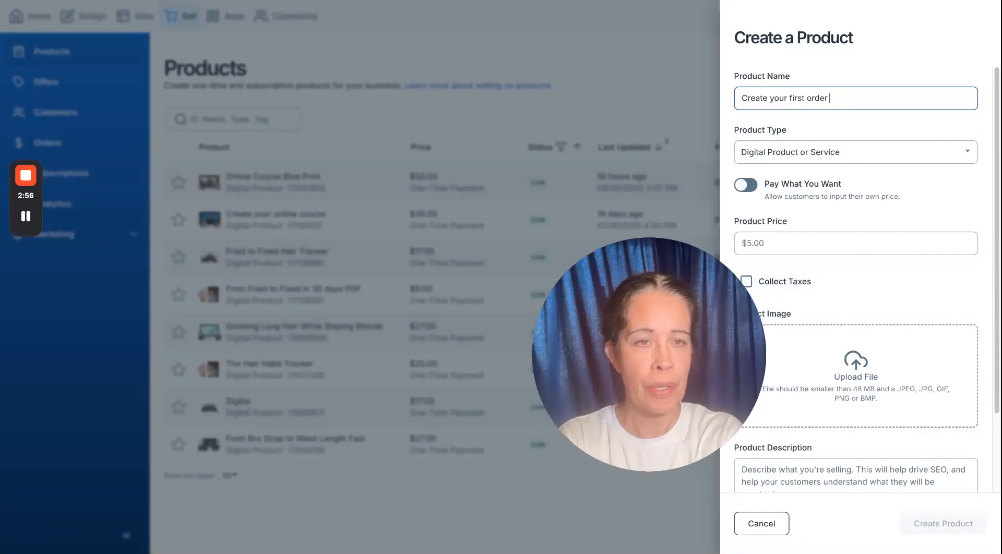
text(bump)
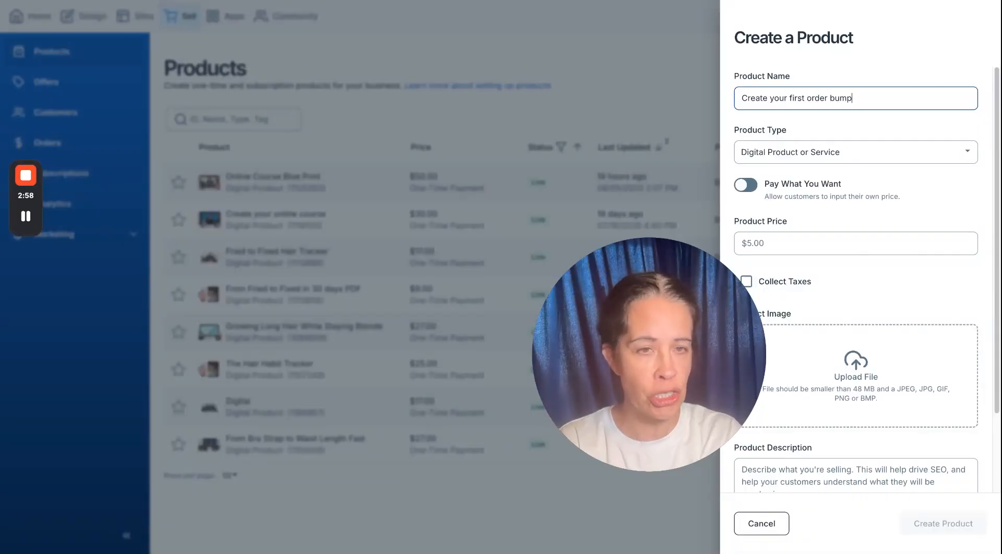
drag(711, 311, 630, 314)
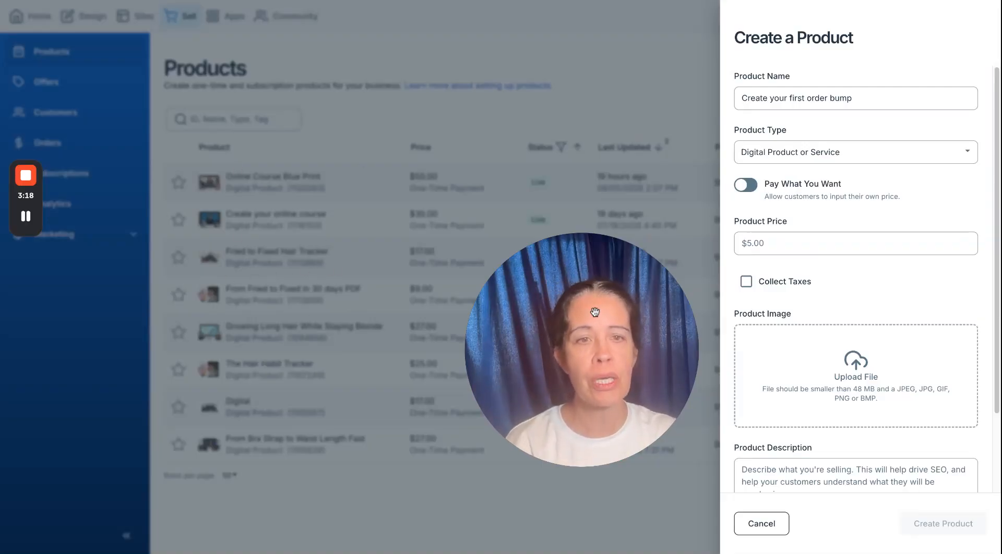
Set the new product's price to $44.00
click(767, 248)
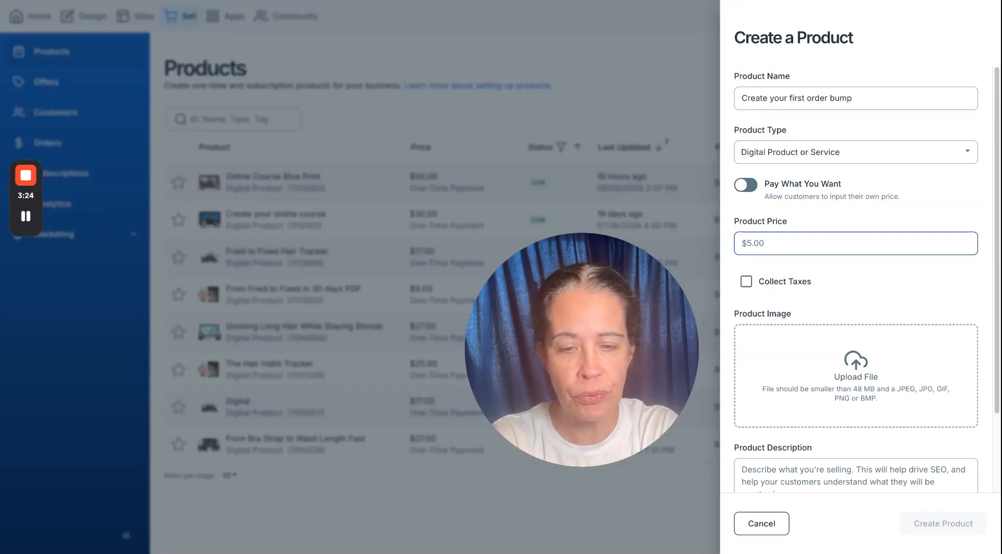
text(40.)
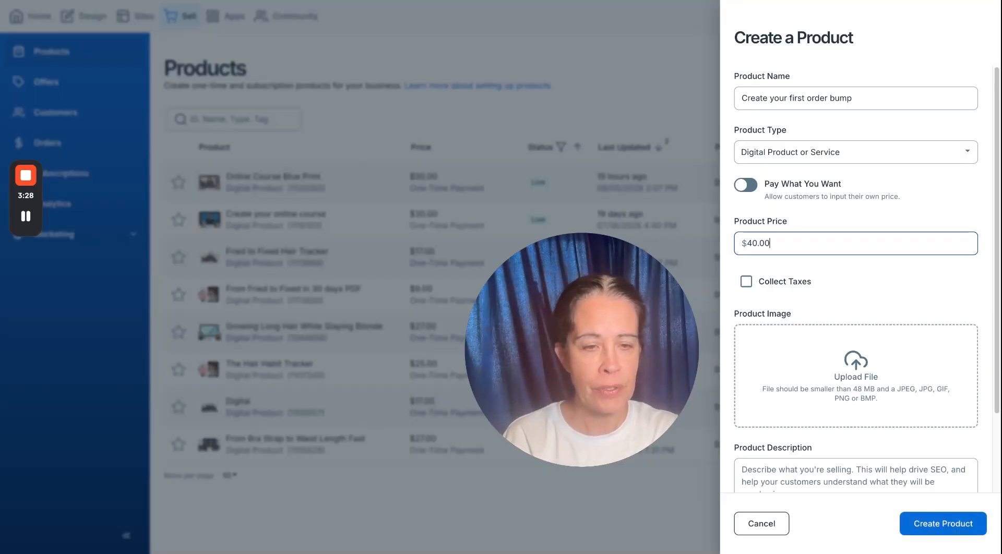
key(BackSpace)
key(BackSpace)
text(4.00)
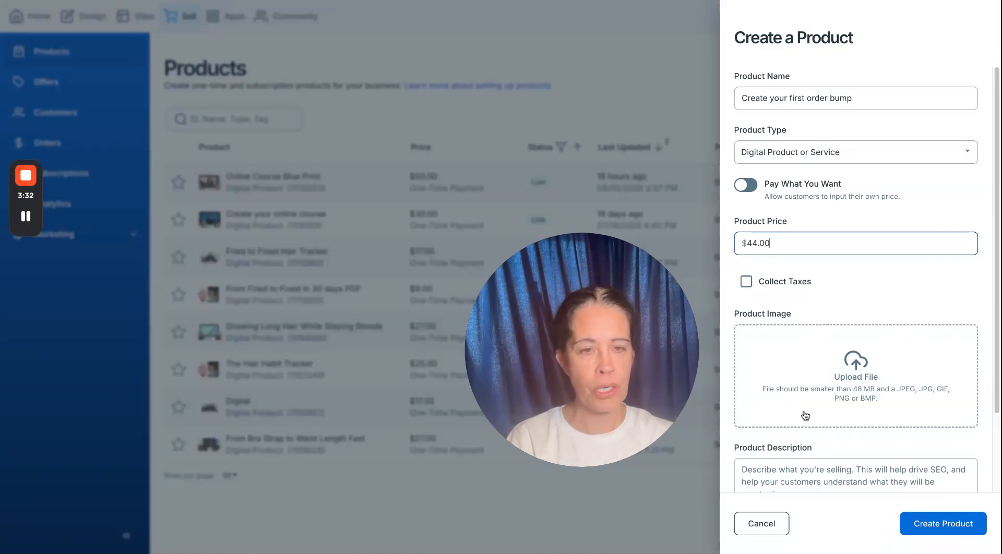
Upload a product image and create the product without a description or digital download
scroll(920, 348, down, 1)
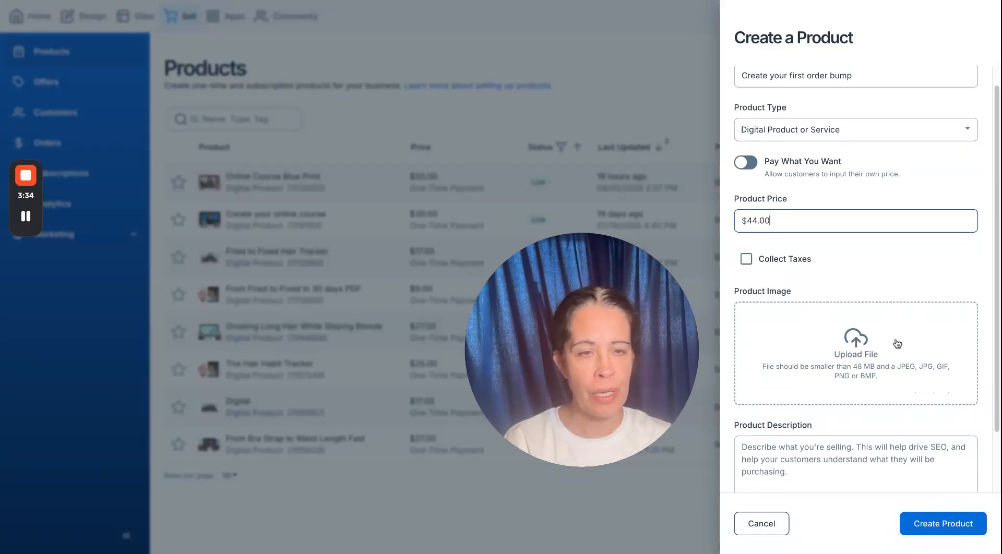
click(858, 359)
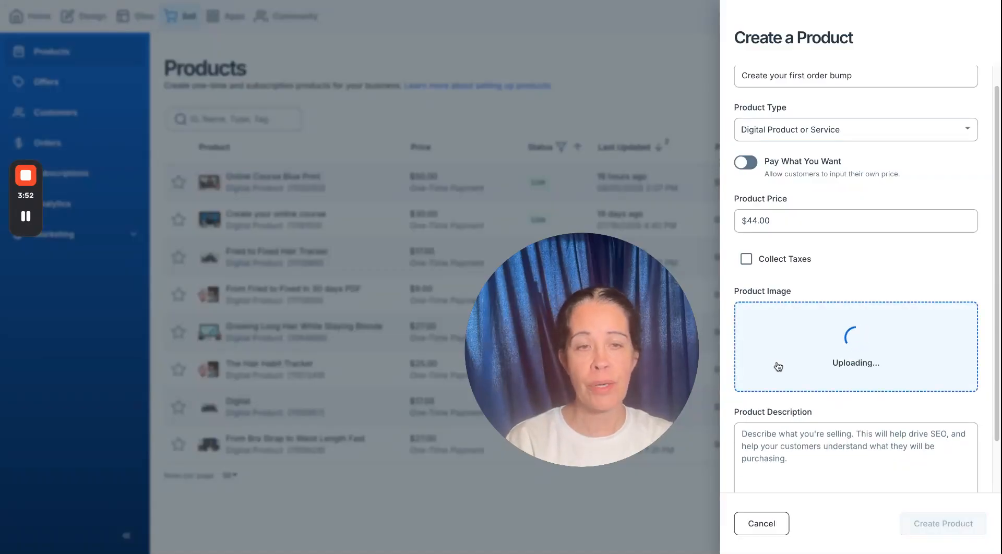
scroll(783, 297, down, 1)
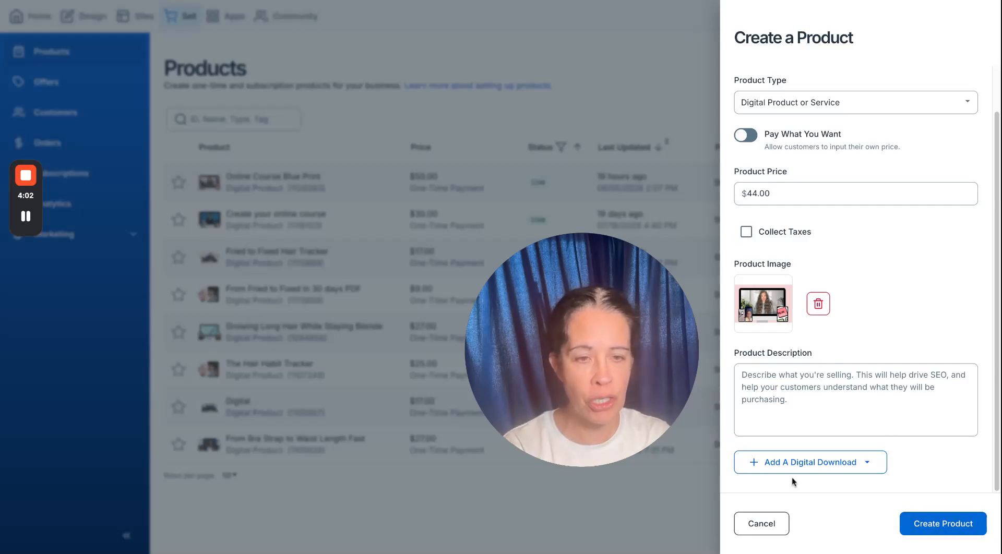
click(939, 526)
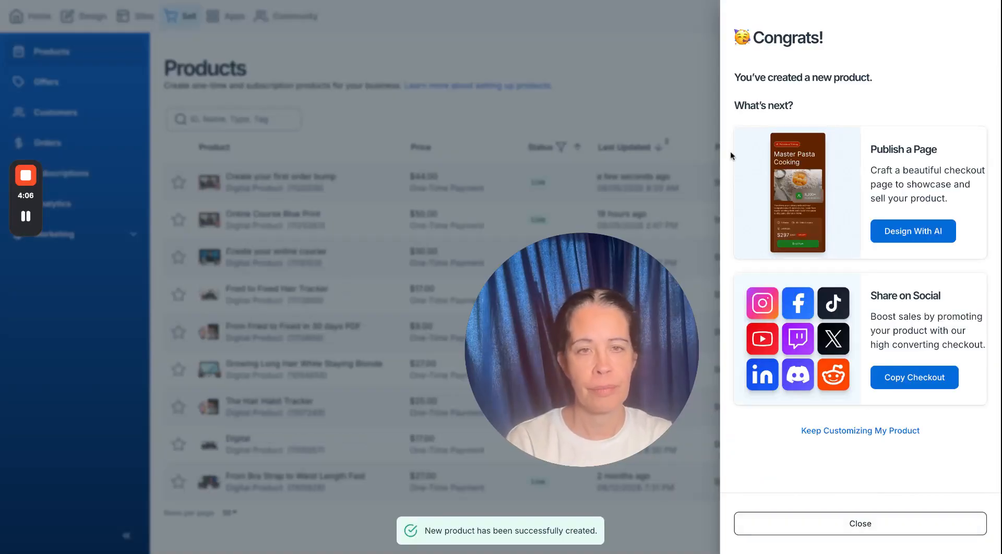
Dismiss the product creation confirmation and open the Design + Convert settings of "Create your first order bump"
click(662, 68)
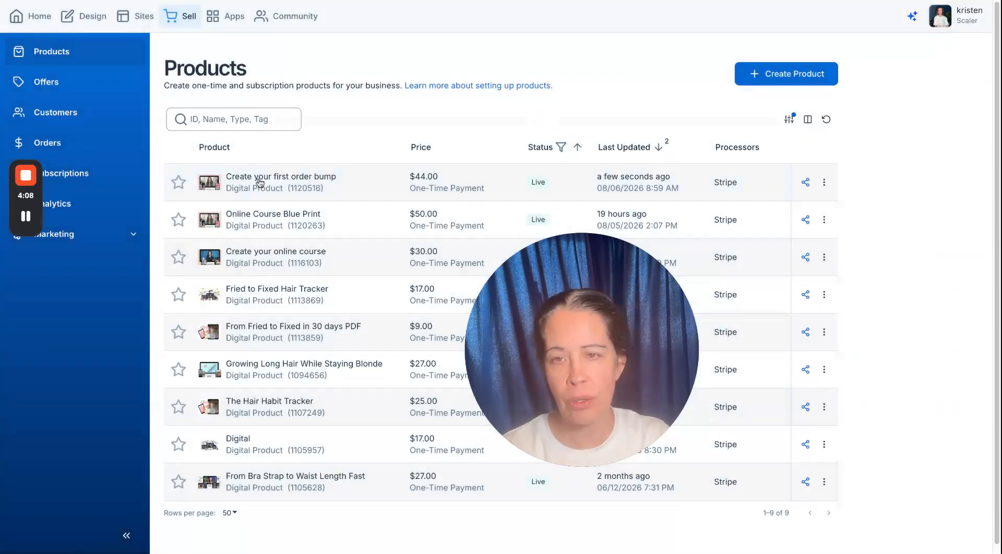
click(304, 183)
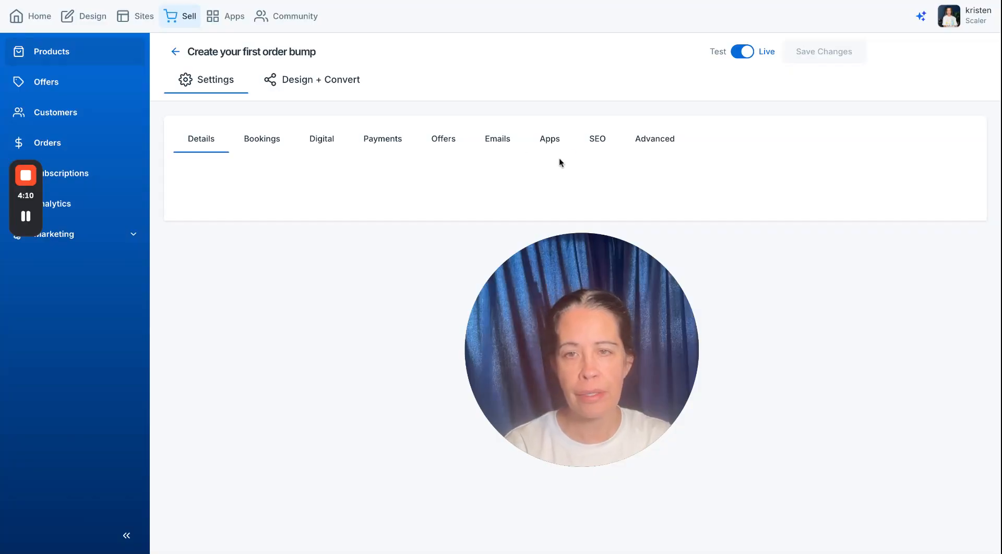
click(305, 83)
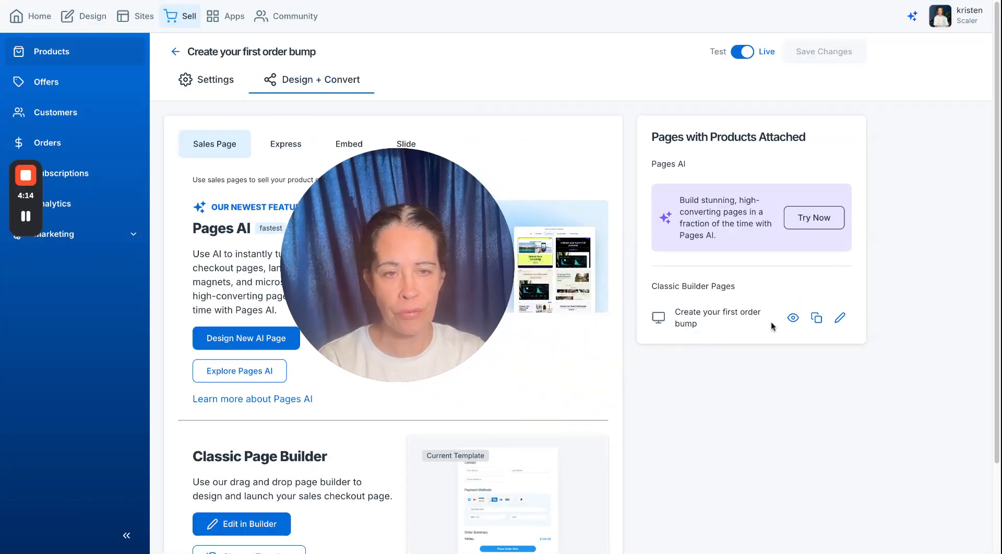
Inspect the product's default checkout page in the classic builder, then go back to its Design + Convert settings
click(840, 320)
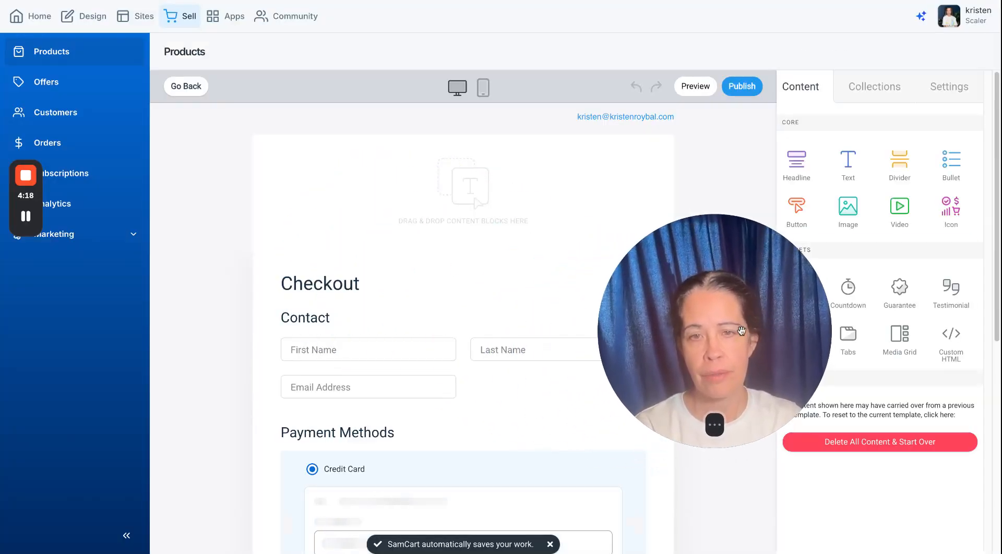
scroll(474, 307, down, 5)
scroll(481, 314, up, 7)
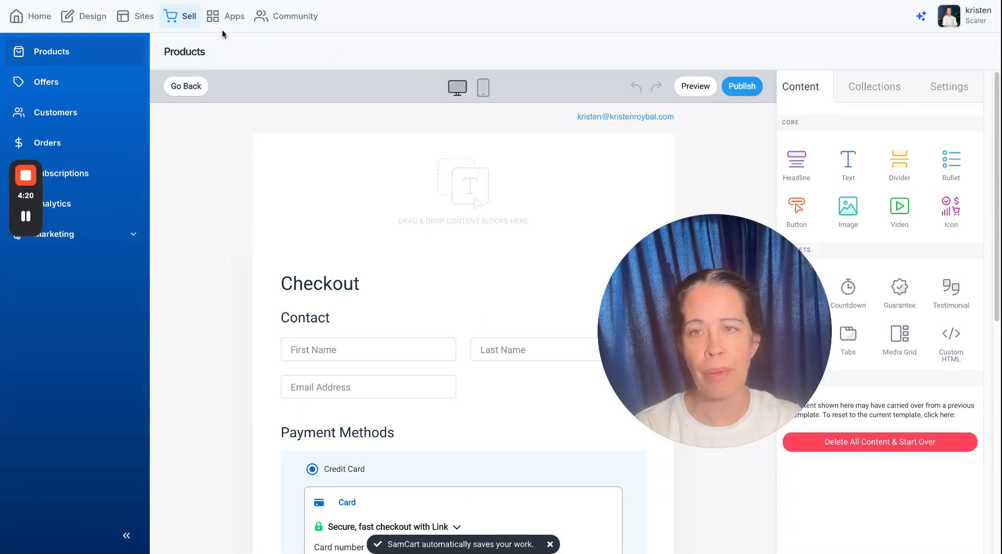
click(182, 92)
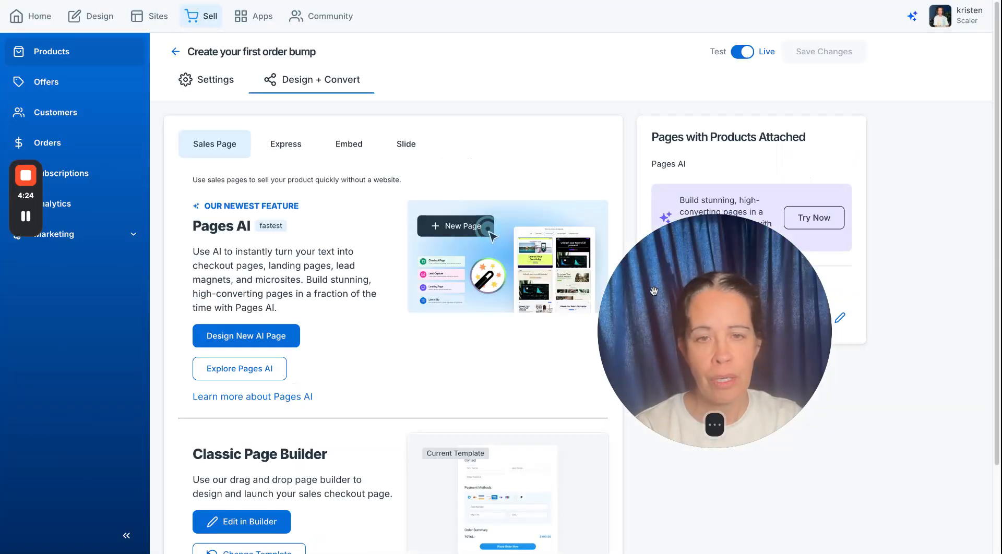
Switch the product's classic checkout page to the Two-Column template, saving the change and opening the page in the builder
scroll(545, 292, down, 2)
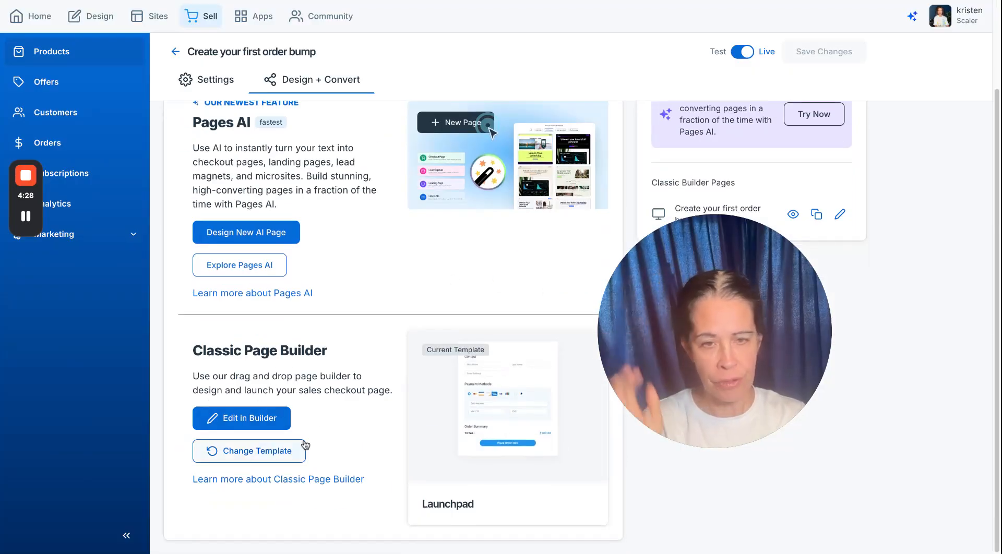
click(227, 450)
scroll(462, 403, down, 5)
scroll(486, 412, down, 3)
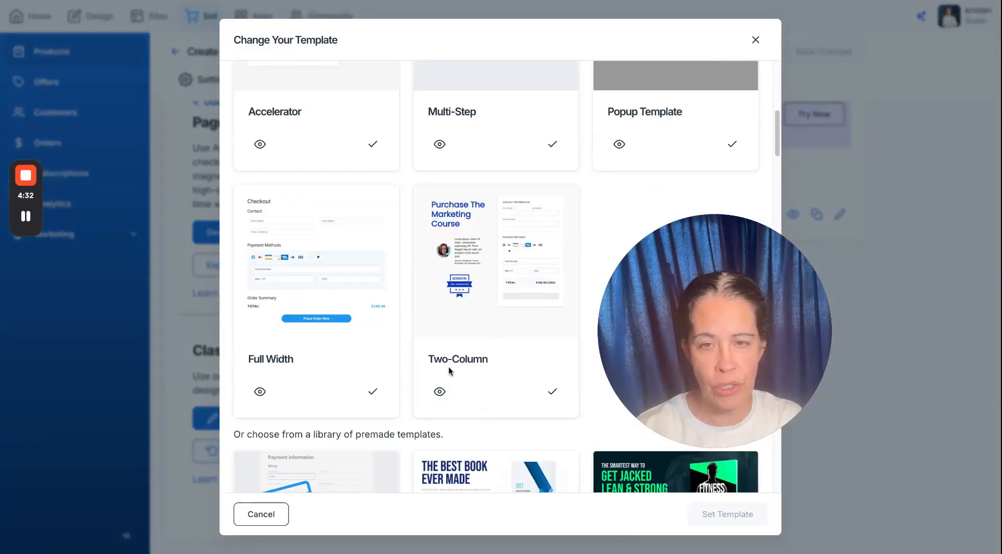
click(552, 391)
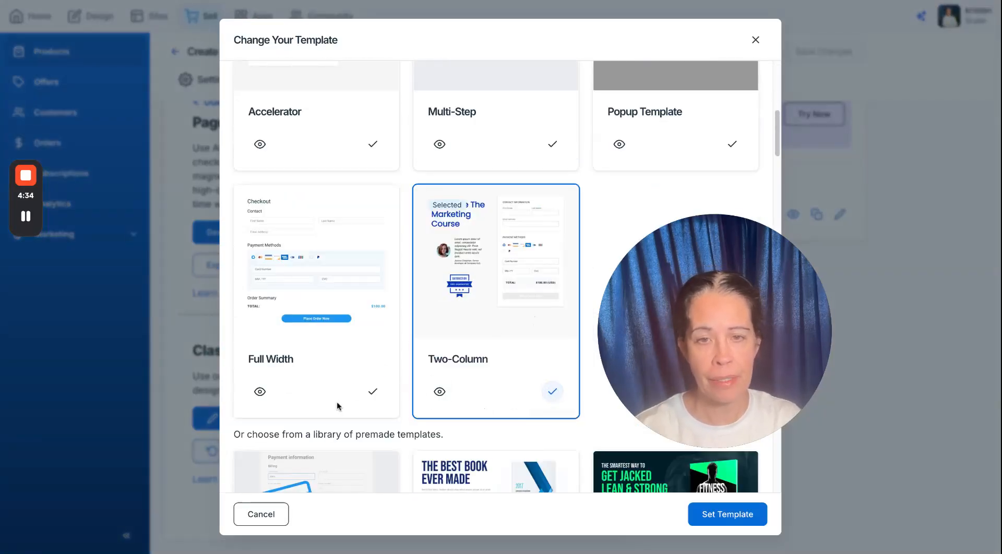
click(723, 518)
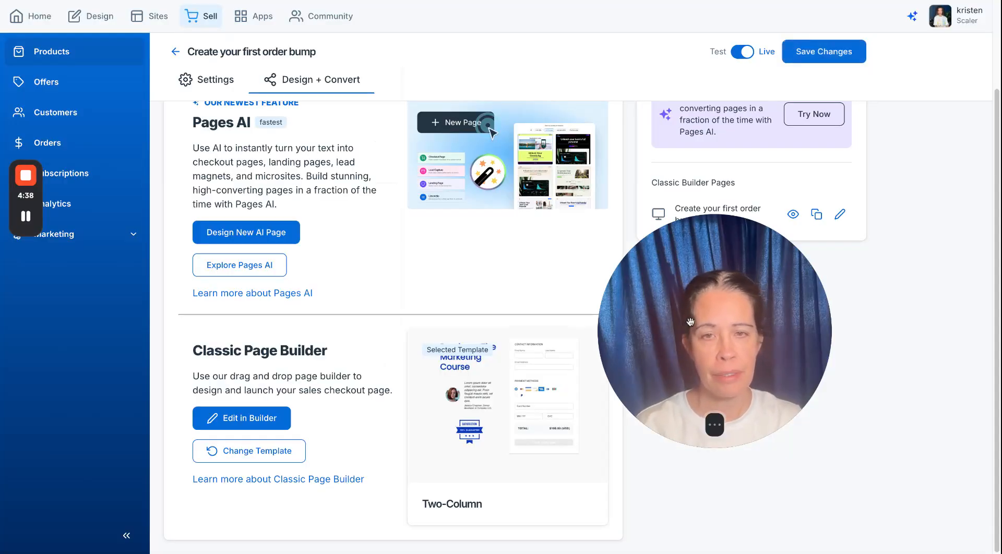
click(839, 214)
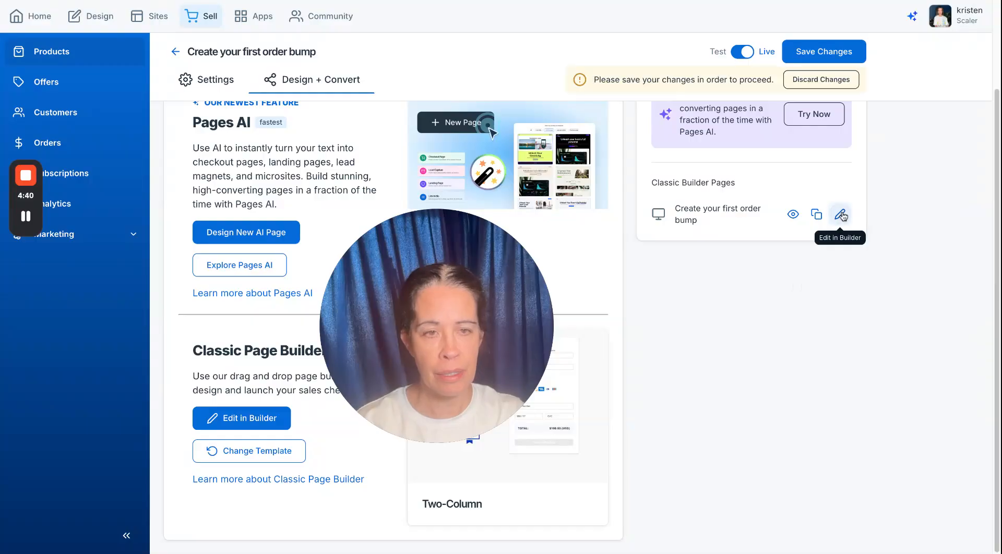
click(829, 52)
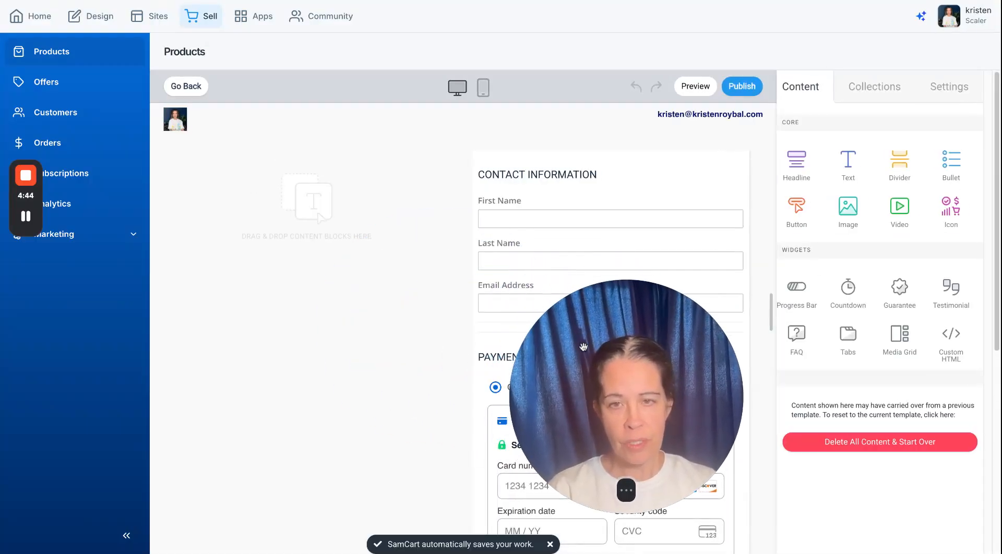
Review the full checkout page layout in desktop view and in mobile view
scroll(405, 271, down, 5)
scroll(404, 275, down, 2)
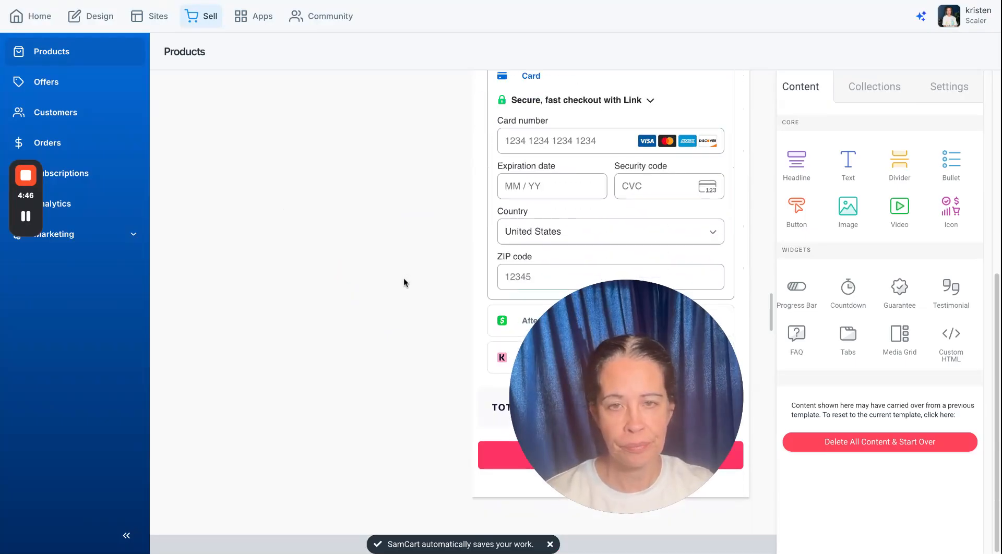
scroll(532, 282, up, 7)
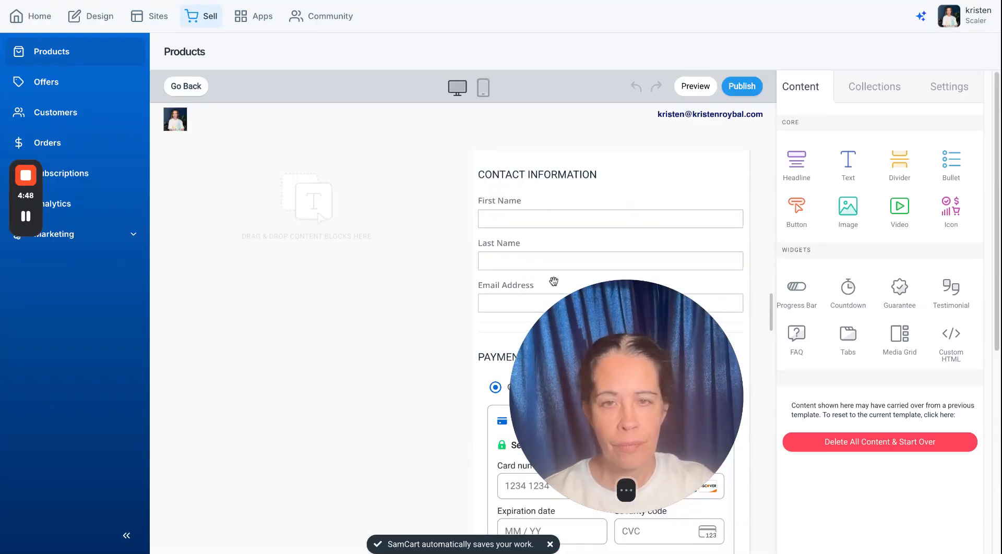
click(484, 92)
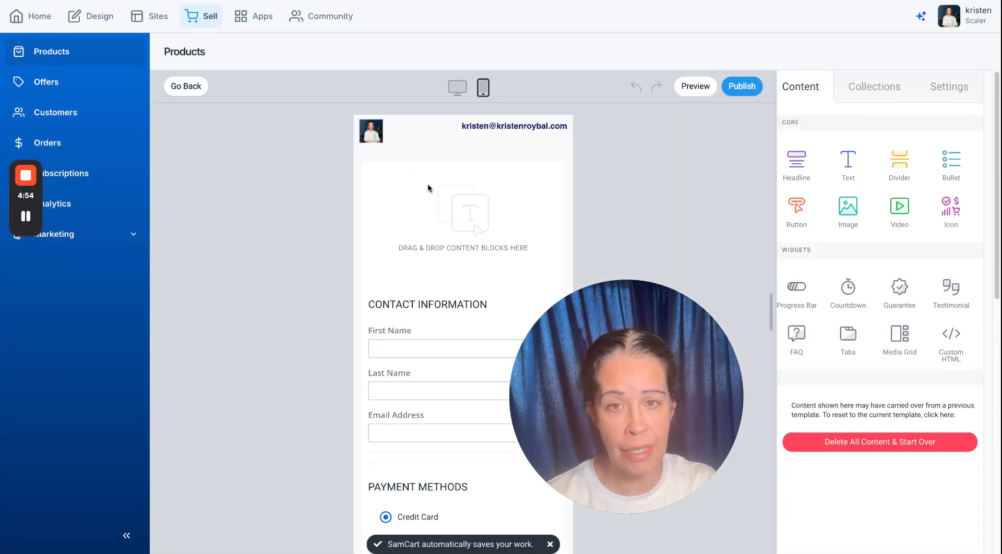
click(457, 90)
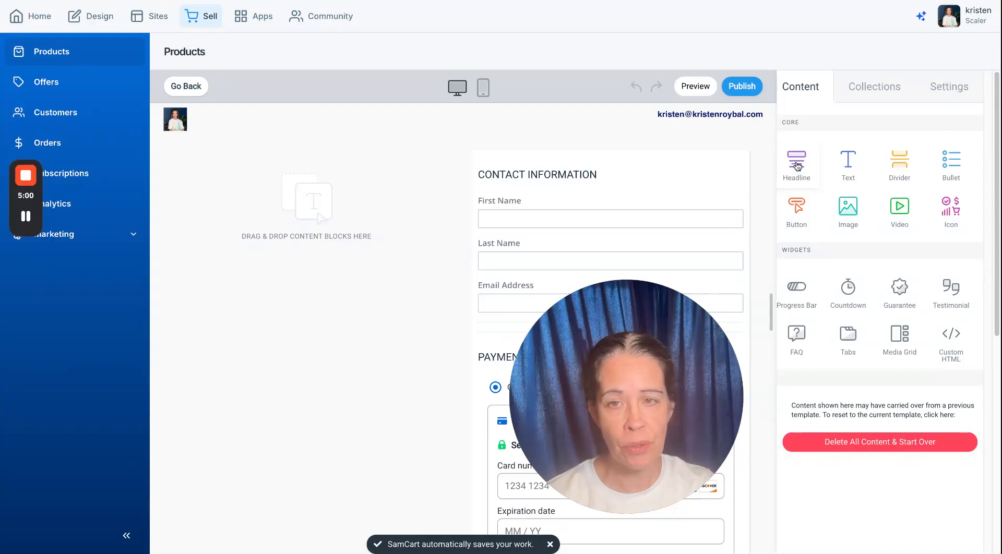
Add a Headline block to the empty content column beside the checkout form, reading "Create Your First Order Bump"
drag(797, 165, 339, 199)
click(184, 180)
drag(184, 180, 372, 223)
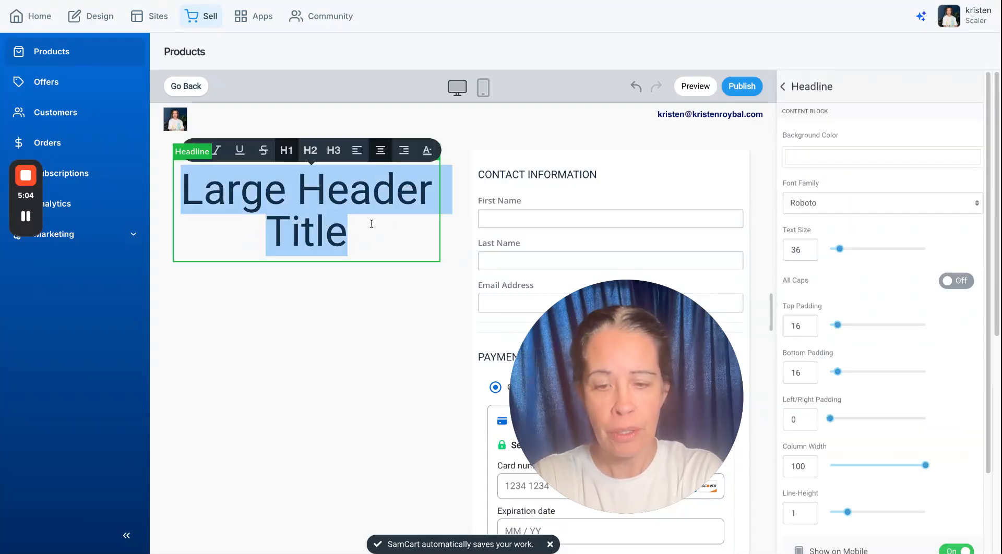
text(create Your First Order )
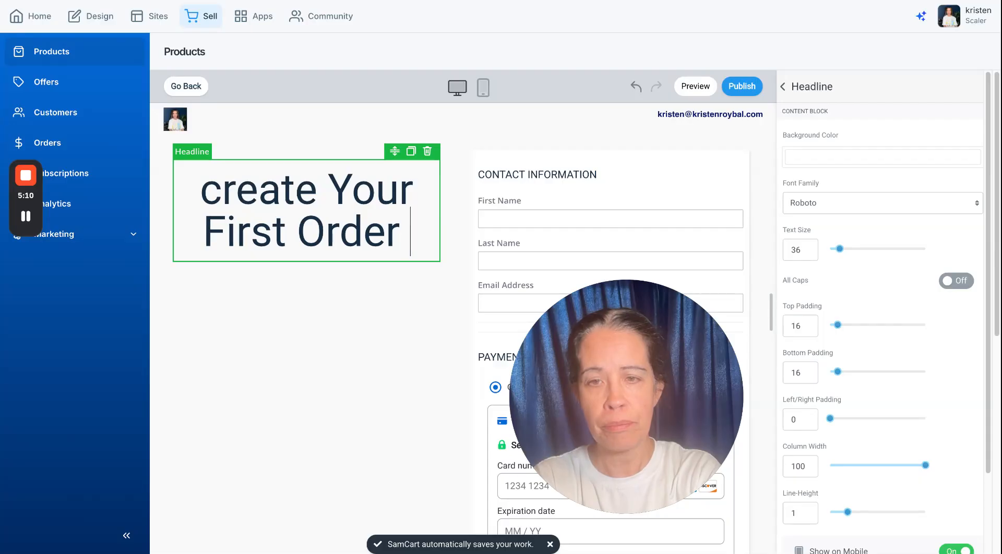
text(Bum)
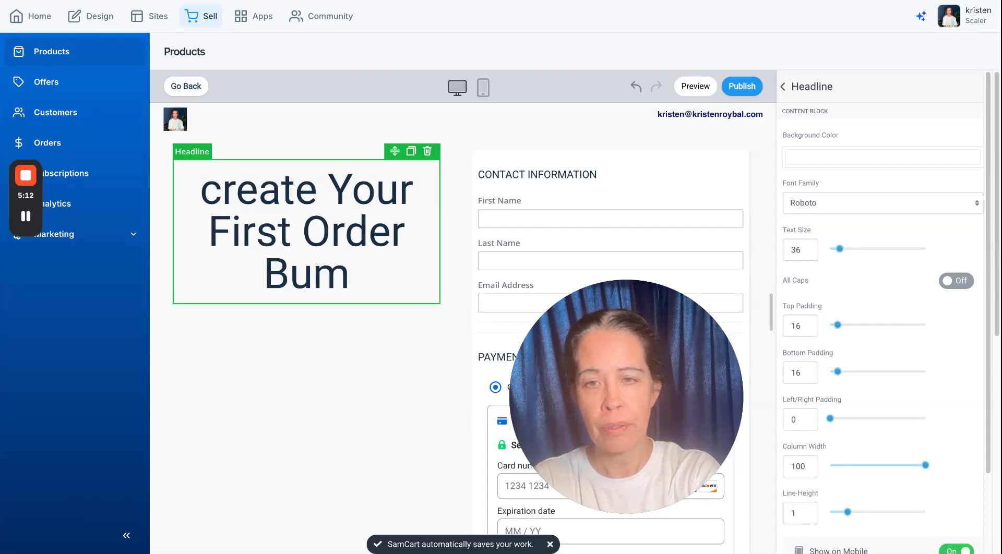
text(p)
drag(223, 191, 198, 192)
text(C)
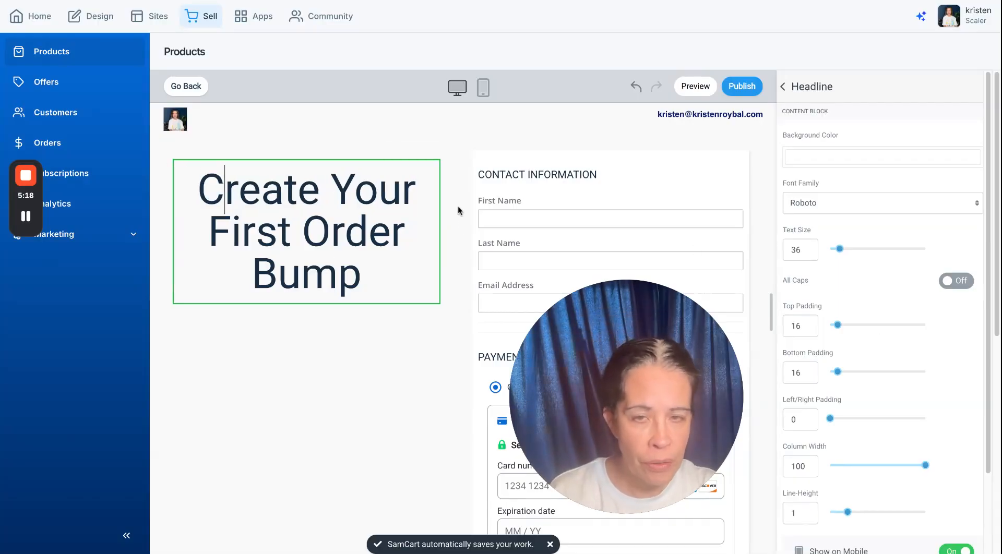
Set the headline's text size to 16 on desktop and 14 on mobile, ending in desktop view
click(832, 248)
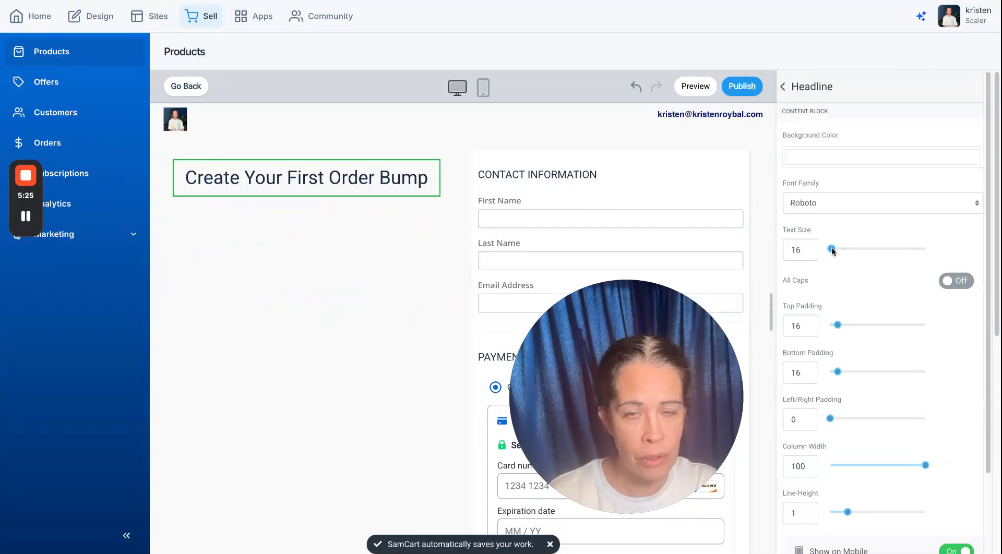
click(483, 91)
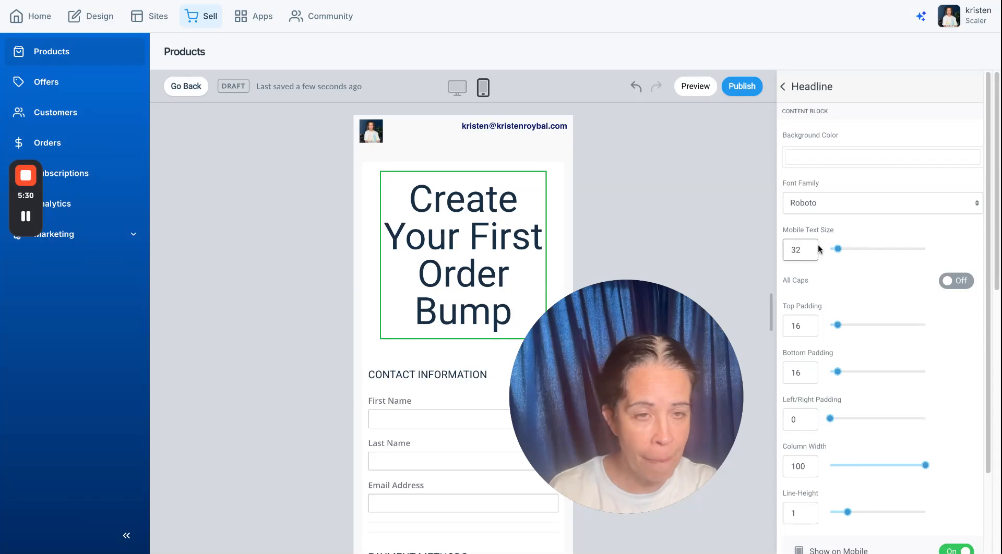
drag(837, 249, 831, 248)
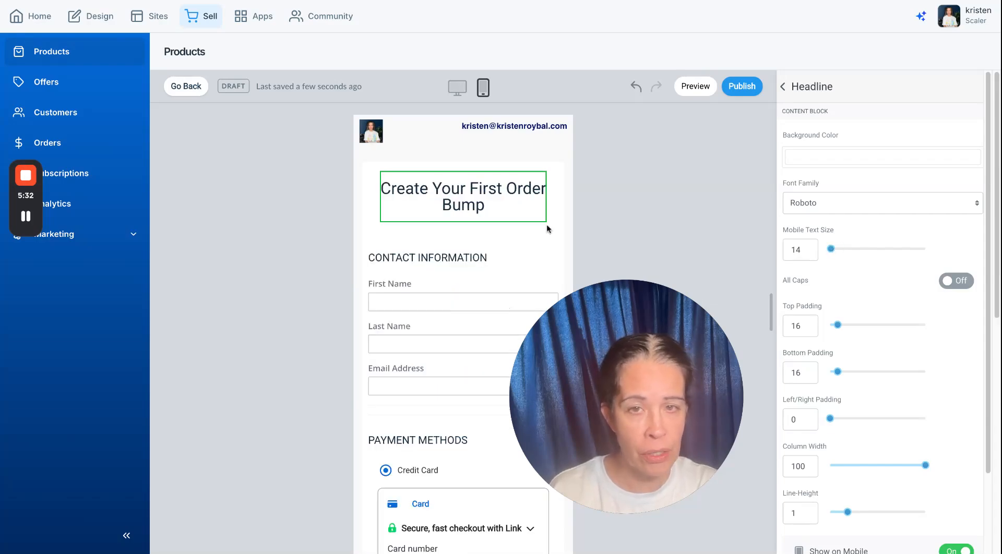
click(457, 87)
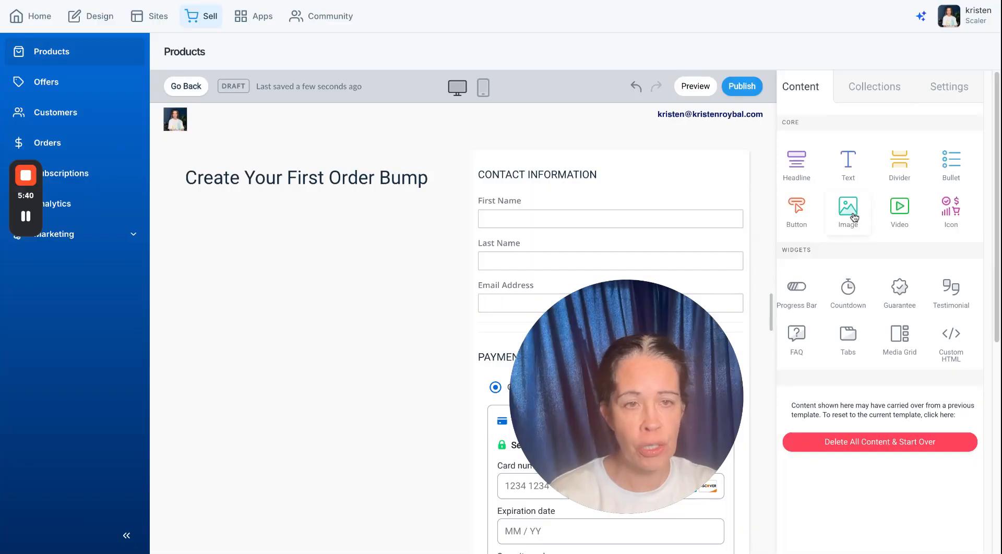
Add an Image block below the headline with the course mockup picture, then return to the content blocks
drag(852, 215, 313, 244)
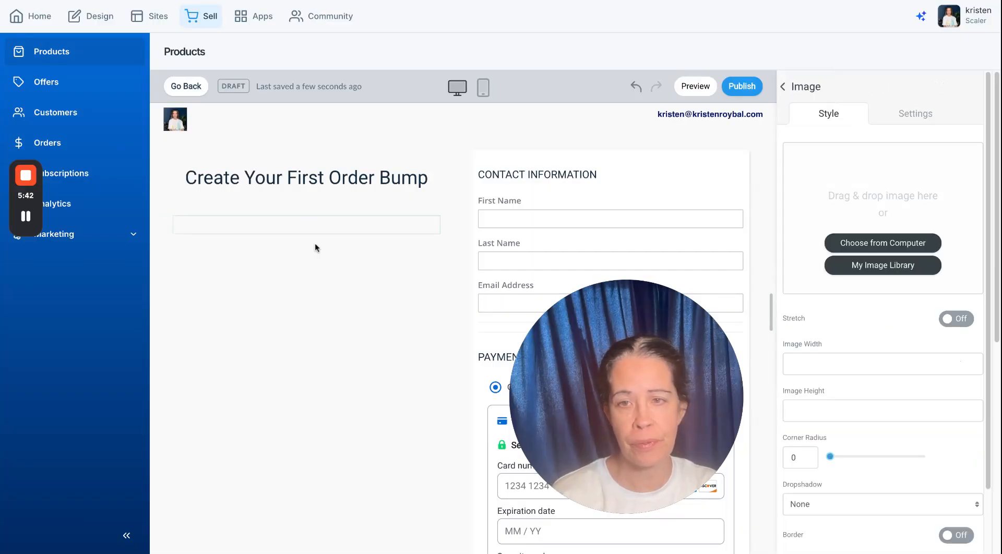
scroll(302, 276, down, 1)
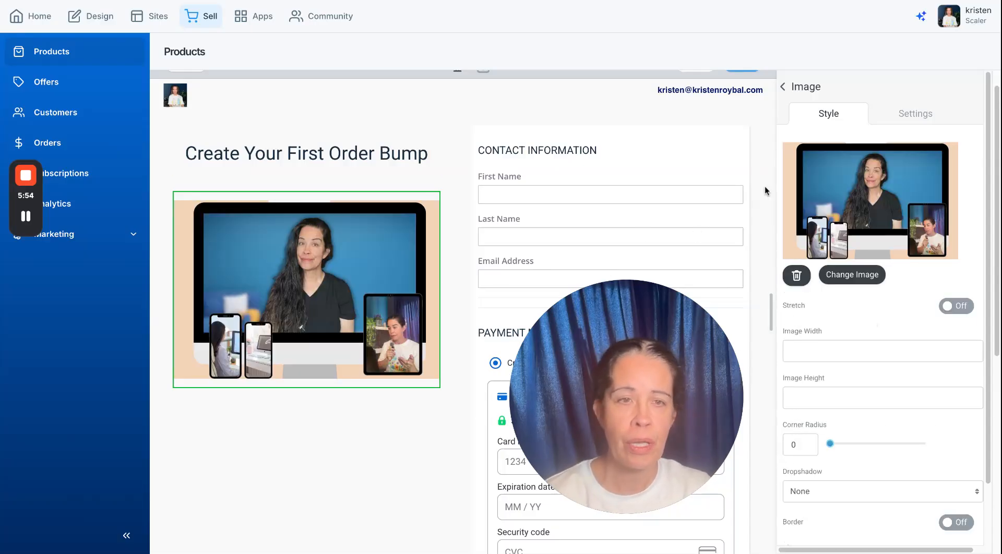
click(452, 291)
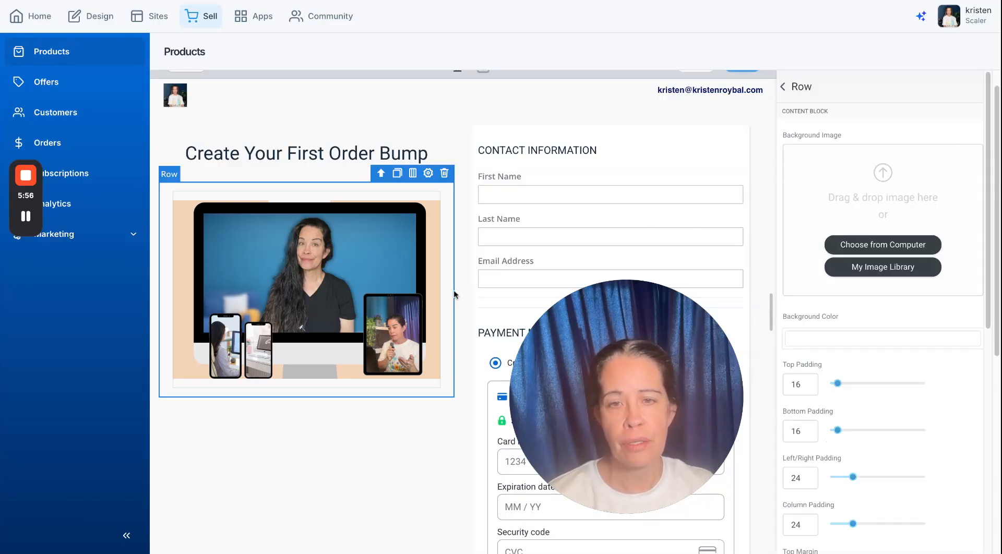
click(782, 87)
scroll(437, 144, up, 1)
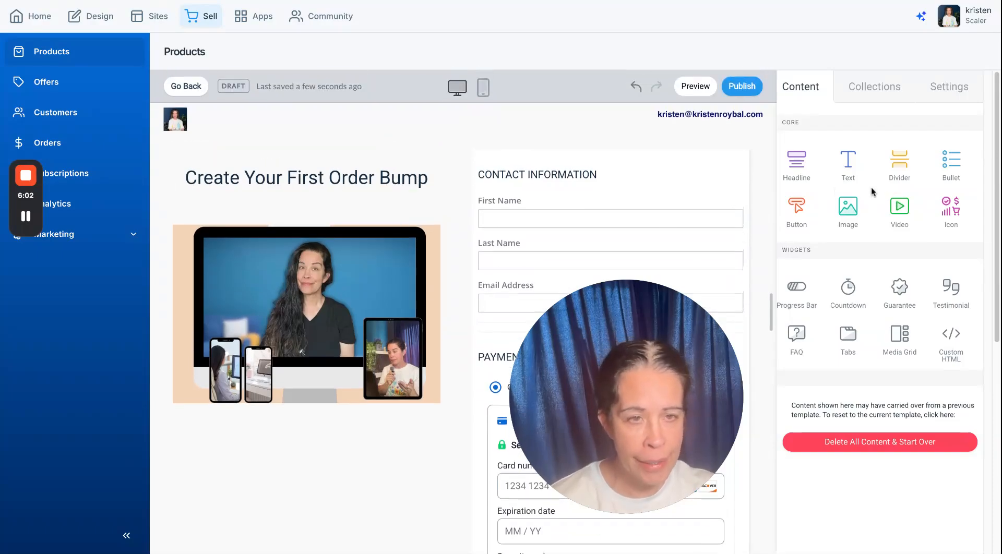
Add an FAQ block below the image and title its first question "Is this for beginners"
scroll(870, 200, down, 1)
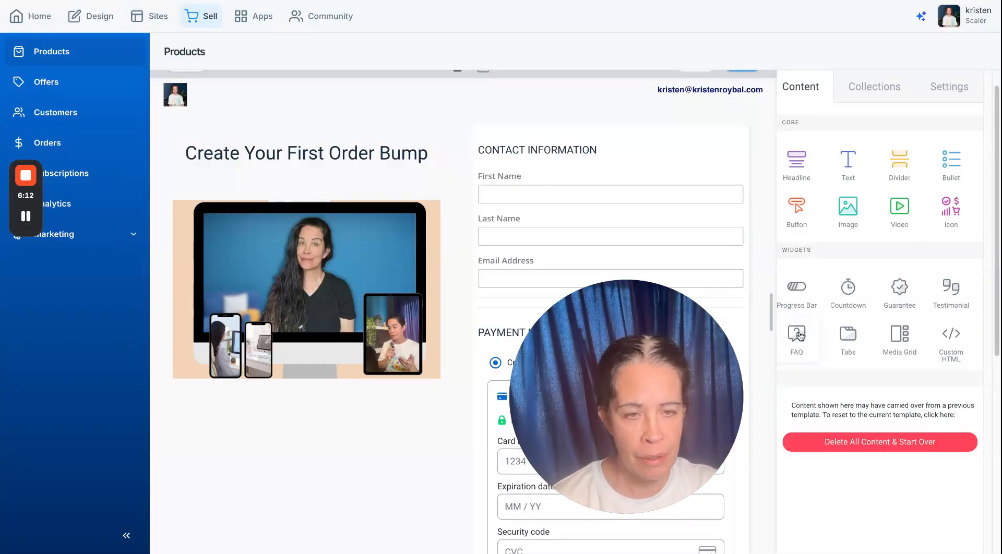
drag(801, 335, 395, 409)
scroll(415, 398, down, 2)
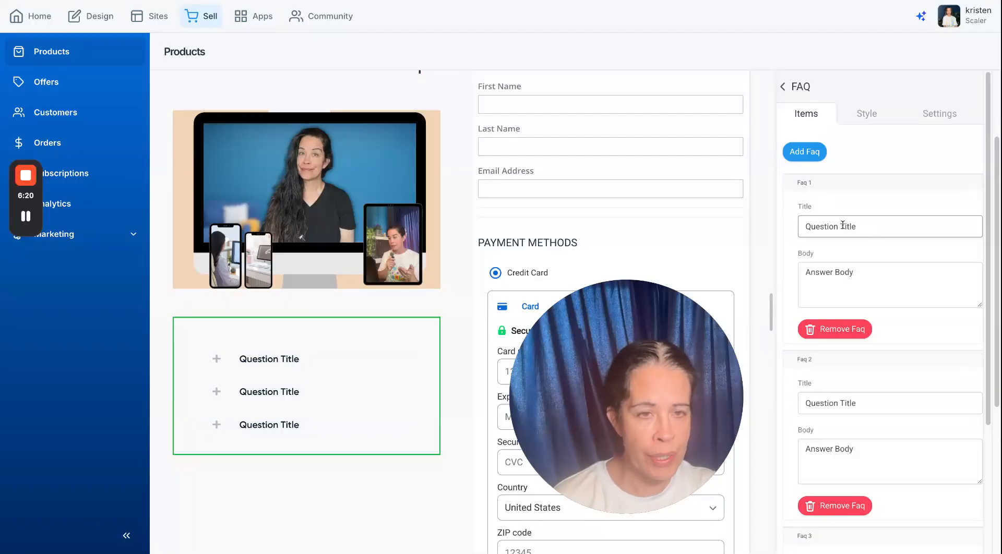
triple_click(868, 227)
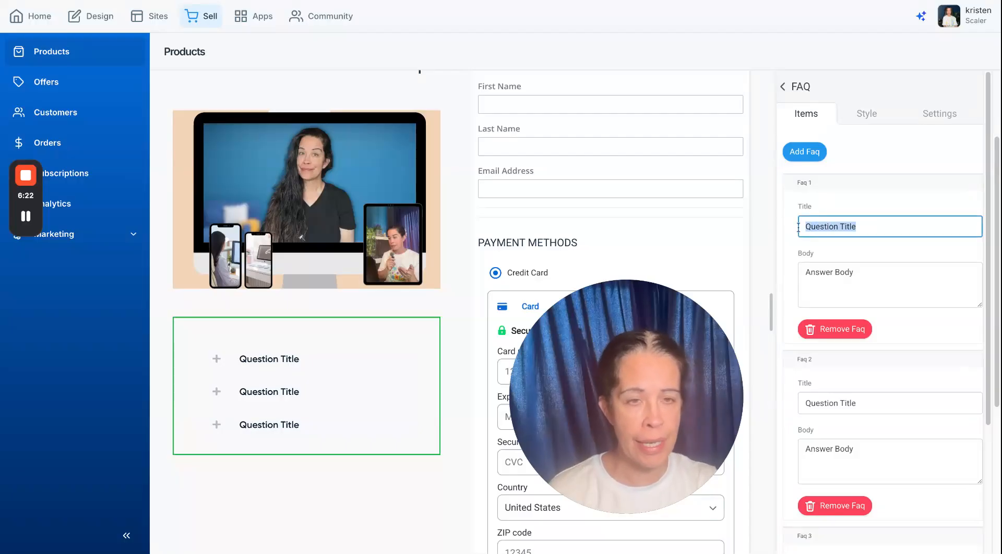
text(H)
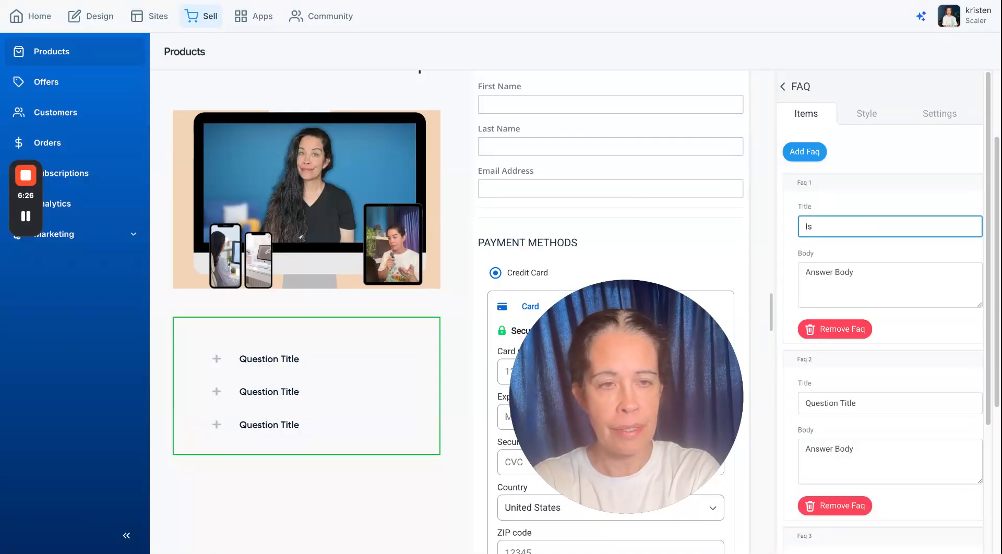
text(s this for beginners)
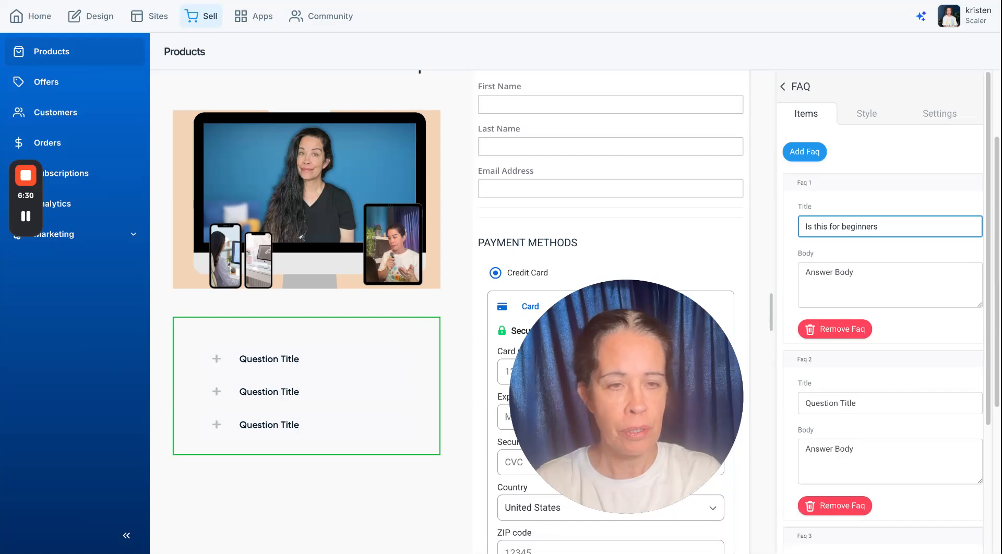
Replace the first FAQ's placeholder answer with "Its for creators, coaches anyone new to the game"
click(833, 284)
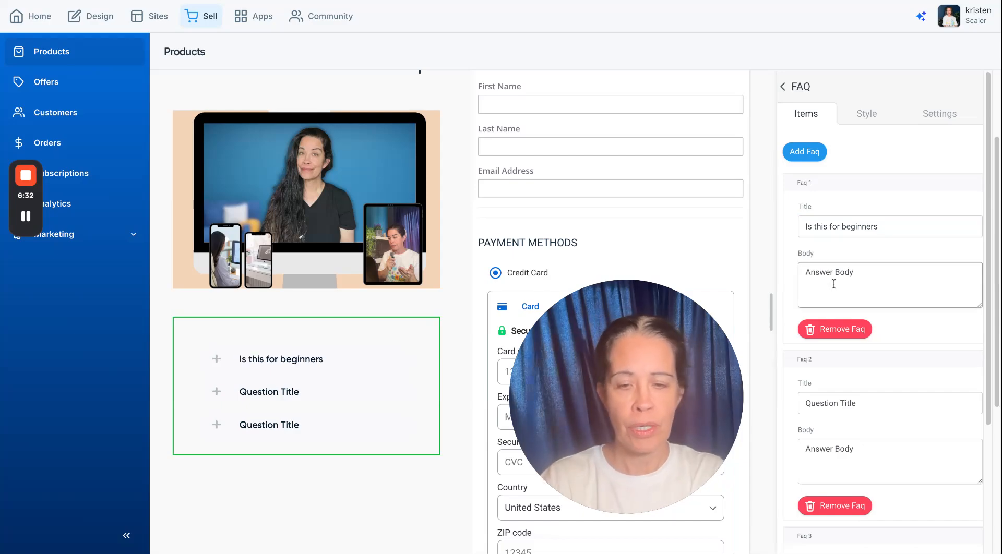
key(space)
click(854, 274)
drag(864, 276, 736, 273)
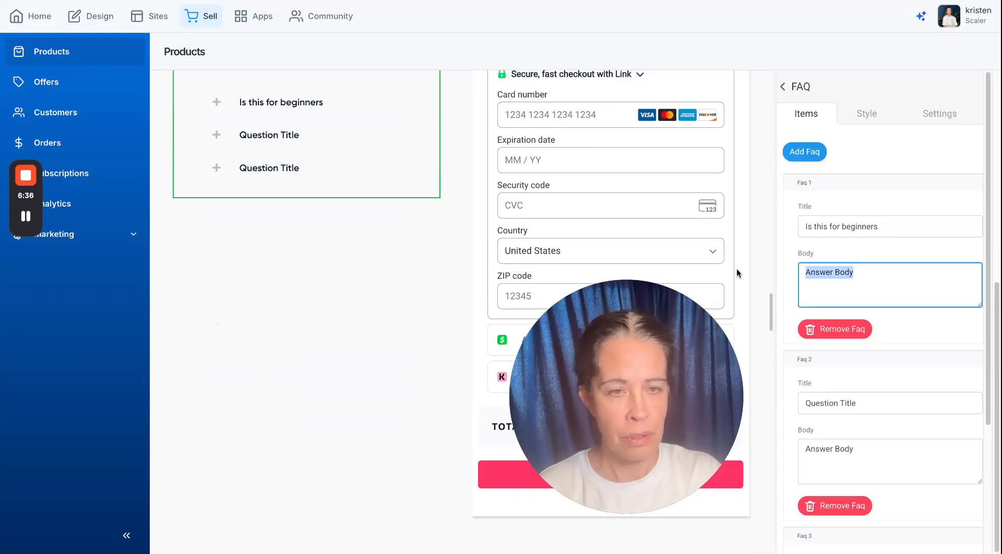
text(Its f)
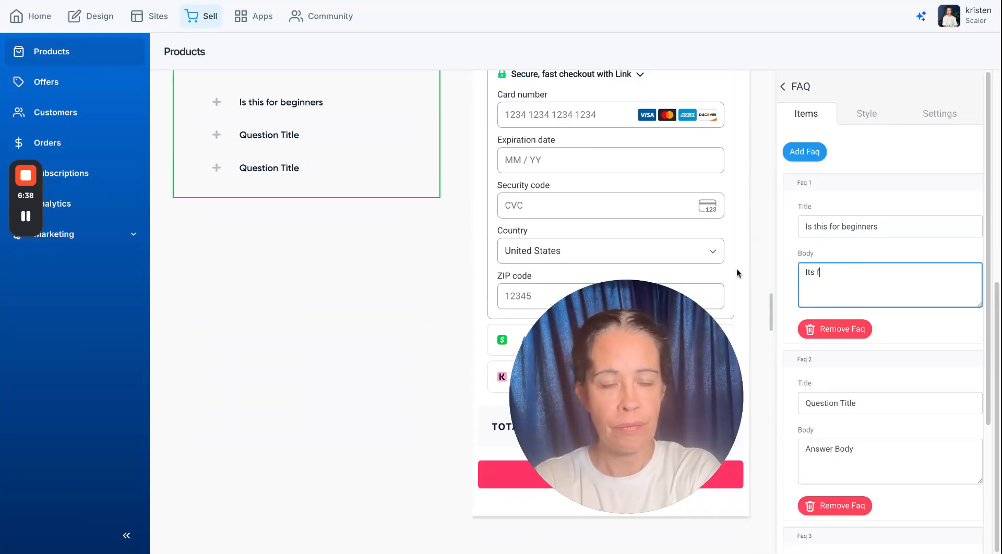
text(or creators,)
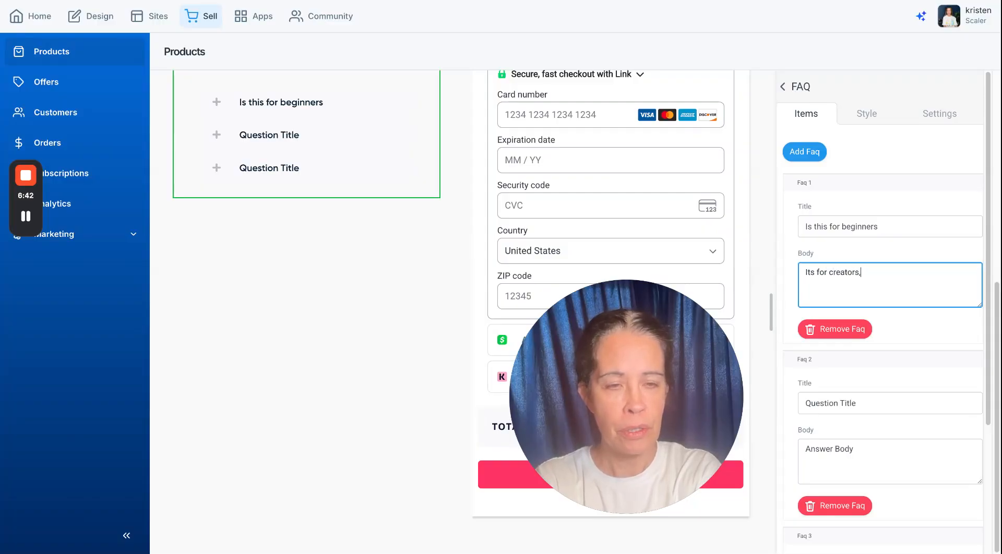
text( coache)
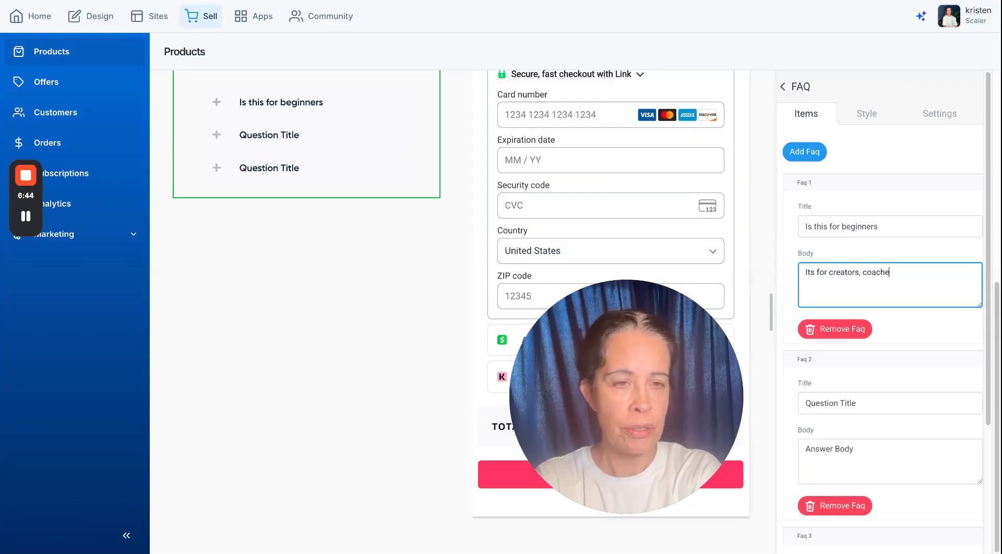
text(s anyone new to the game)
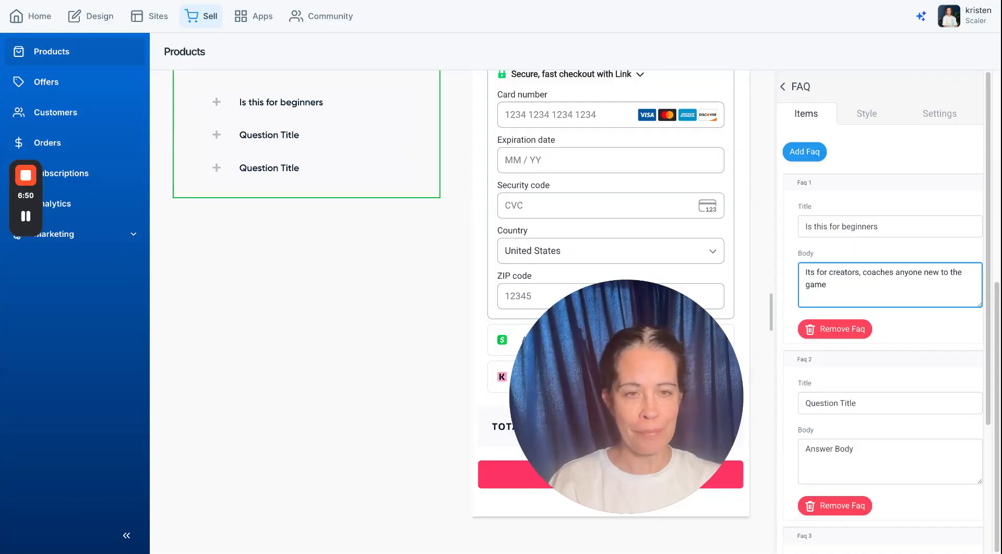
Expand the first FAQ question on the page to check how its answer displays
scroll(424, 280, up, 2)
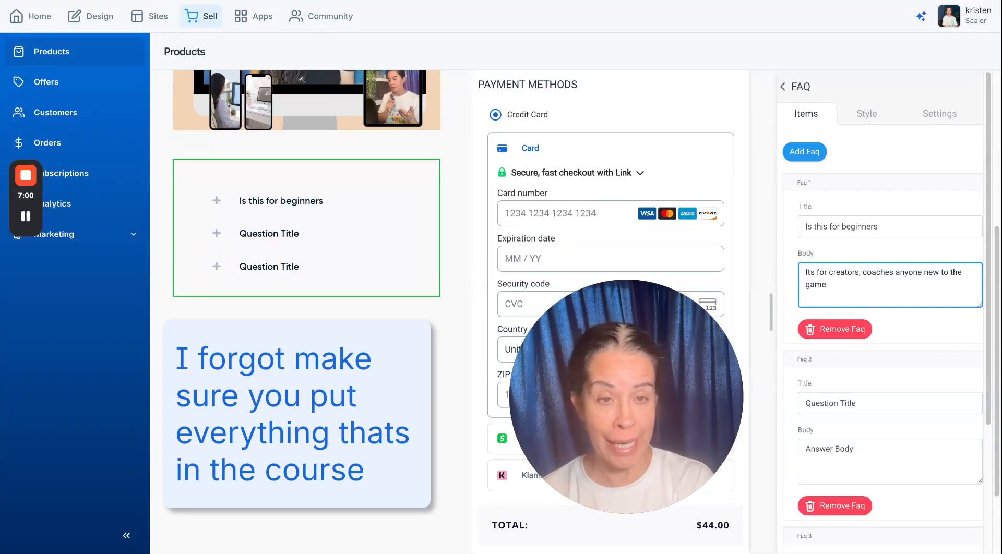
click(294, 207)
click(294, 205)
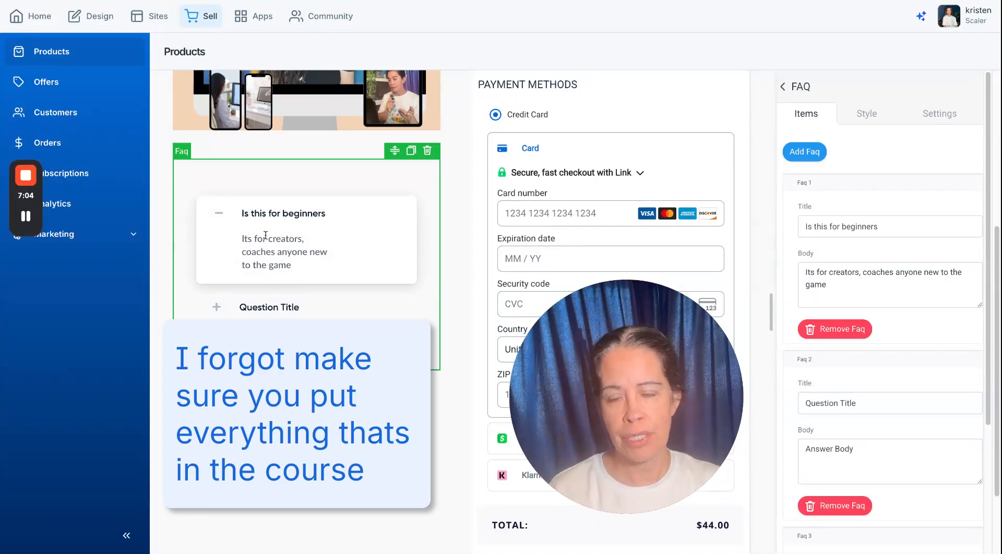
Expand the second FAQ question and look through the remaining FAQ items' settings, then return to the content blocks
click(469, 338)
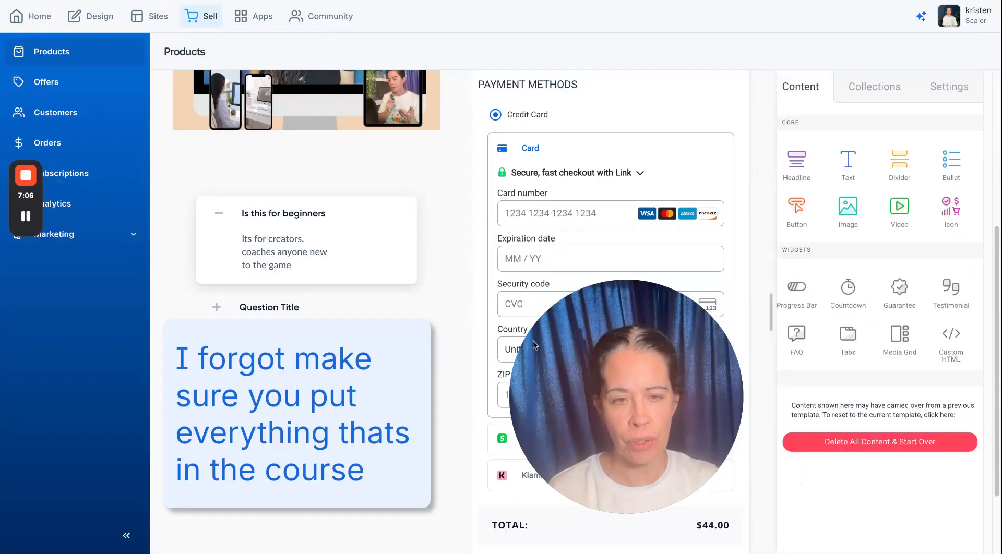
scroll(489, 346, down, 2)
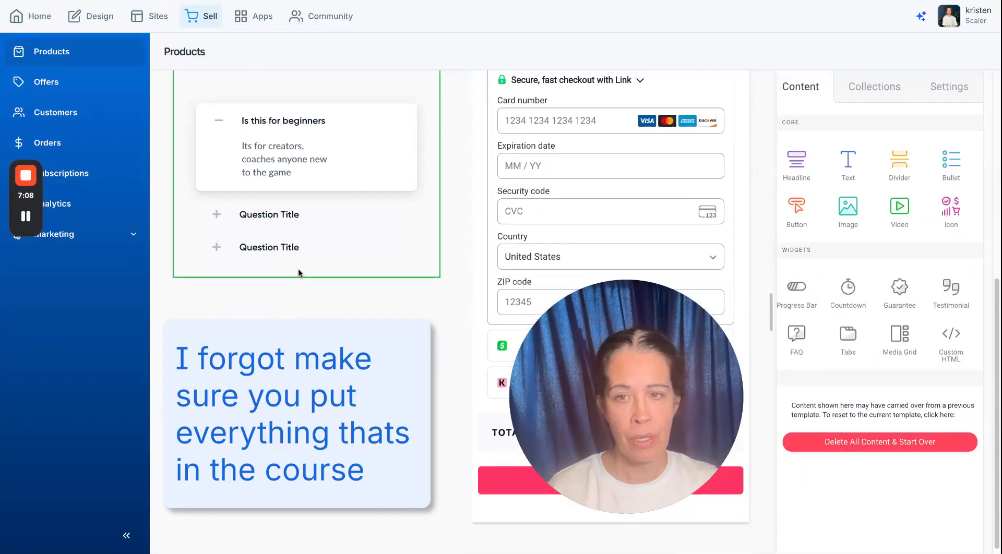
click(286, 236)
scroll(854, 371, down, 3)
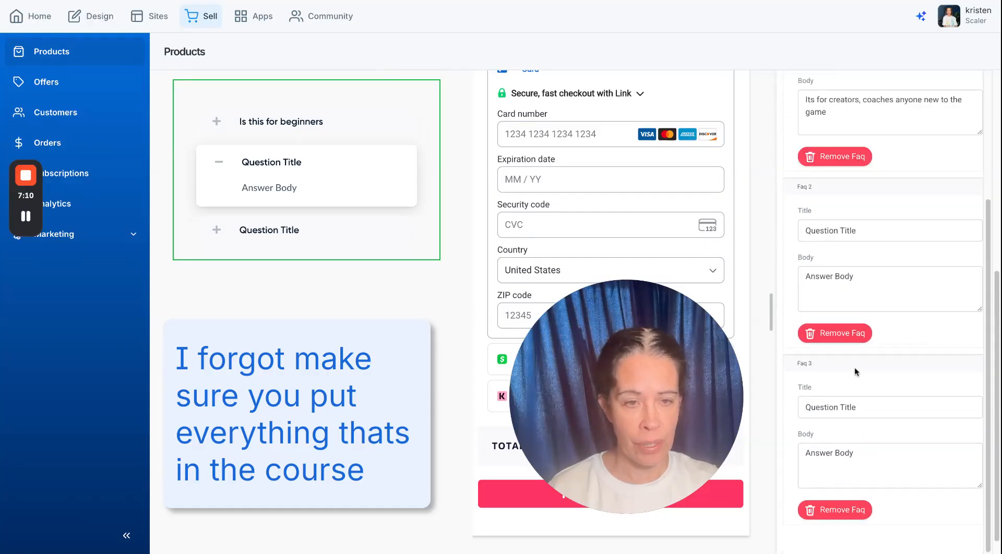
scroll(864, 360, up, 3)
click(456, 261)
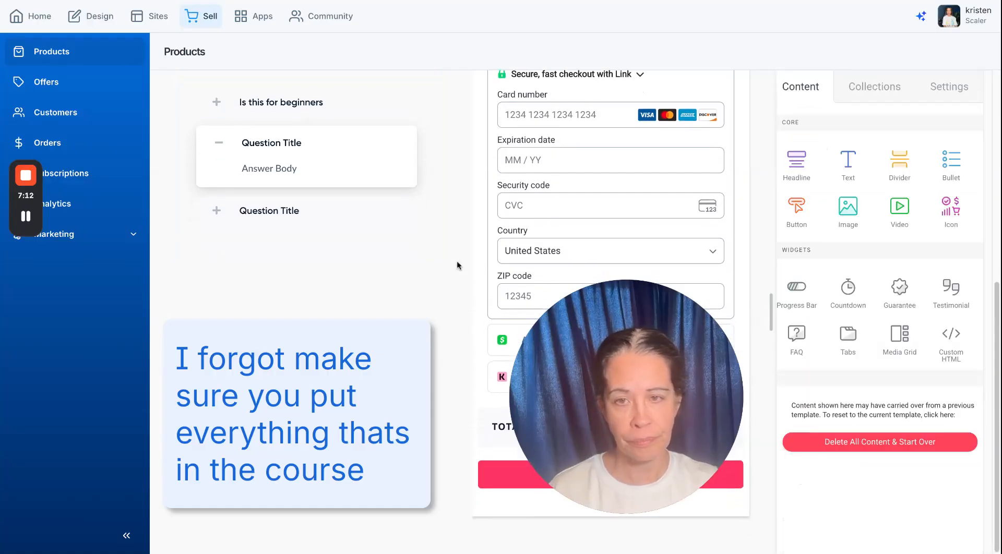
Add a Text block between the course mockup image and the FAQ block
scroll(364, 166, up, 2)
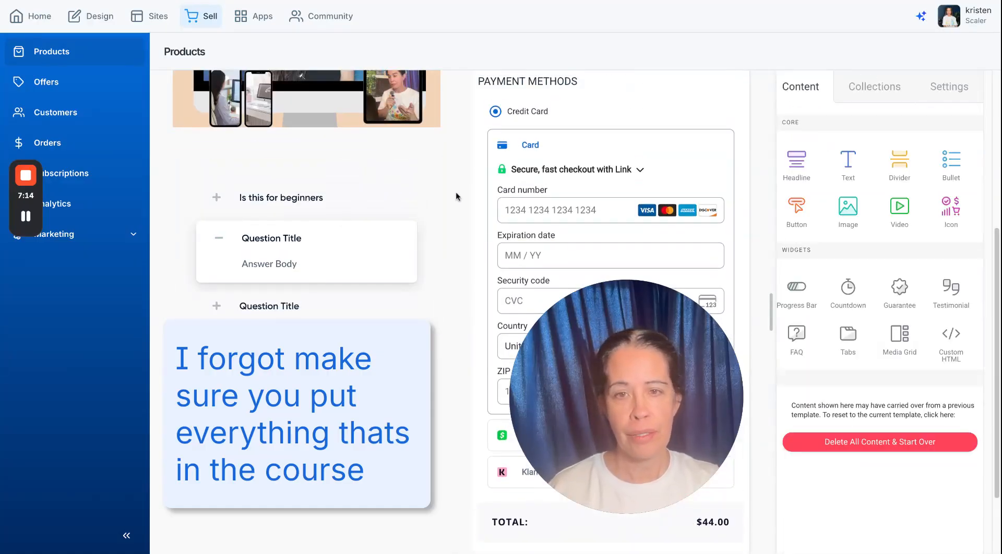
scroll(829, 183, up, 1)
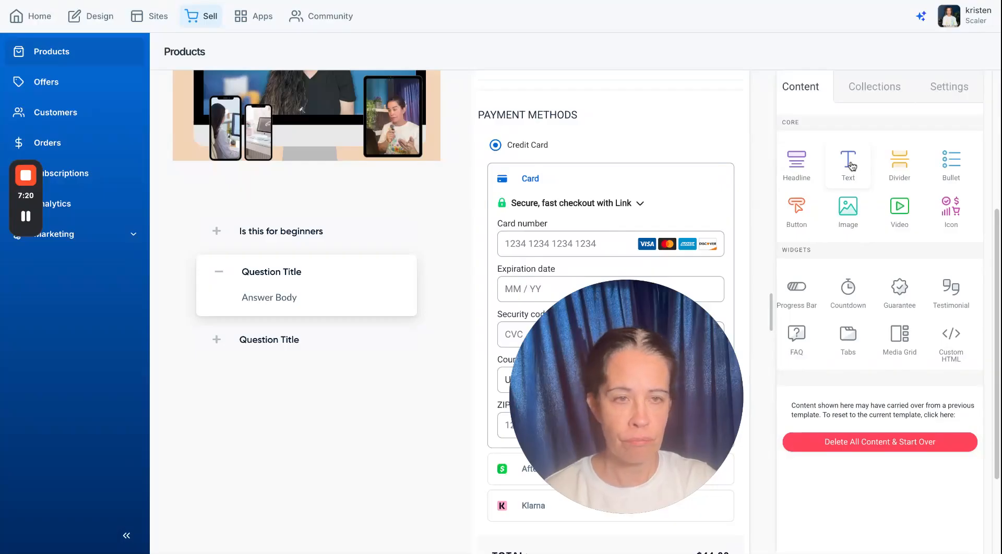
scroll(415, 184, up, 4)
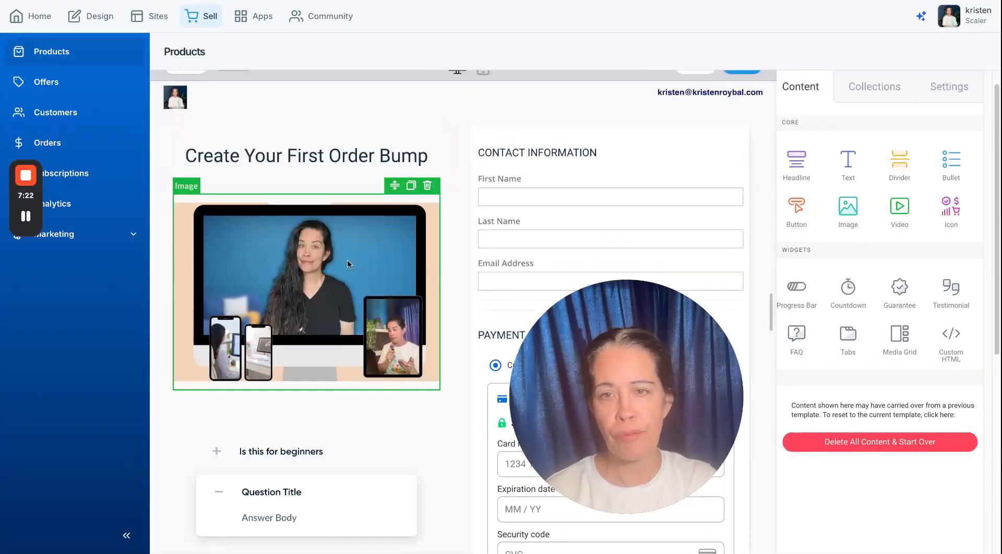
drag(849, 168, 306, 409)
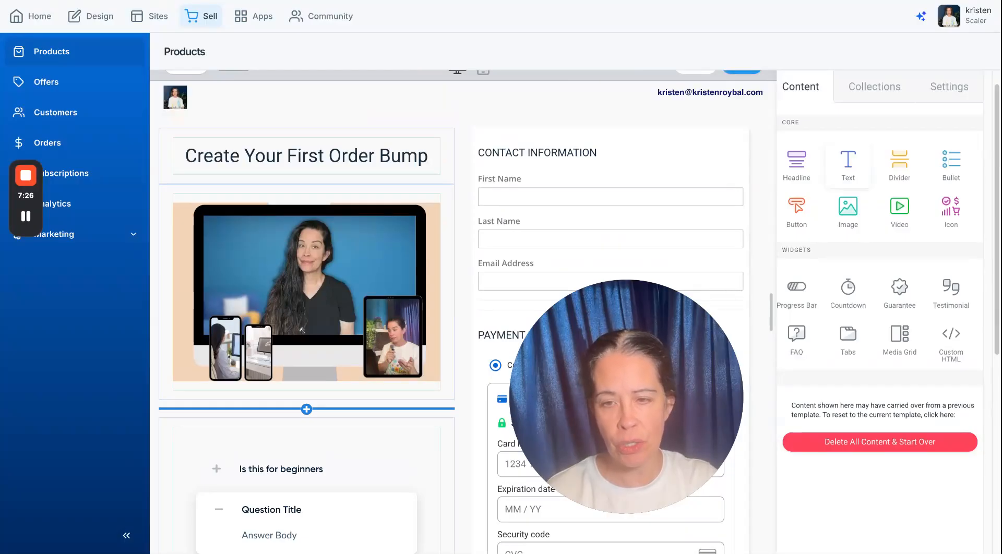
drag(306, 409, 307, 409)
scroll(324, 481, down, 2)
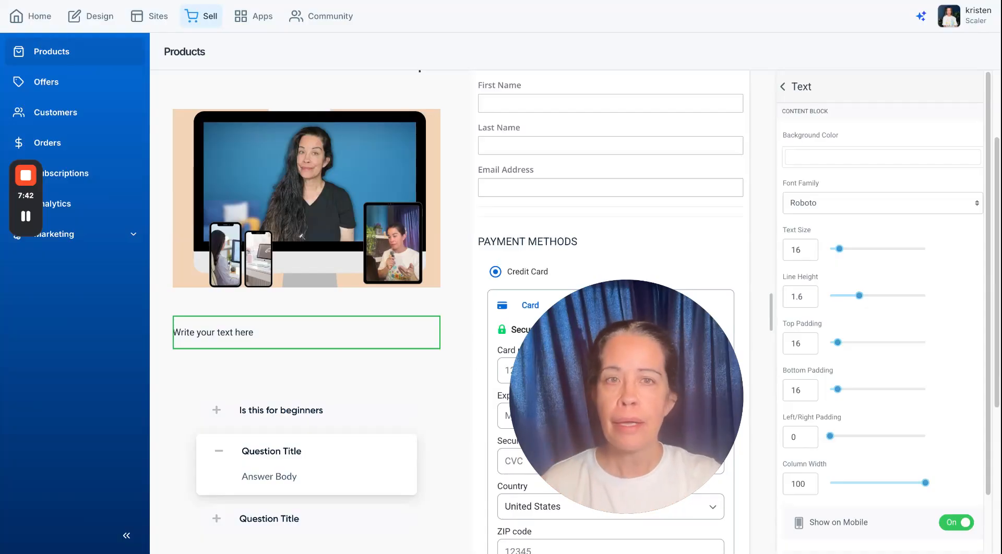
Switch to ChatGPT and copy the whole "Why I Created This" section, from its heading to the last line
click(646, 2)
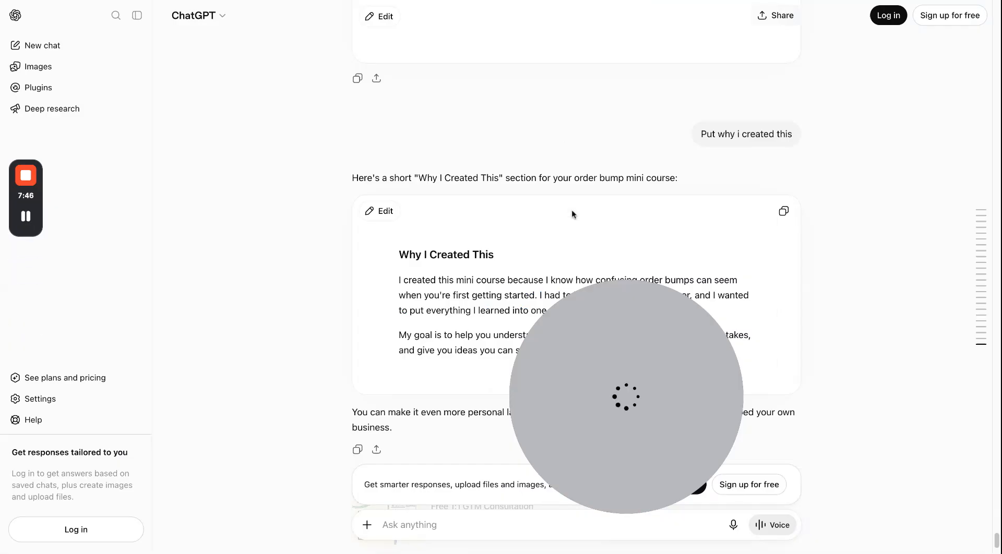
scroll(652, 231, down, 2)
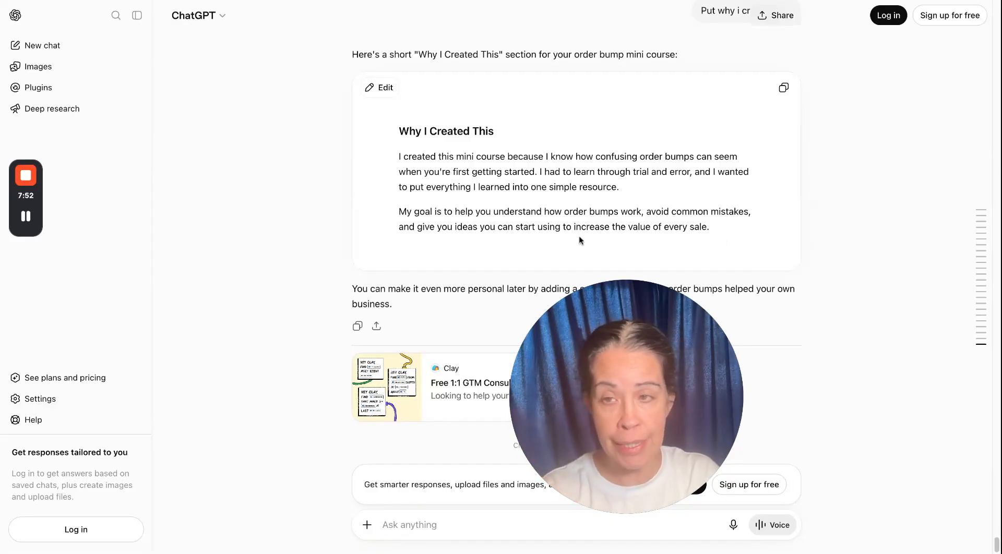
click(713, 230)
key(shift+Up)
key(shift+Up)
key(shift+Up)
key(shift+Up)
key(shift+Up)
key(shift+Up)
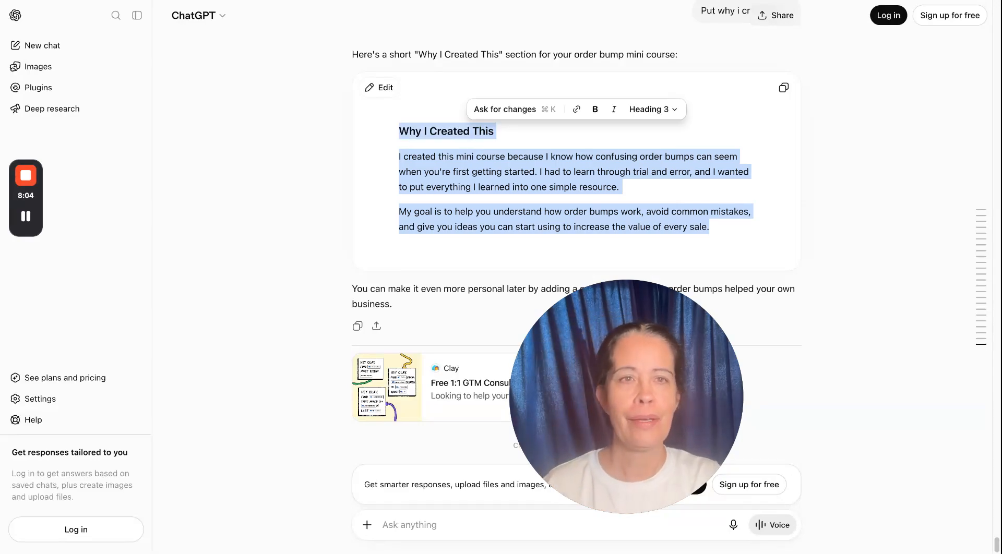
Switch back to SamCart and replace the new Text block's placeholder with the copied "Why I Created This" section
key(ctrl+Tab)
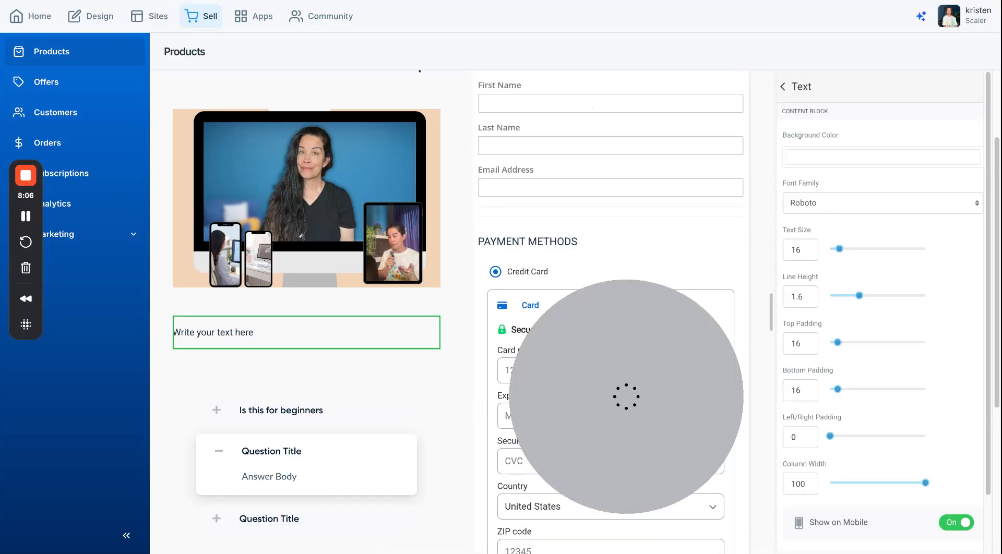
mouse_move(25, 215)
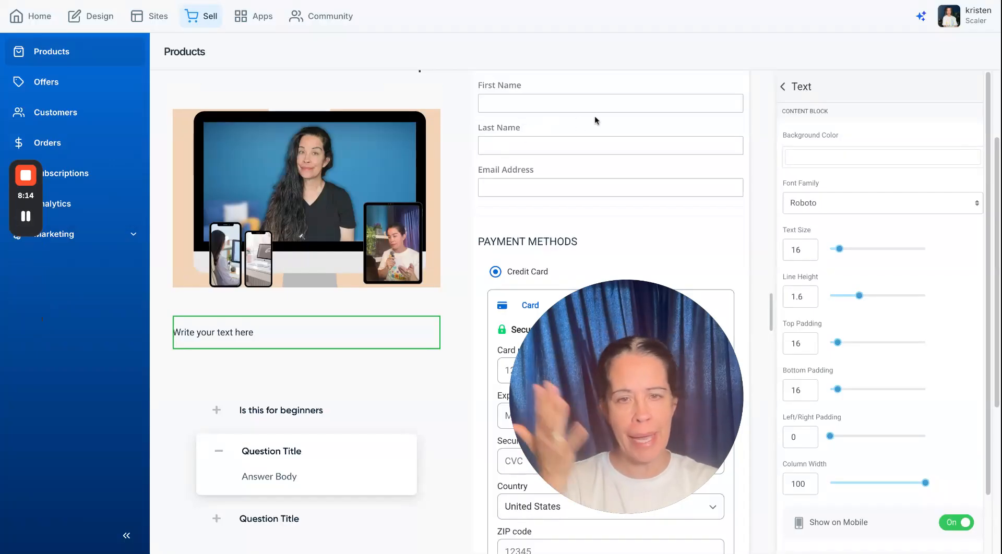
scroll(341, 405, down, 2)
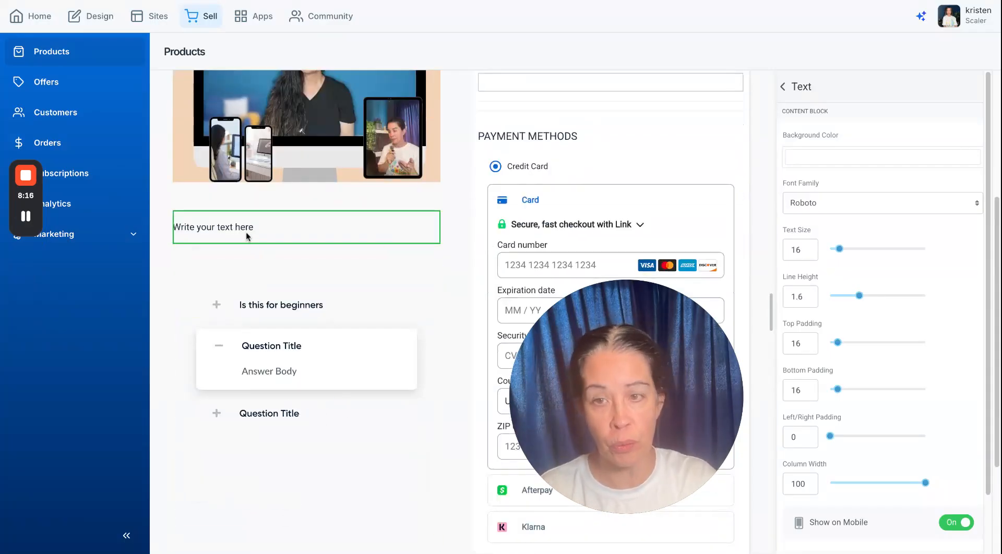
triple_click(259, 225)
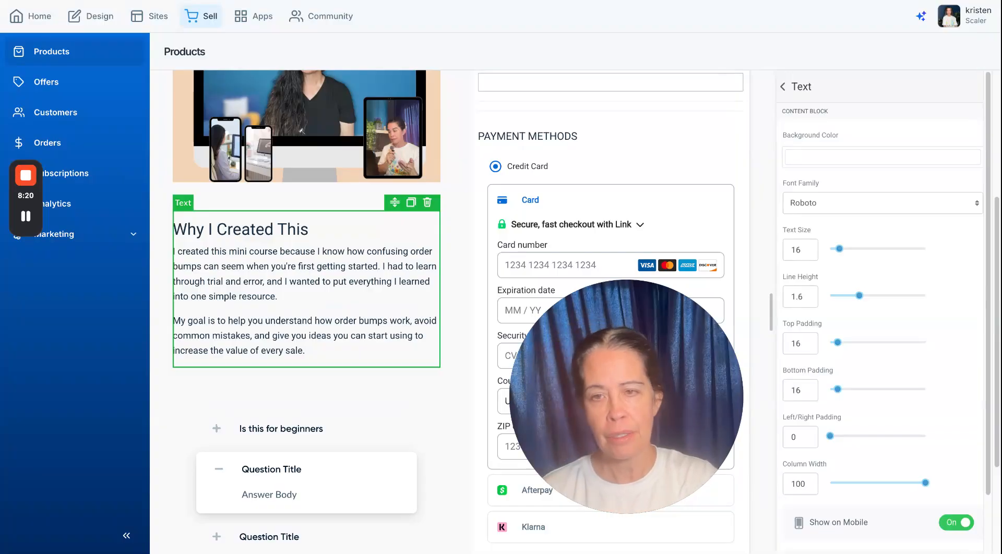
Add another Text block directly below the FAQ block
scroll(366, 256, down, 2)
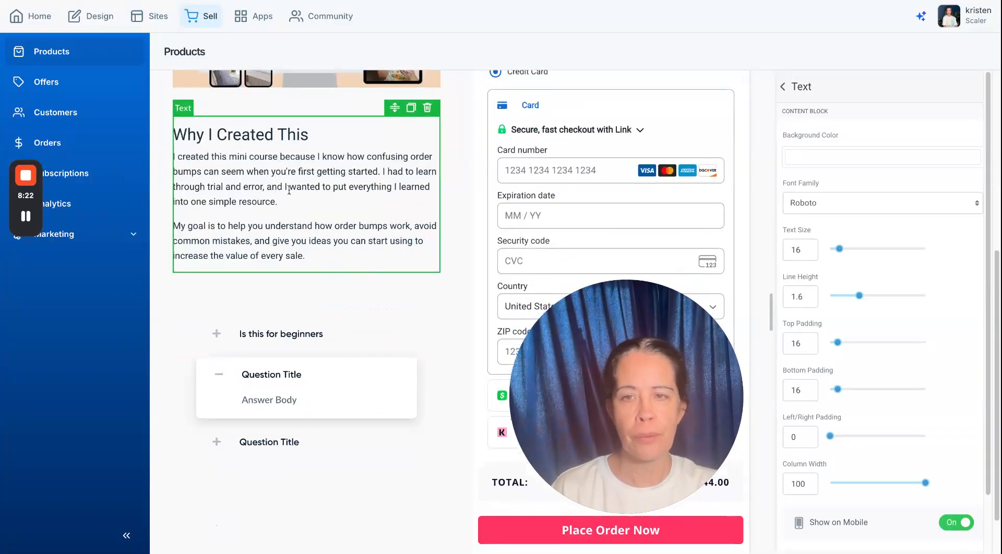
scroll(375, 228, down, 1)
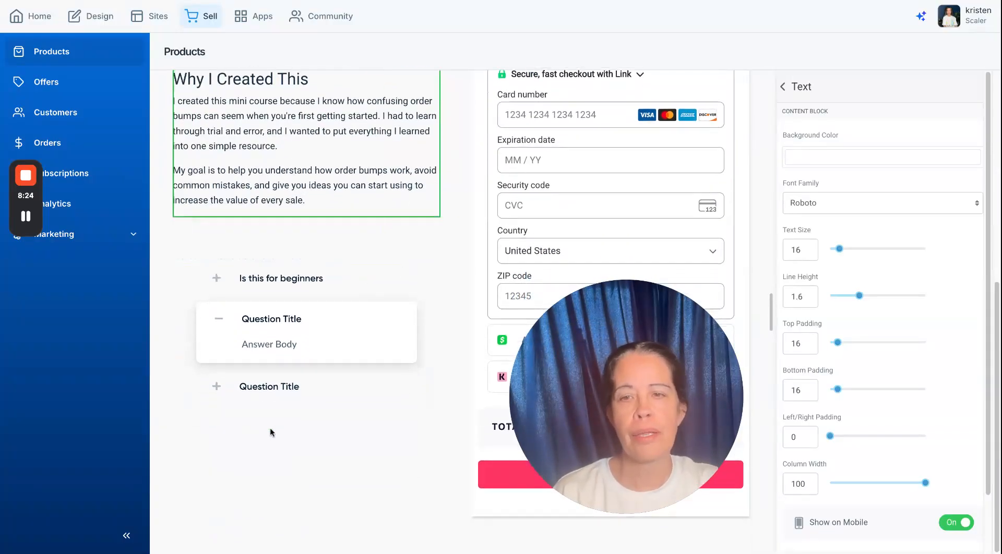
click(783, 84)
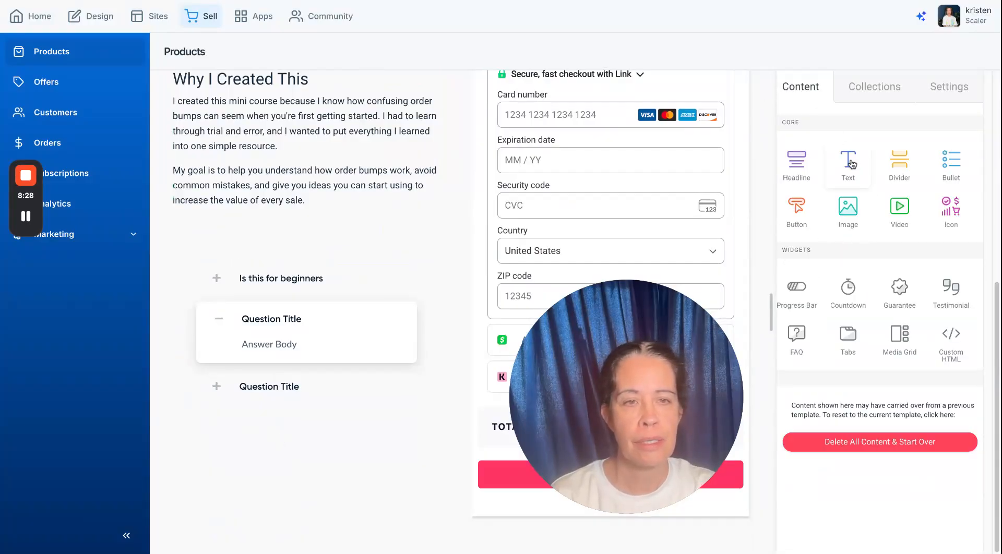
drag(851, 181, 384, 412)
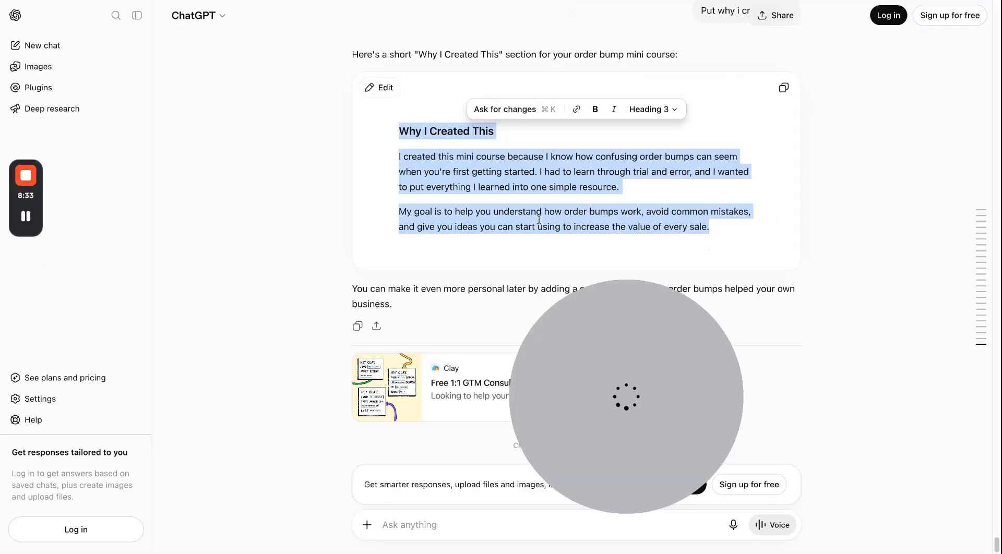
Switch to ChatGPT, find the more casual disclaimer version and copy its "Just a reminder: this course is a guide" paragraph
scroll(725, 208, up, 2)
click(746, 206)
scroll(746, 206, down, 2)
scroll(665, 218, up, 10)
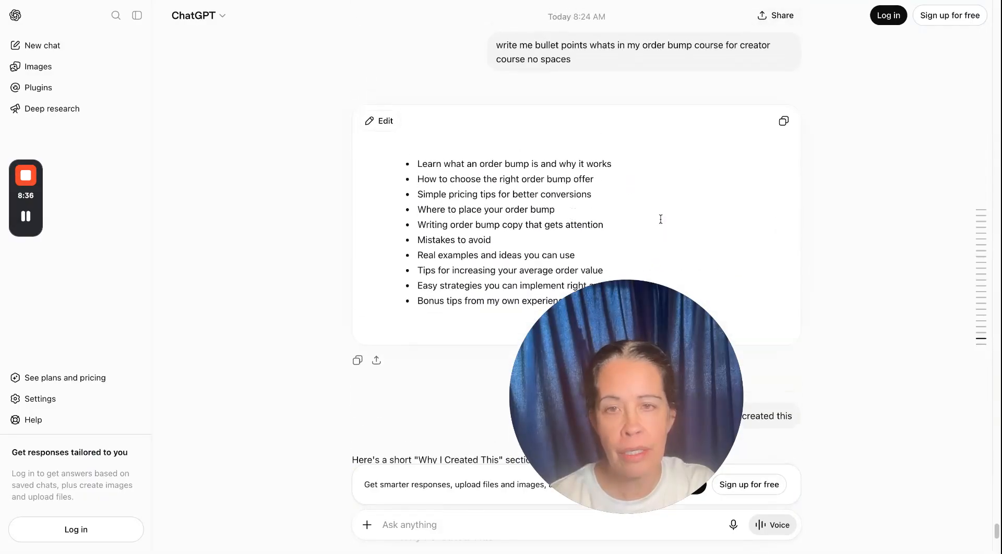
scroll(660, 219, up, 15)
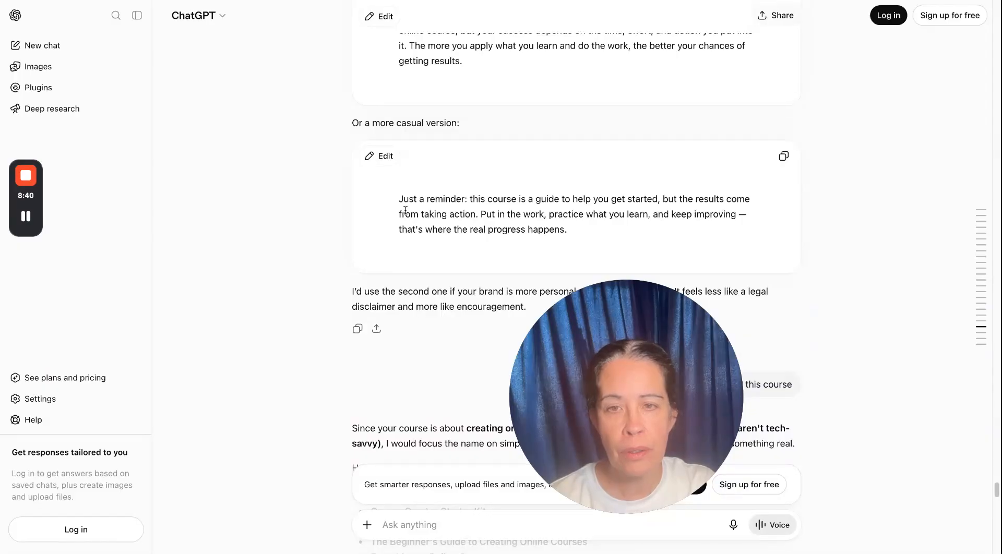
triple_click(569, 231)
key(ctrl+c)
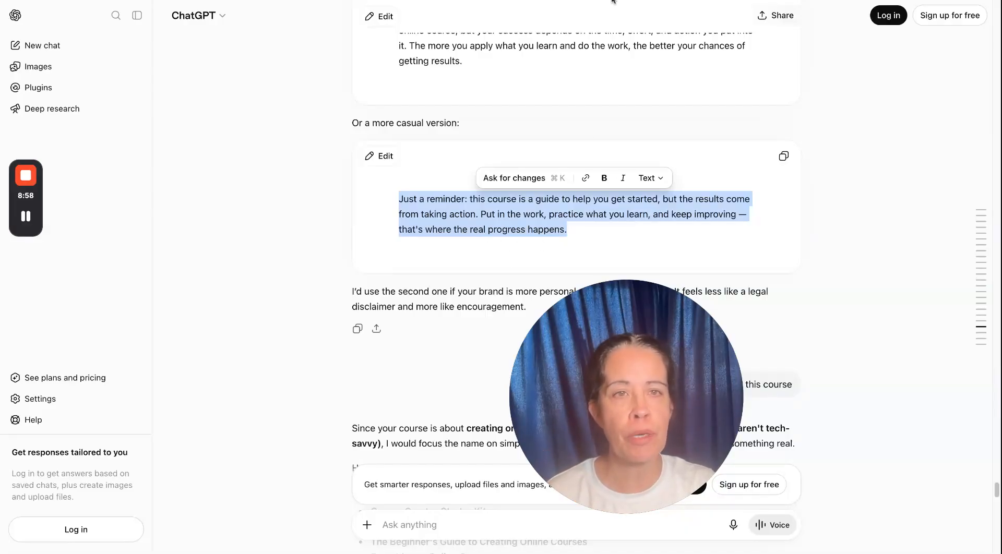
Switch back to SamCart, replace the Text block placeholder below the FAQ with the copied reminder paragraph, and return to the content blocks
key(ctrl+Tab)
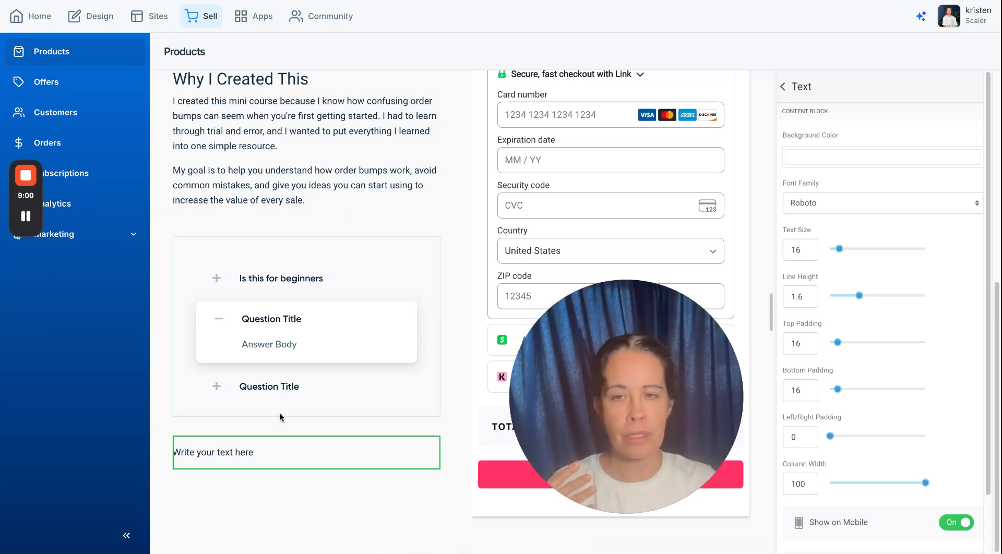
click(259, 453)
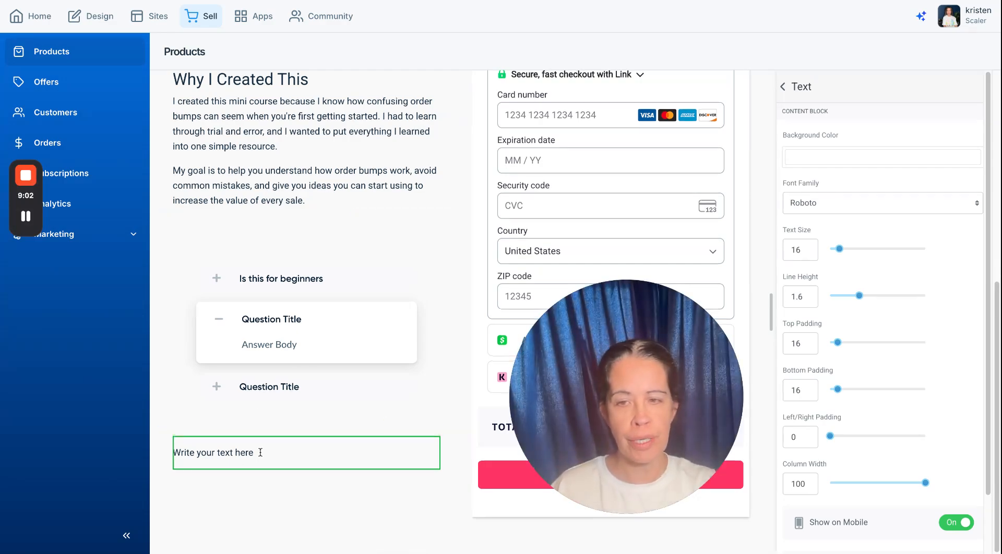
triple_click(200, 450)
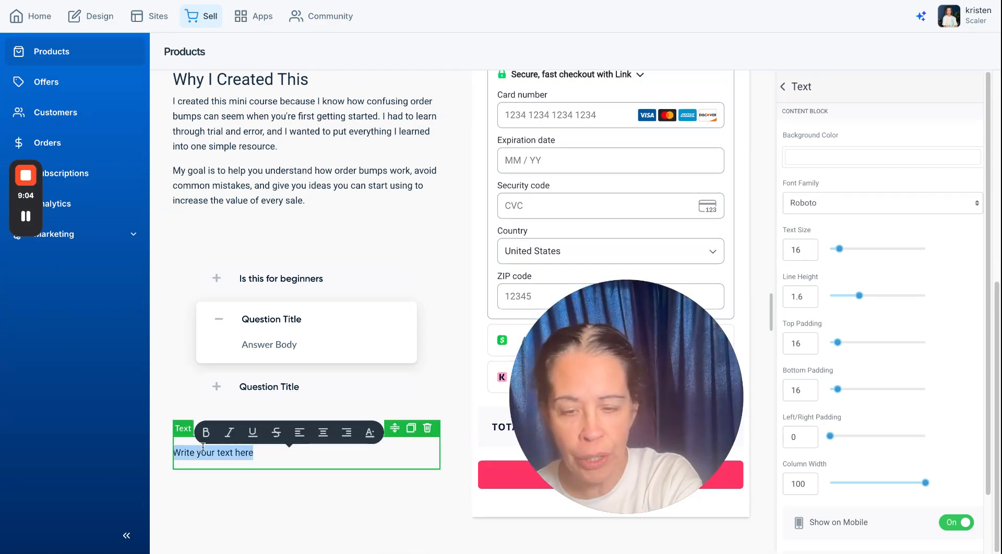
key(ctrl+v)
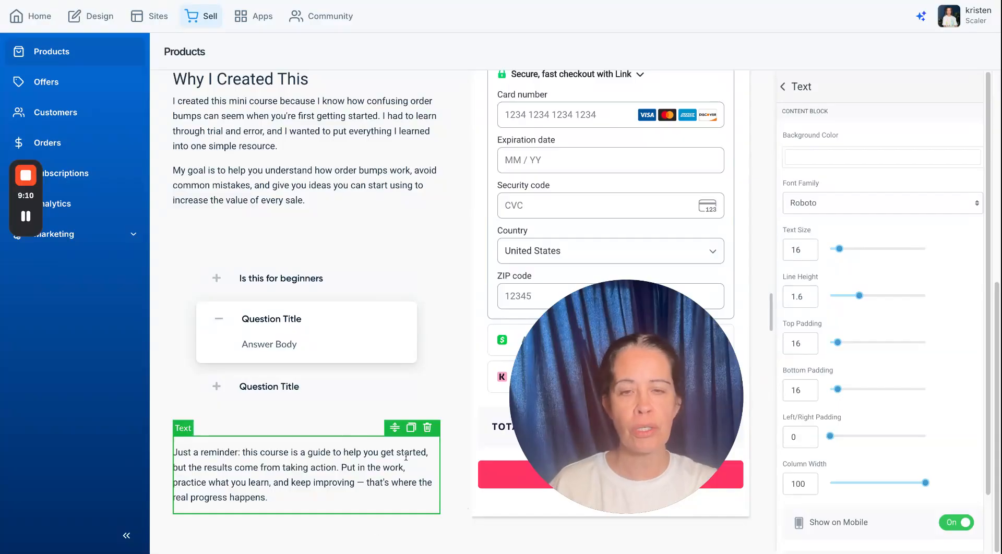
drag(627, 378, 463, 247)
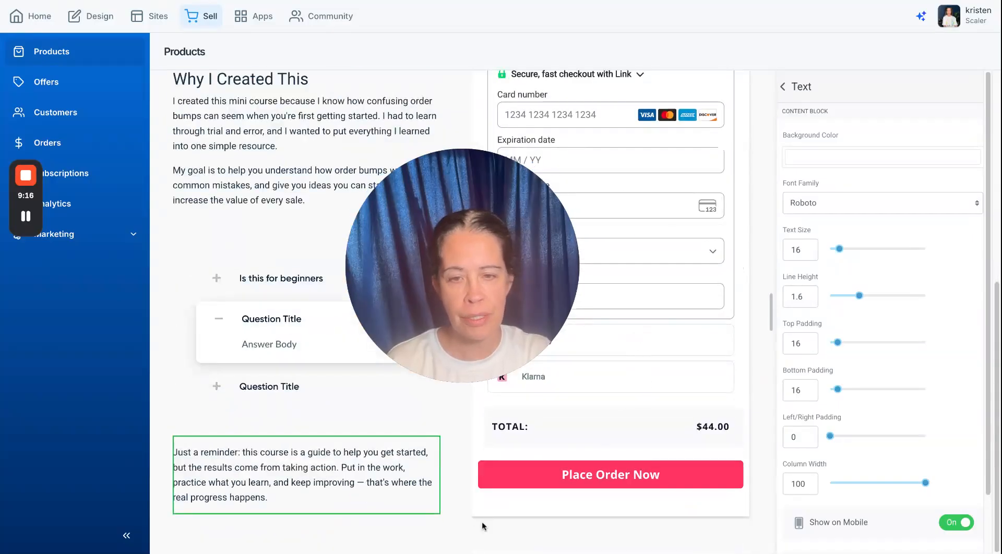
click(709, 527)
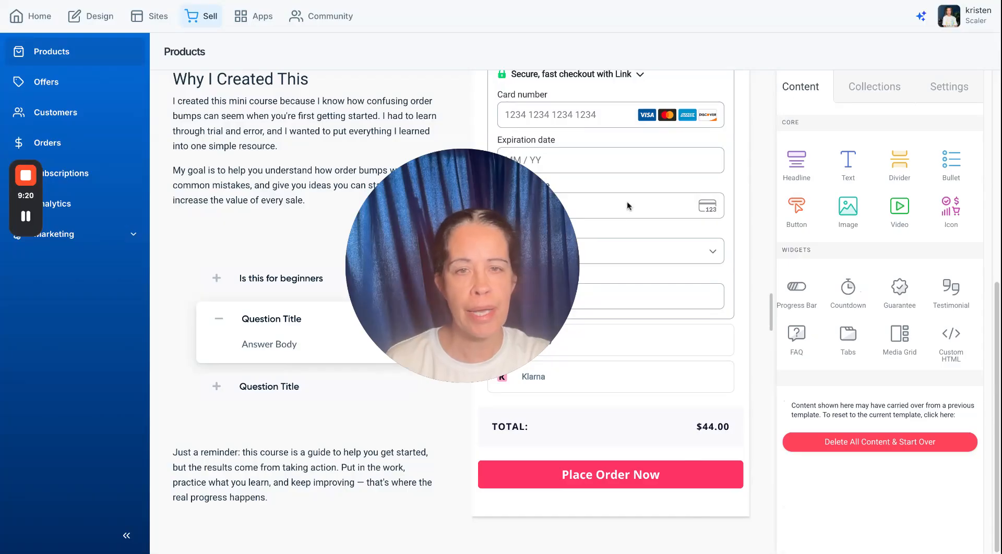
Review the whole checkout page from the headline and image down to the reminder text and order button
scroll(655, 177, up, 2)
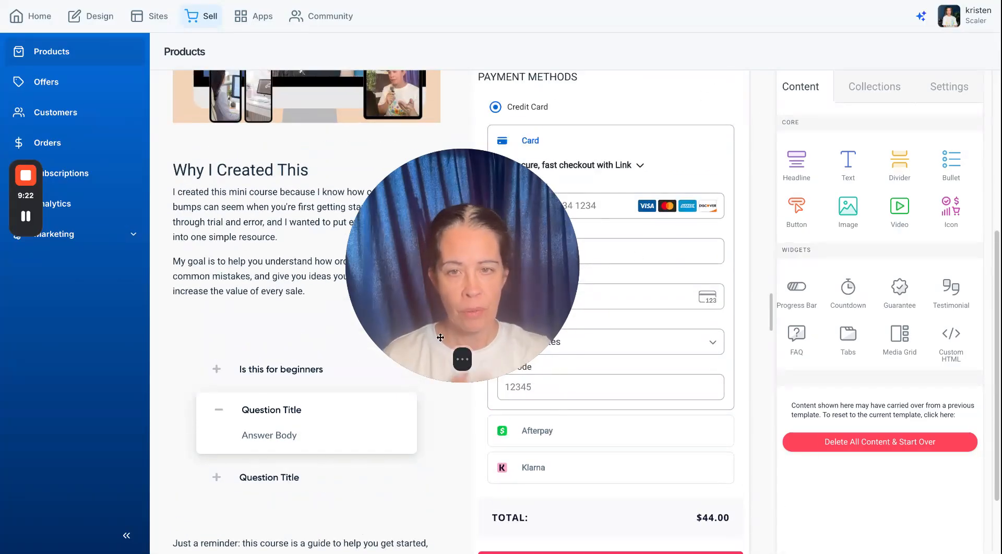
scroll(577, 330, down, 2)
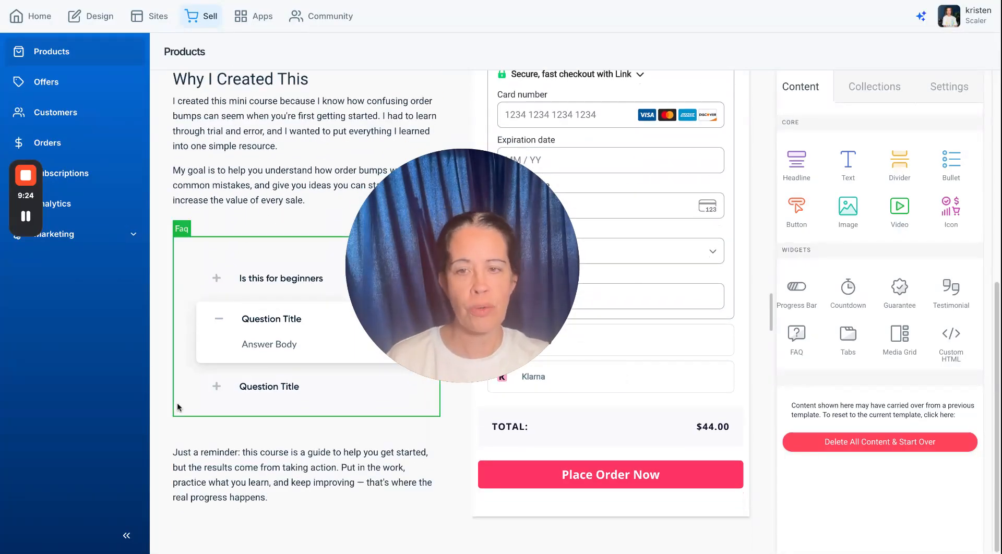
scroll(214, 387, up, 5)
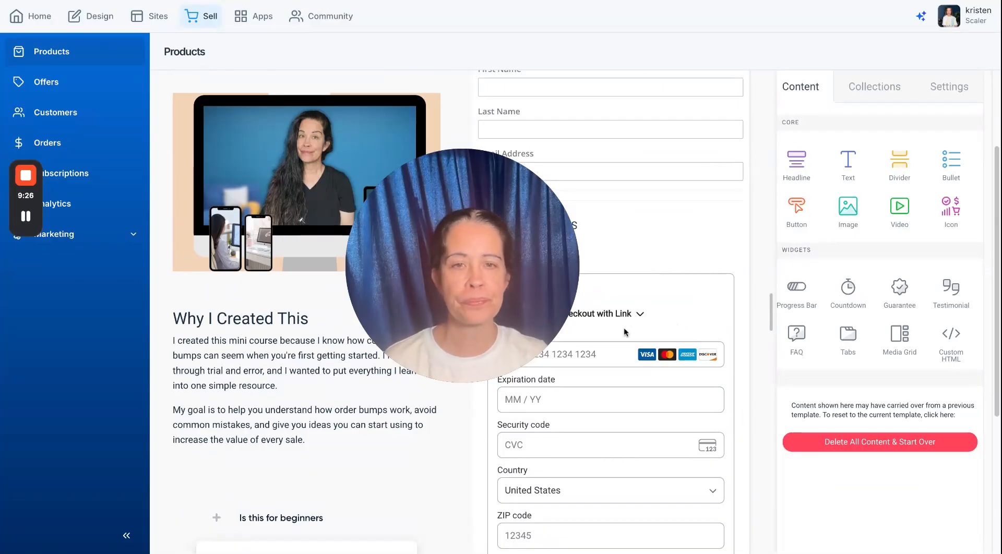
drag(440, 213, 563, 225)
scroll(208, 267, up, 3)
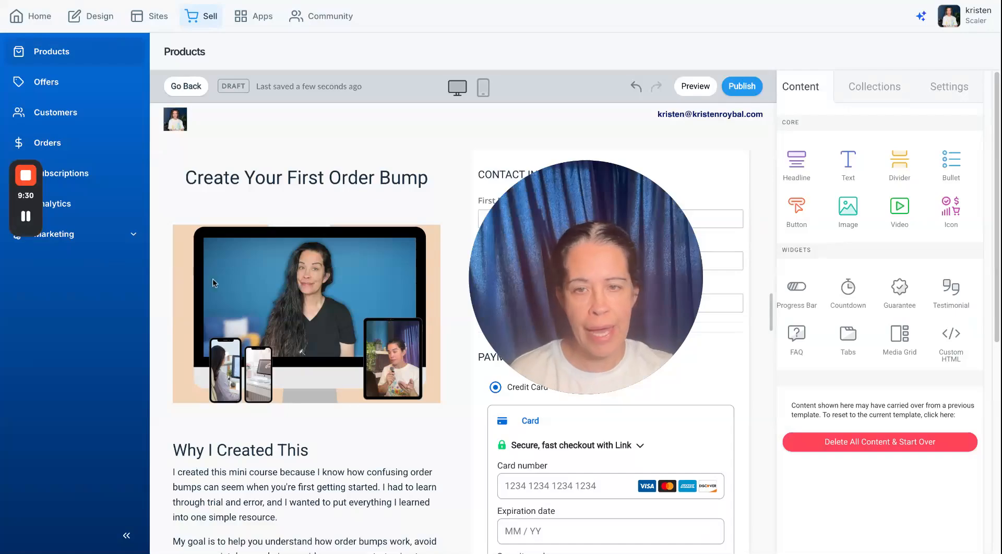
scroll(339, 439, down, 7)
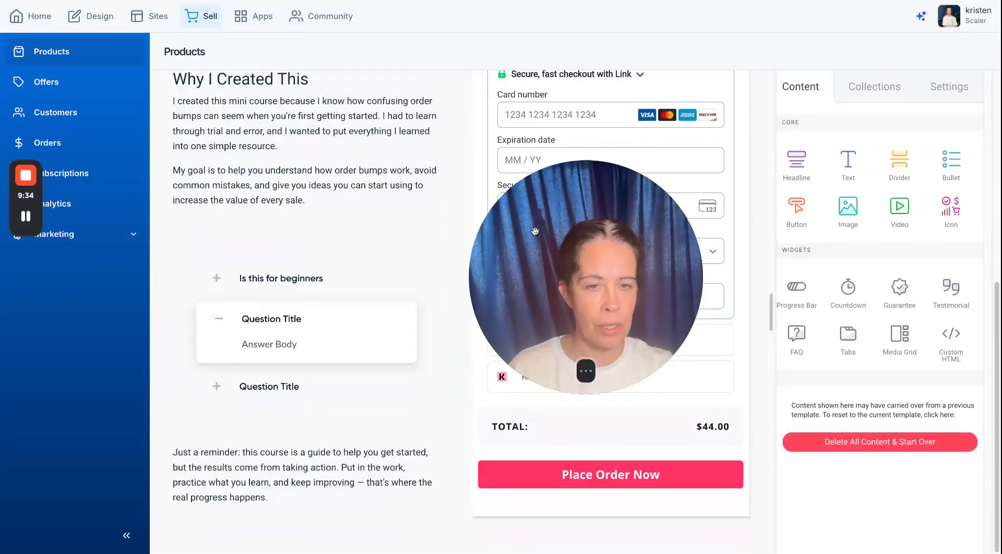
scroll(405, 192, up, 7)
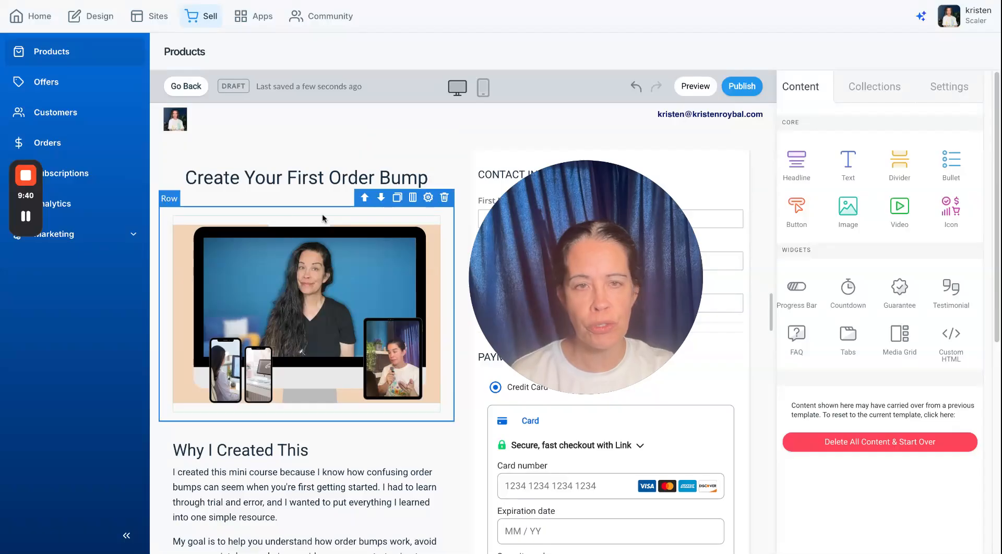
Preview the checkout page, look it over from the headline to the reminder text, and return to the page editor
click(693, 86)
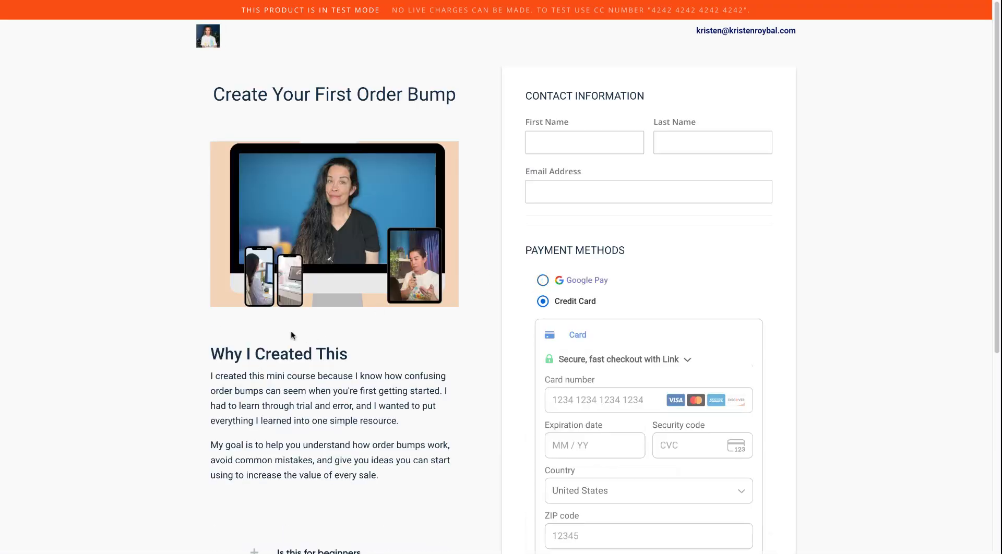
scroll(290, 332, down, 6)
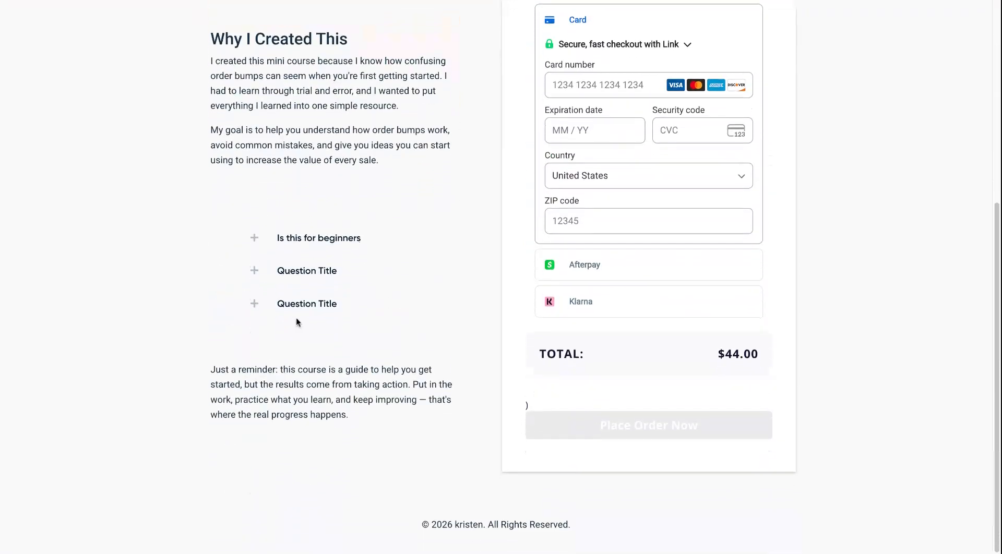
scroll(333, 340, up, 6)
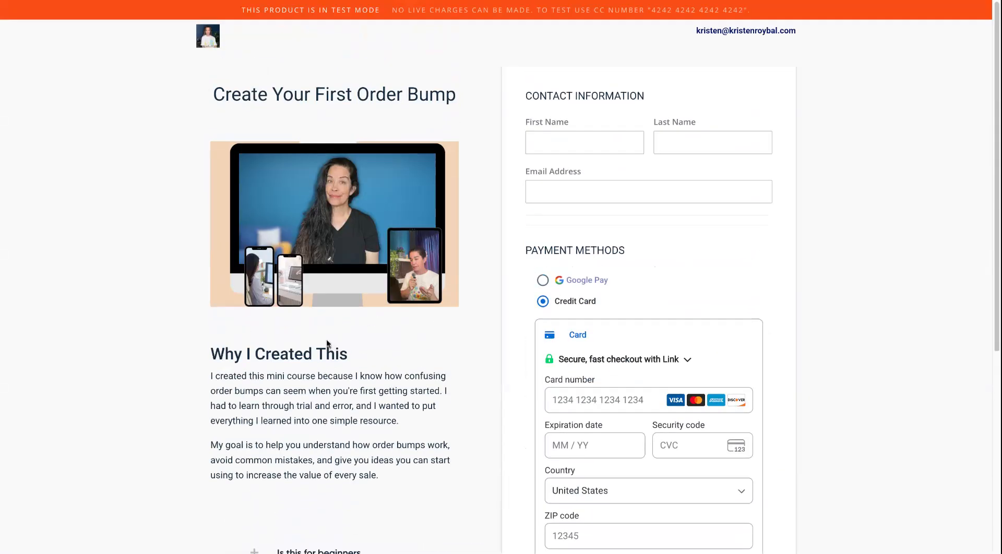
click(722, 1)
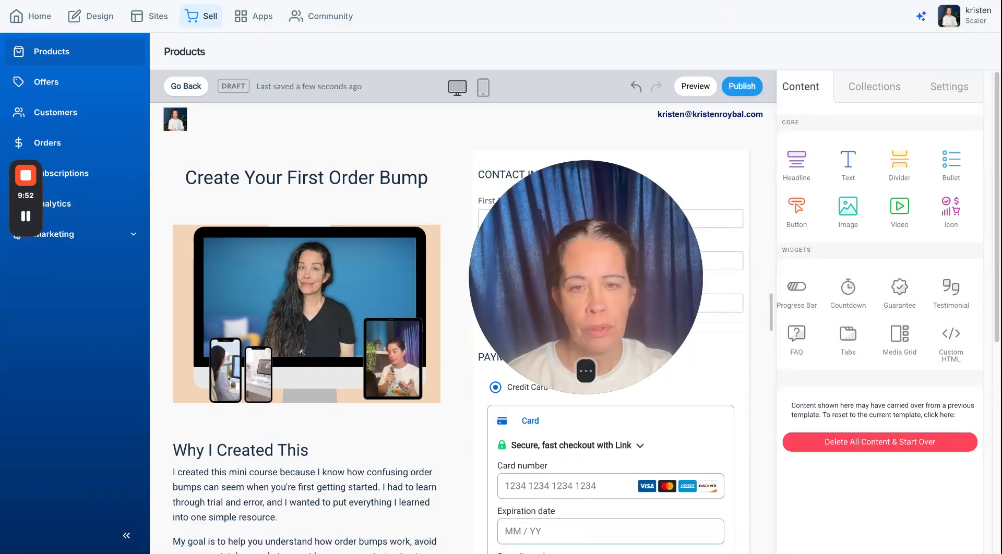
Reduce the headline row's top padding and set its bottom padding to 1
mouse_move(427, 157)
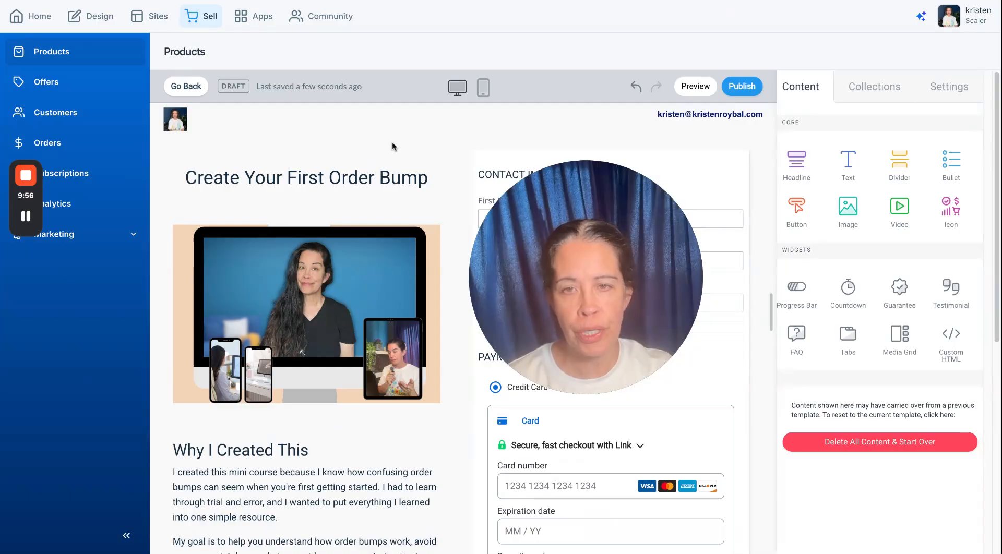
mouse_move(356, 154)
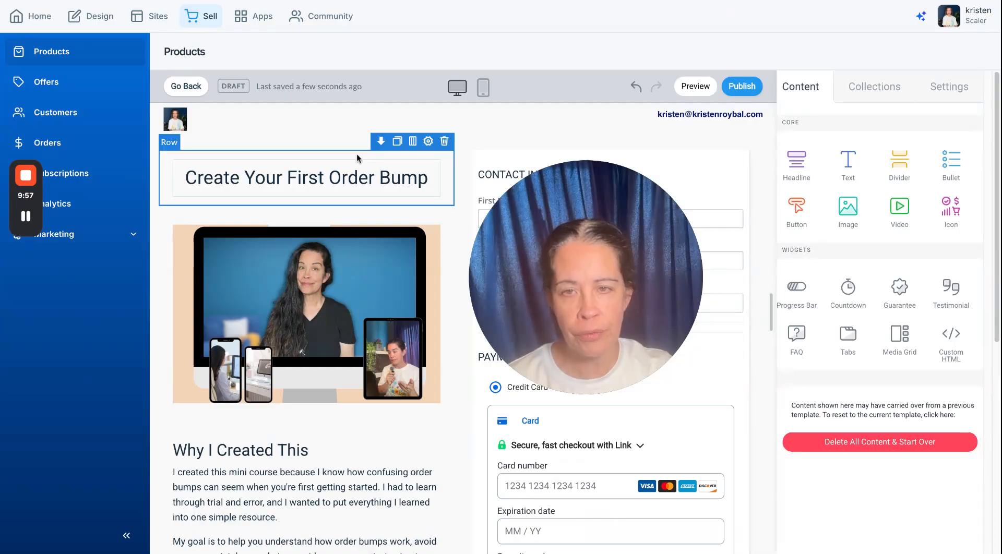
click(428, 144)
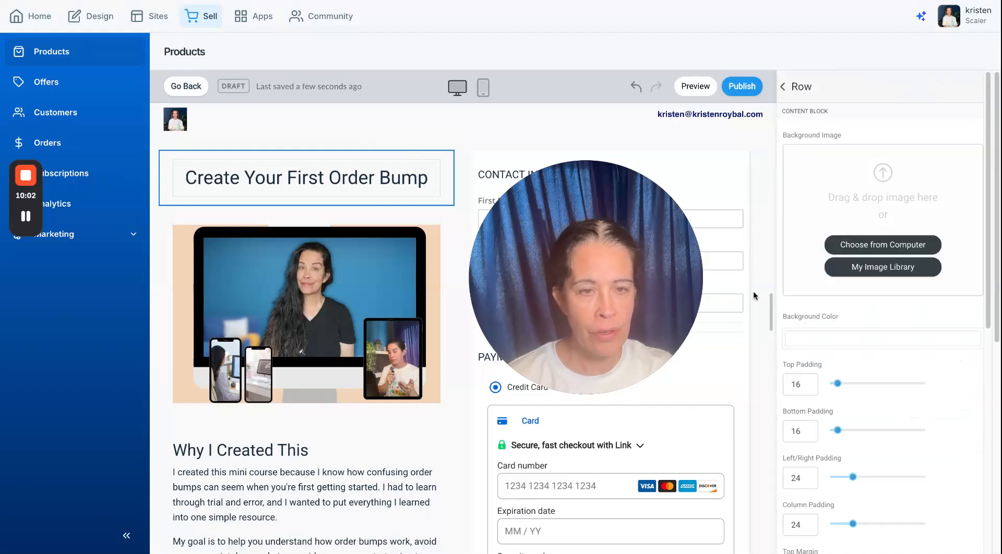
scroll(856, 358, down, 2)
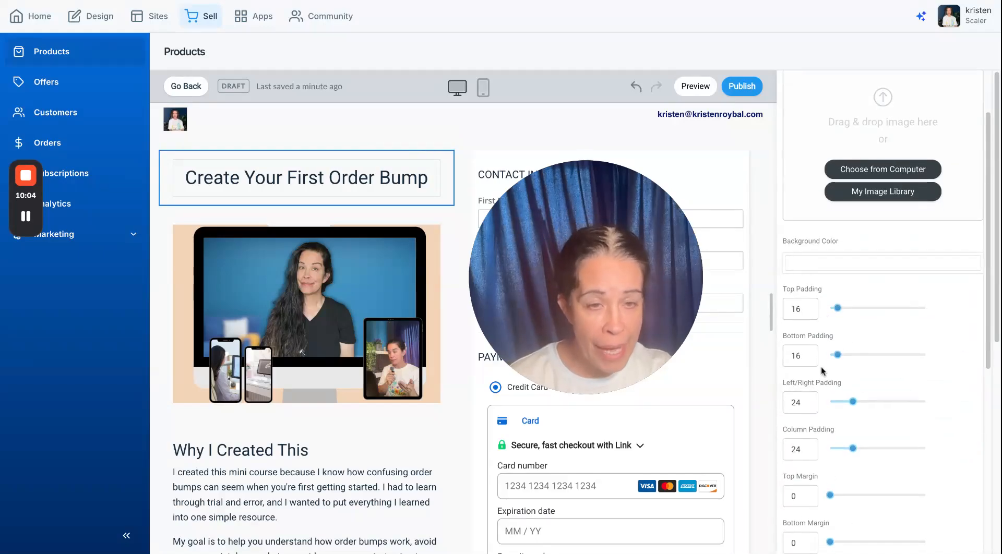
drag(838, 308, 829, 331)
scroll(837, 366, down, 2)
scroll(876, 350, down, 5)
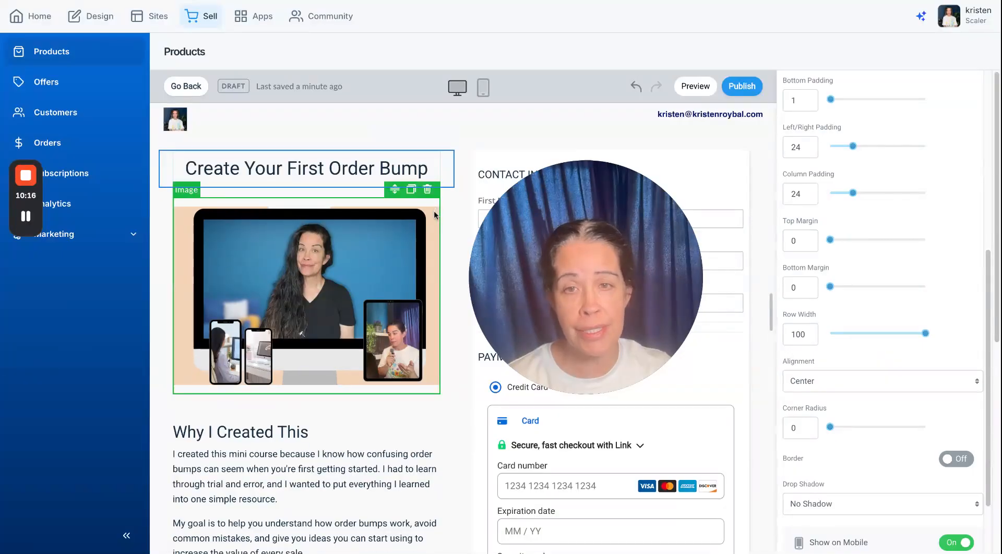
Set the top and bottom padding of the course image row to 0
click(429, 180)
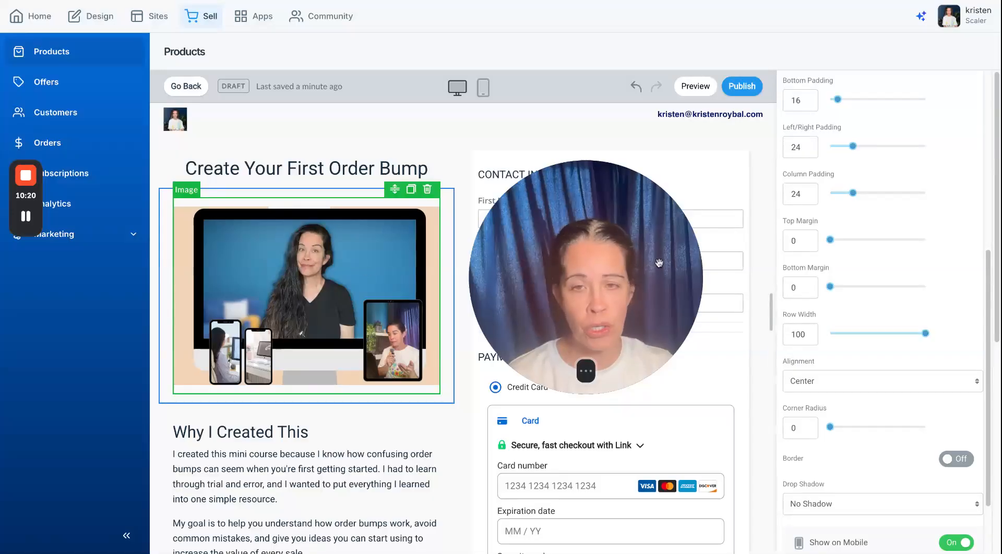
scroll(875, 332, up, 3)
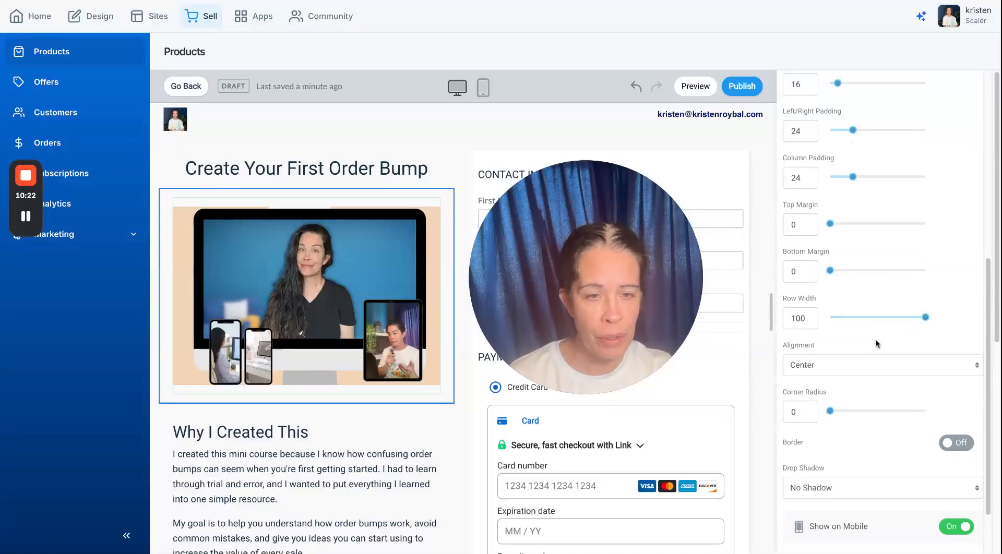
scroll(846, 209, up, 2)
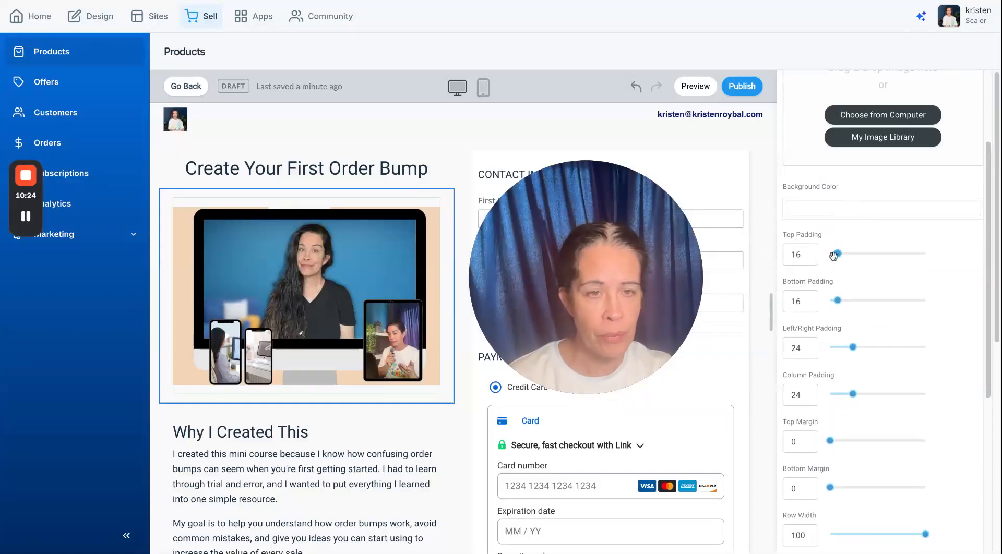
drag(836, 254, 829, 255)
scroll(847, 338, up, 3)
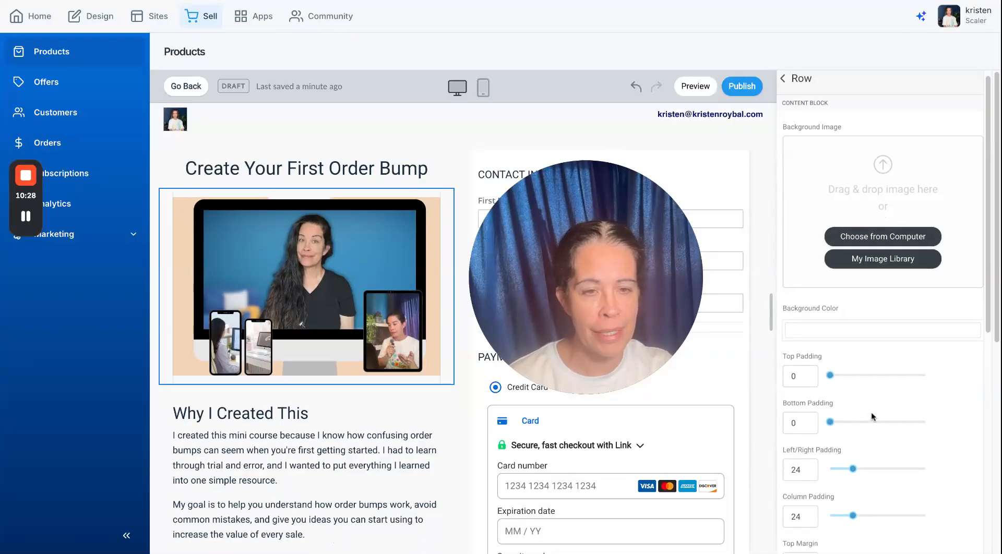
Set the top and bottom padding of the "Why I Created This" text row to 0
scroll(871, 412, down, 5)
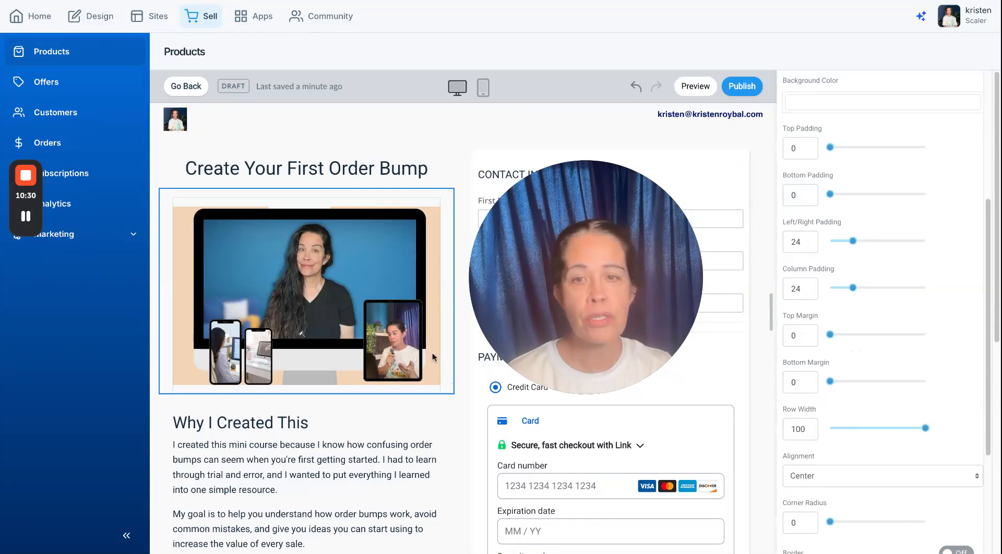
scroll(365, 344, down, 2)
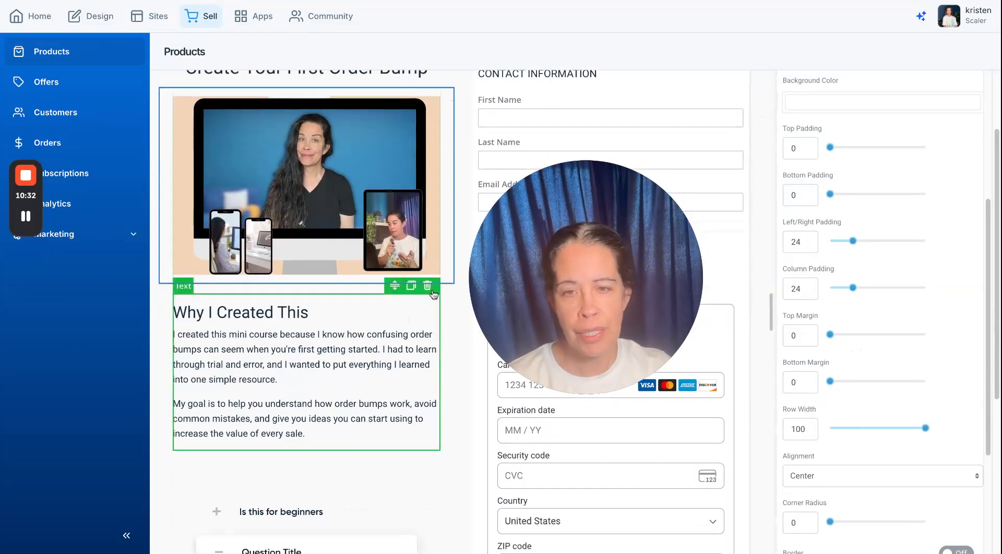
click(377, 291)
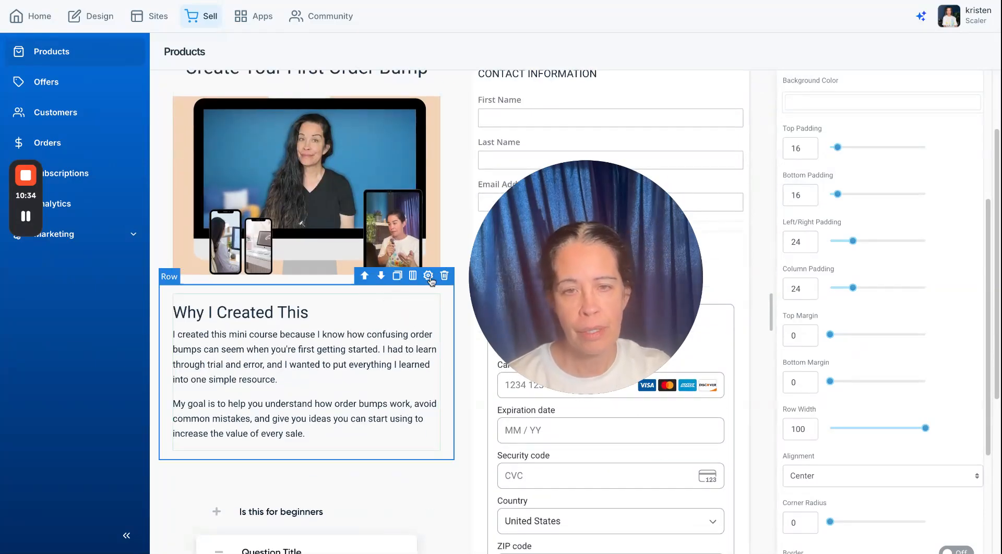
scroll(824, 236, up, 5)
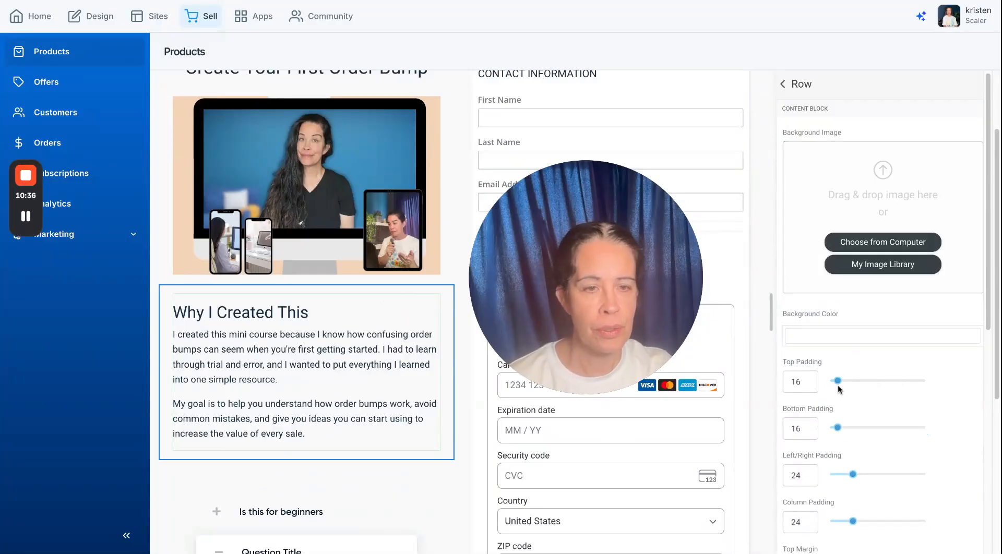
drag(838, 381, 830, 381)
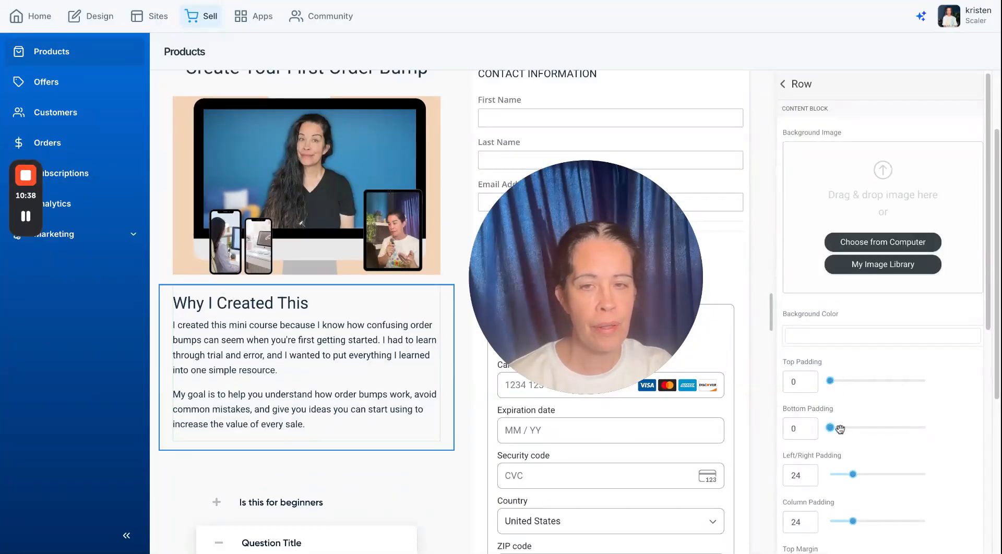
Set the top and bottom padding of the FAQ row to 0
scroll(380, 415, down, 3)
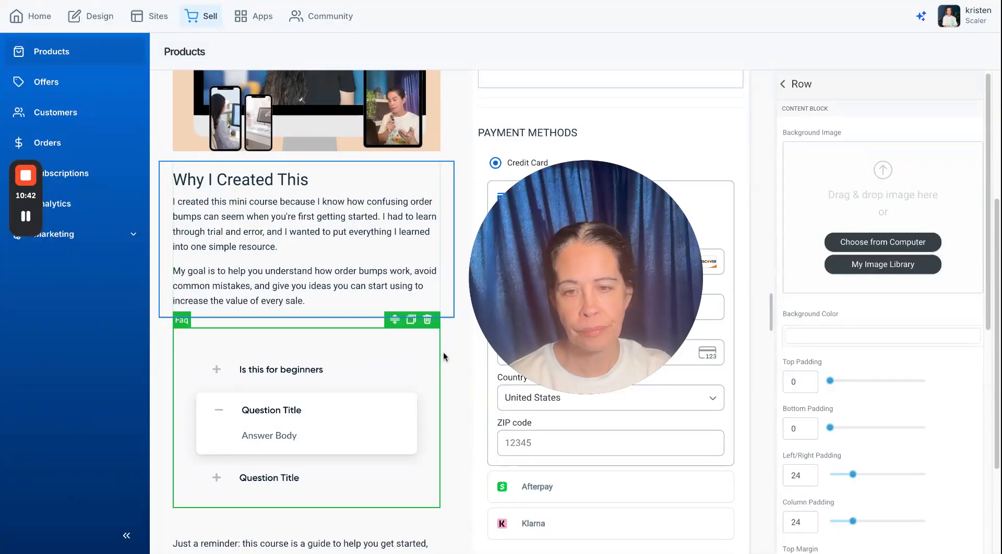
click(429, 310)
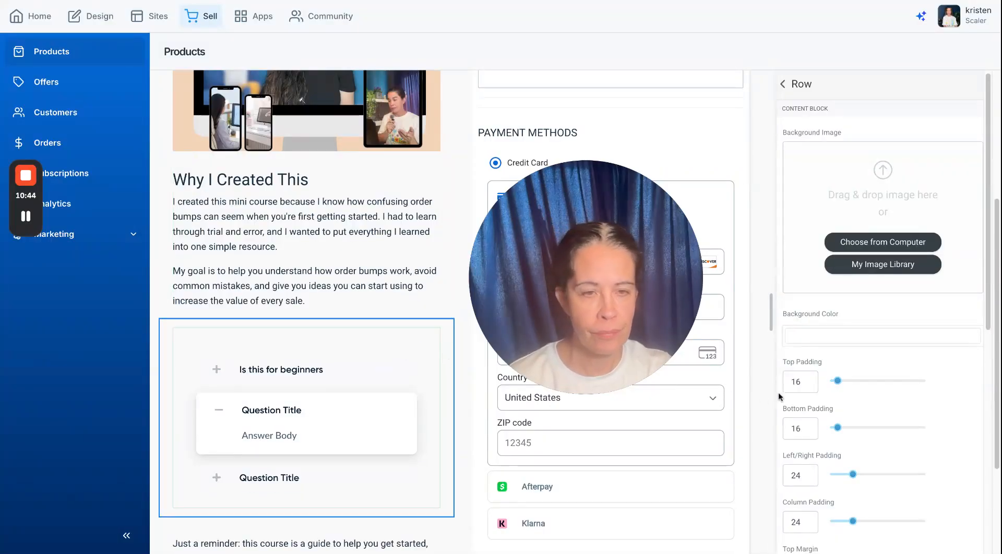
drag(837, 382, 830, 382)
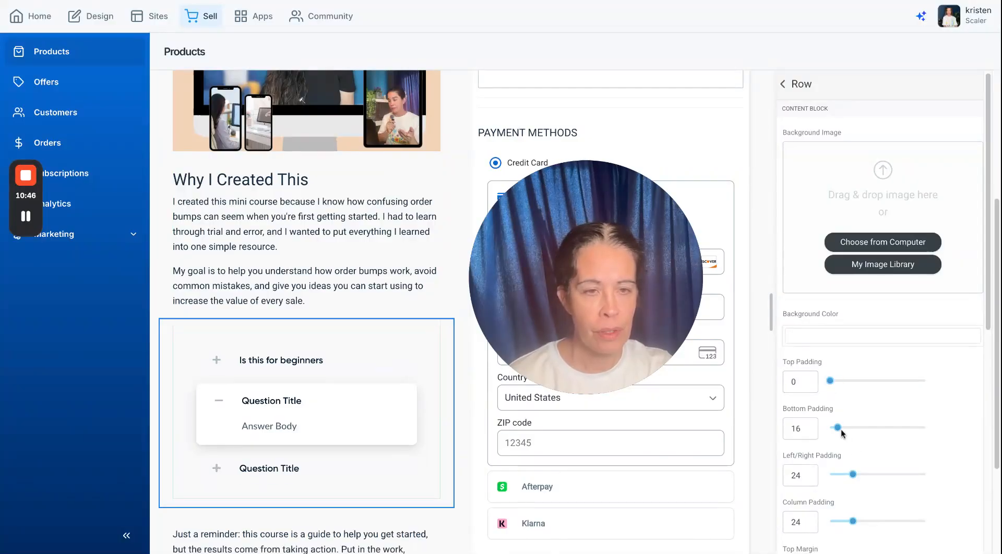
drag(839, 429, 830, 428)
Set the top and bottom padding of the "Just a reminder" text row to 0
scroll(391, 436, down, 3)
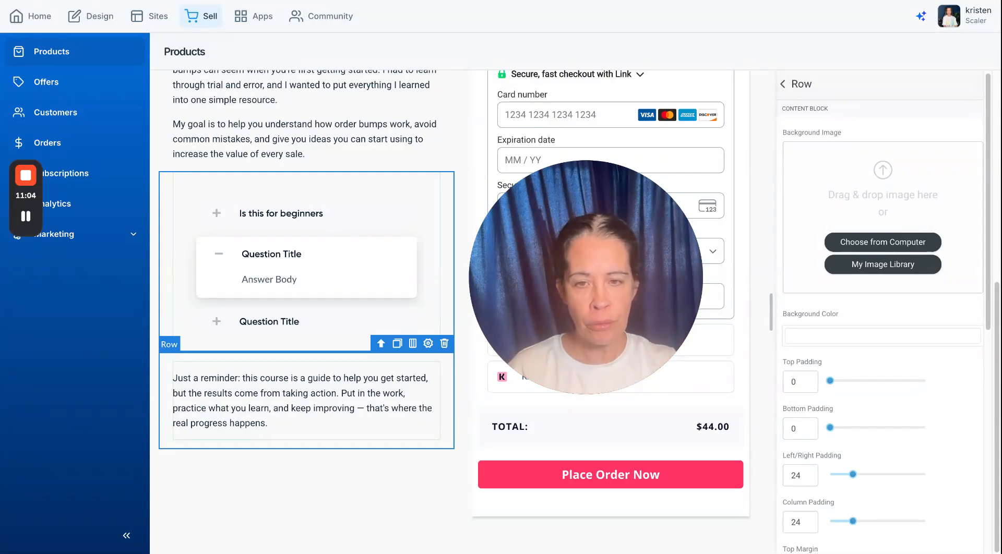
click(424, 345)
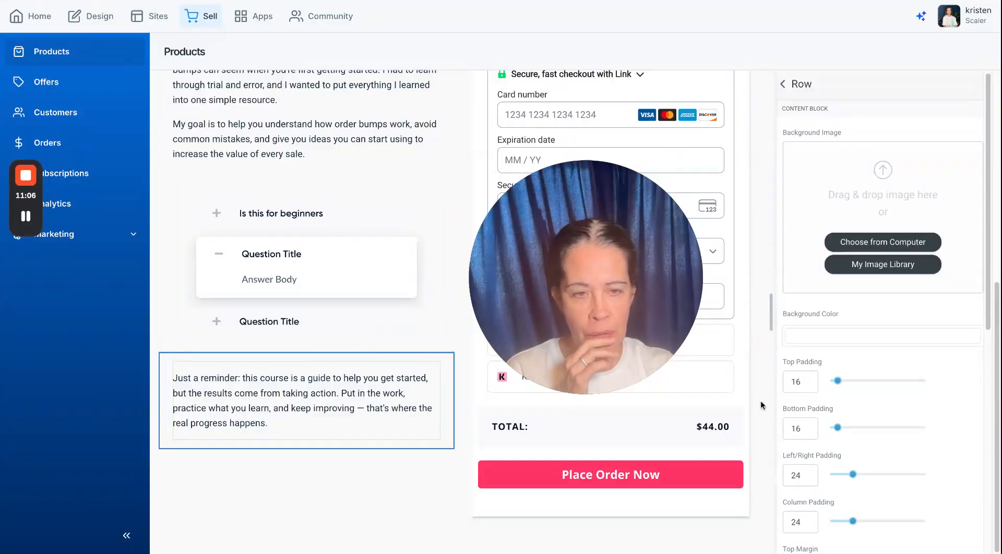
drag(838, 381, 829, 381)
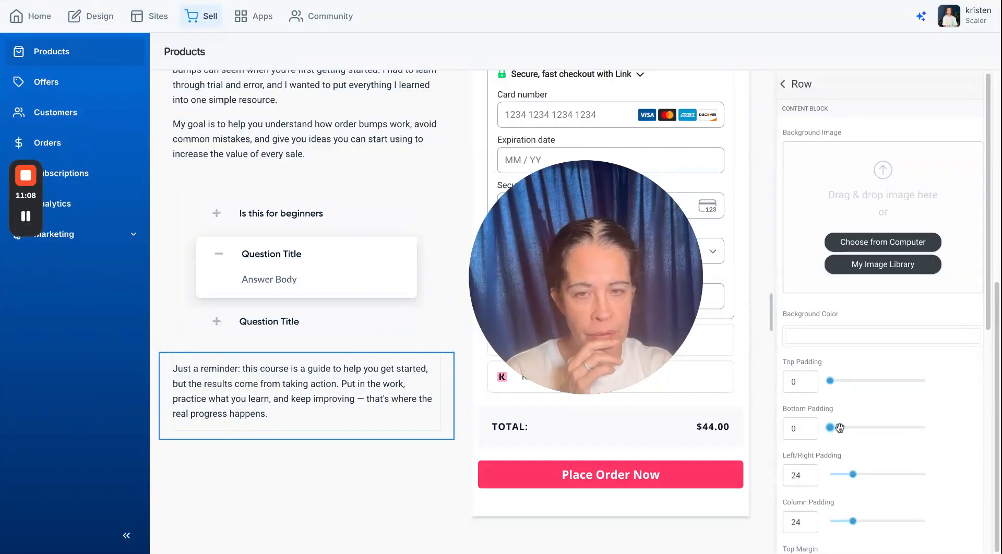
scroll(850, 429, down, 5)
Return to the content blocks and add a Divider between the headline and the course image
scroll(434, 435, up, 6)
scroll(423, 438, up, 3)
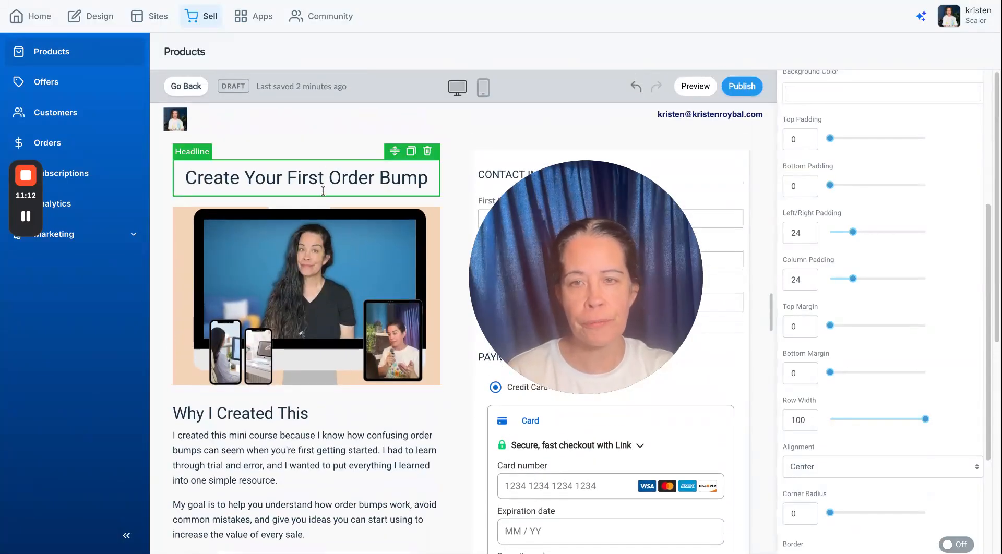
scroll(292, 375, down, 2)
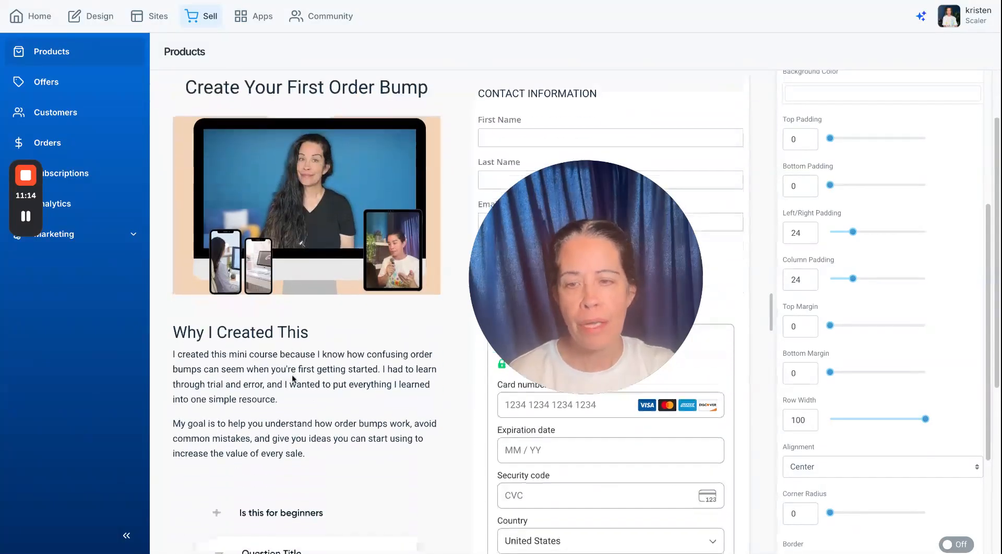
scroll(226, 486, up, 2)
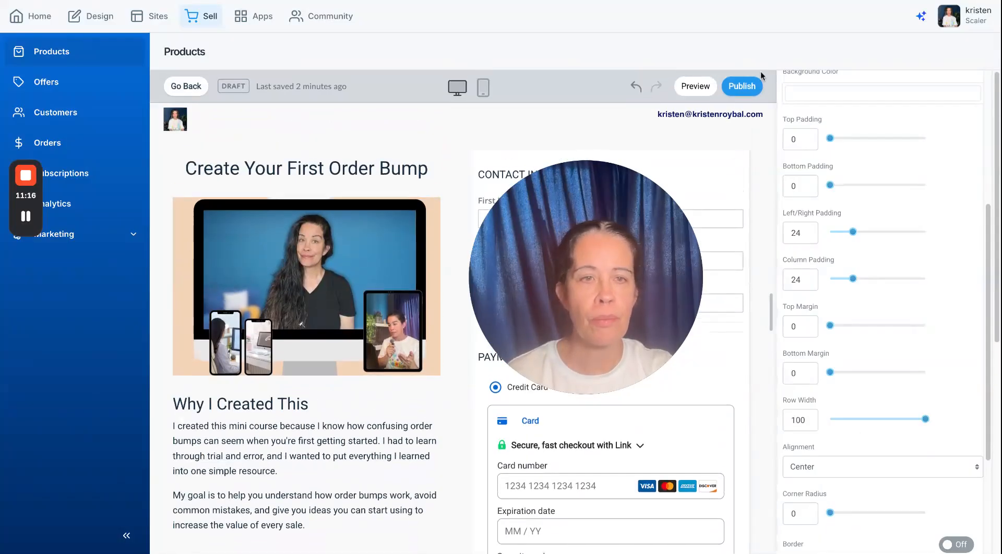
click(762, 141)
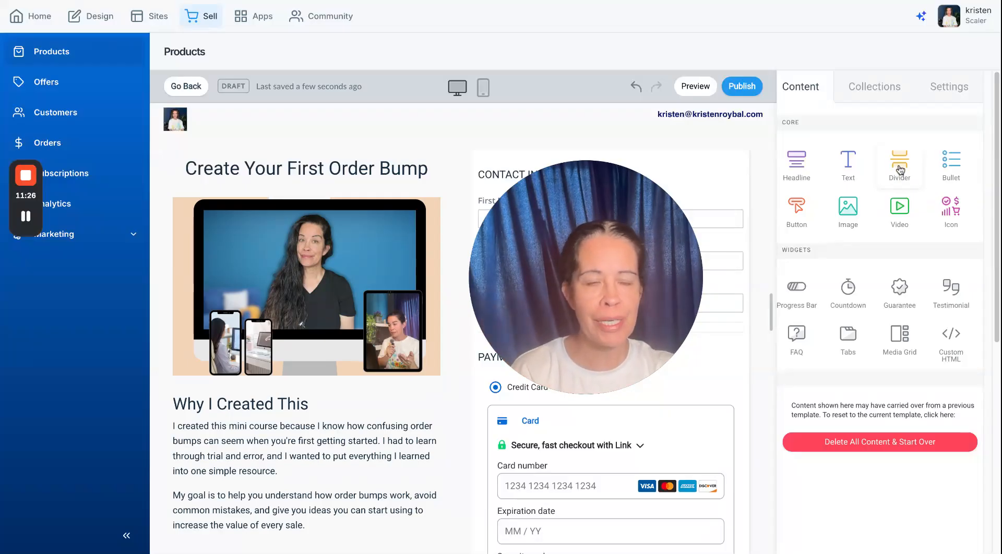
mouse_move(901, 166)
mouse_down()
mouse_move(307, 197)
mouse_move(287, 211)
mouse_up()
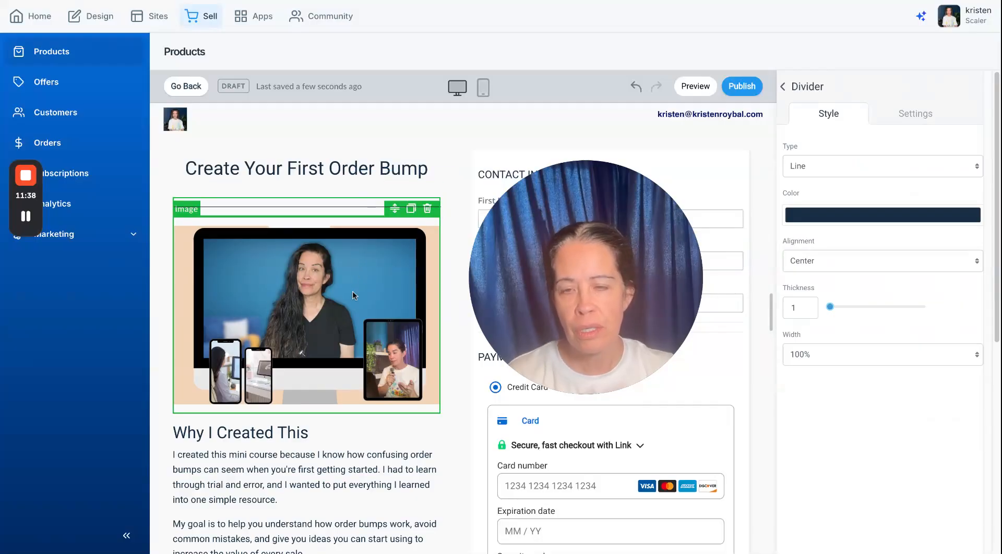
Add a second Divider between the course image and the "Why I Created This" text
scroll(352, 291, down, 2)
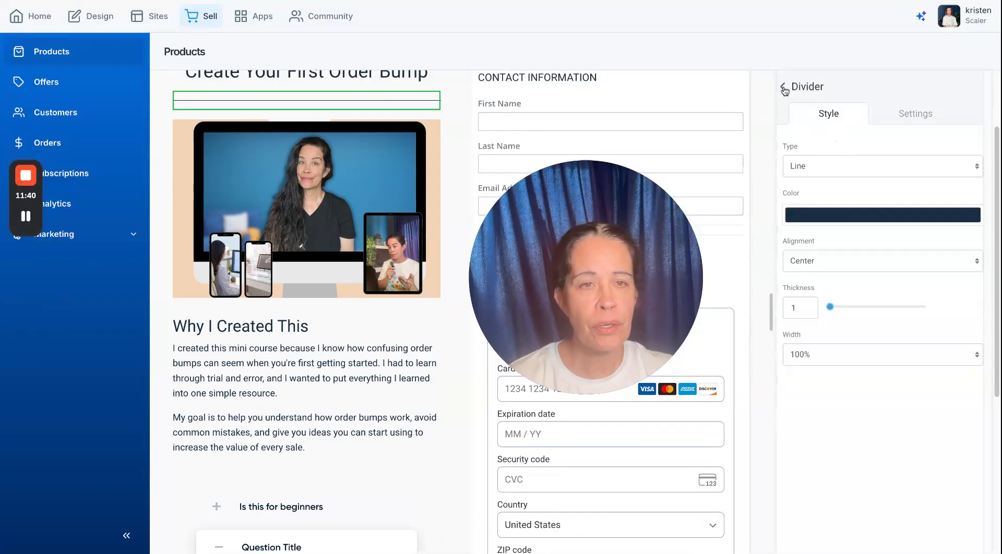
click(783, 87)
drag(903, 173, 309, 330)
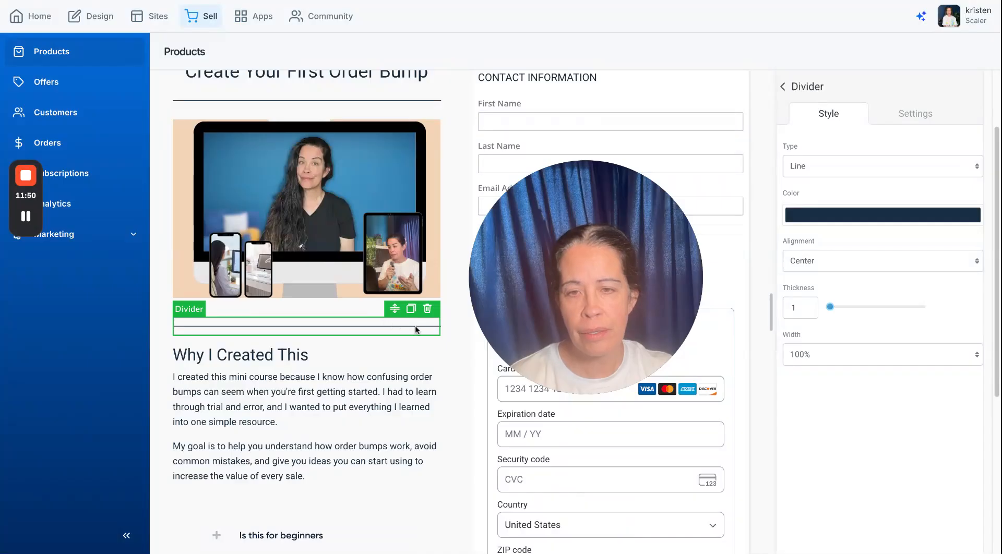
Add another Divider between the FAQ and the "Just a reminder" paragraph, and return to the content blocks
scroll(347, 407, down, 2)
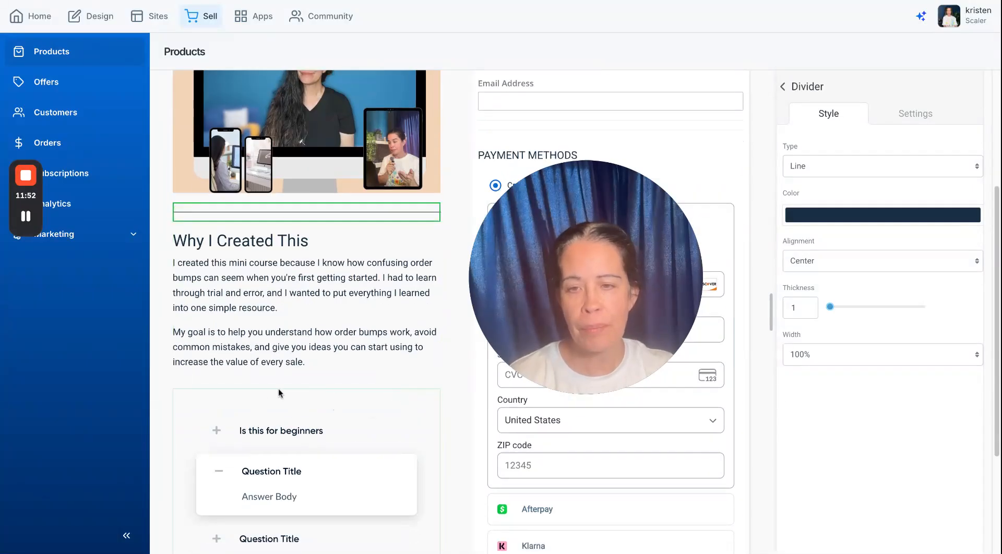
click(784, 88)
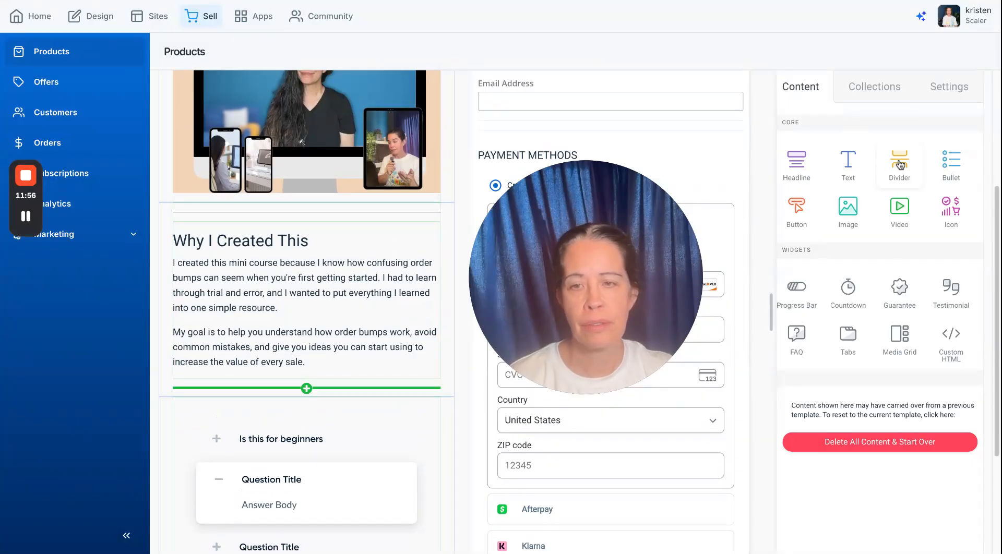
drag(899, 165, 306, 417)
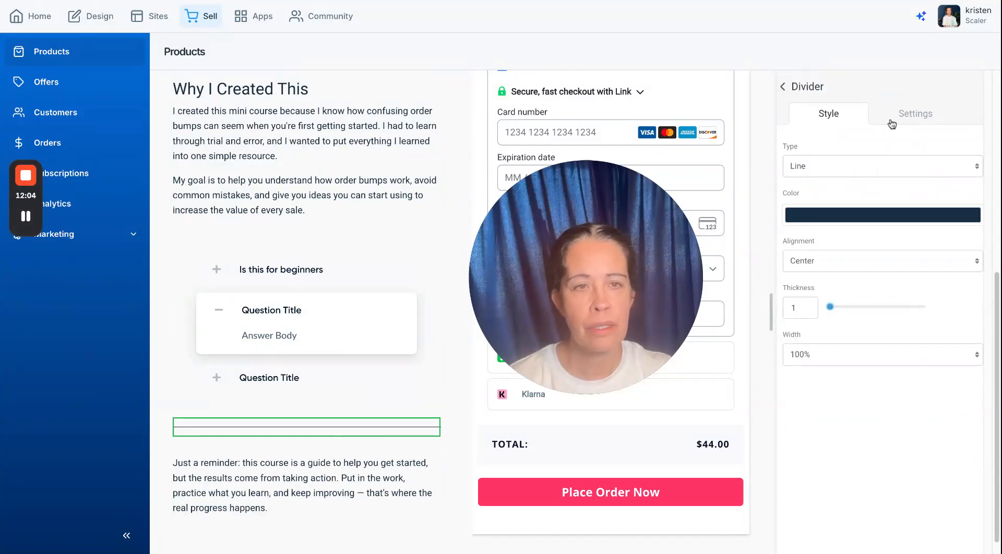
click(785, 87)
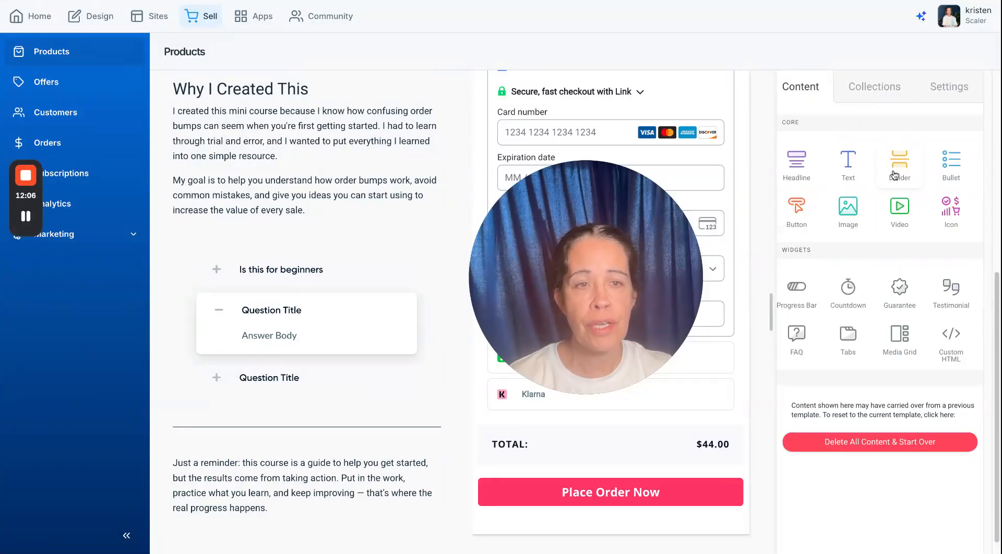
Add a Divider between the "Why I Created This" text and the FAQ, and return to the content blocks
drag(901, 167, 306, 239)
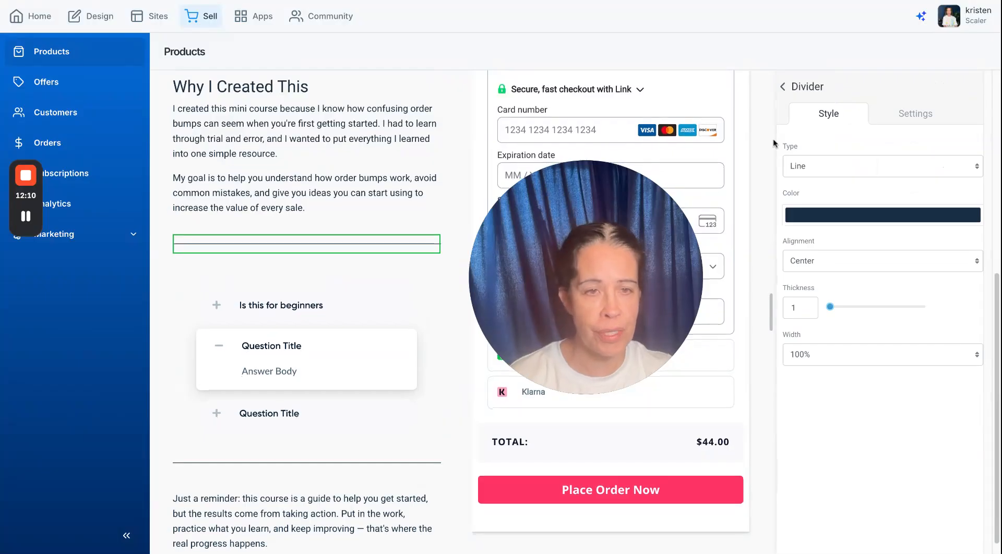
click(783, 87)
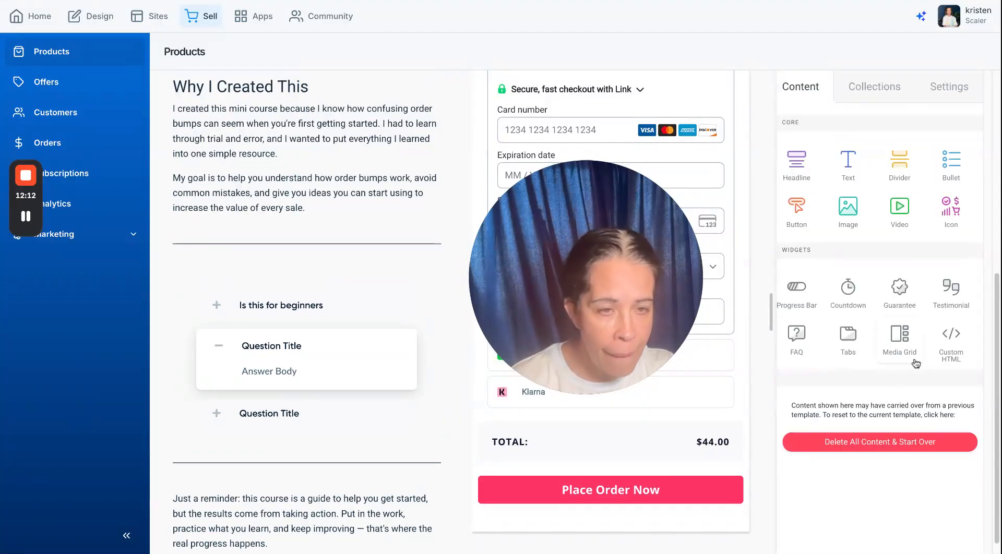
Add a Guarantee badge below the "Just a reminder" paragraph, review the badge styles, keep the "Satisfaction 100% Guarantee!" ribbon, and return to the content blocks
click(902, 298)
scroll(890, 294, down, 5)
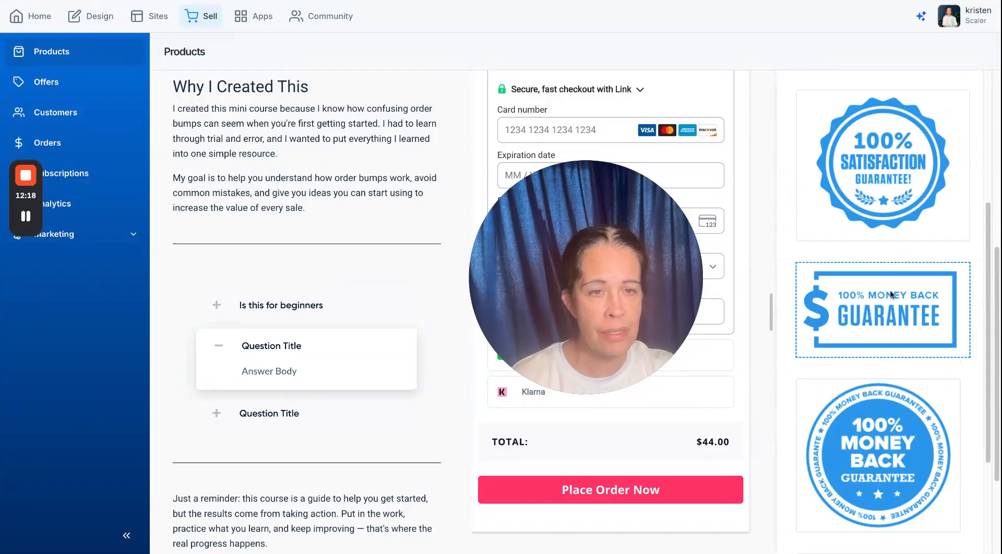
scroll(890, 294, down, 3)
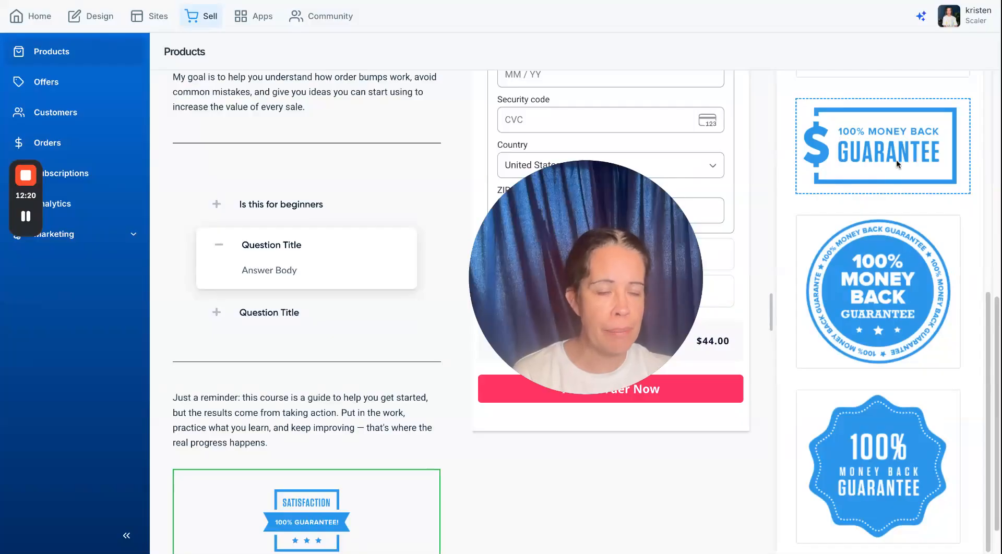
scroll(917, 346, up, 8)
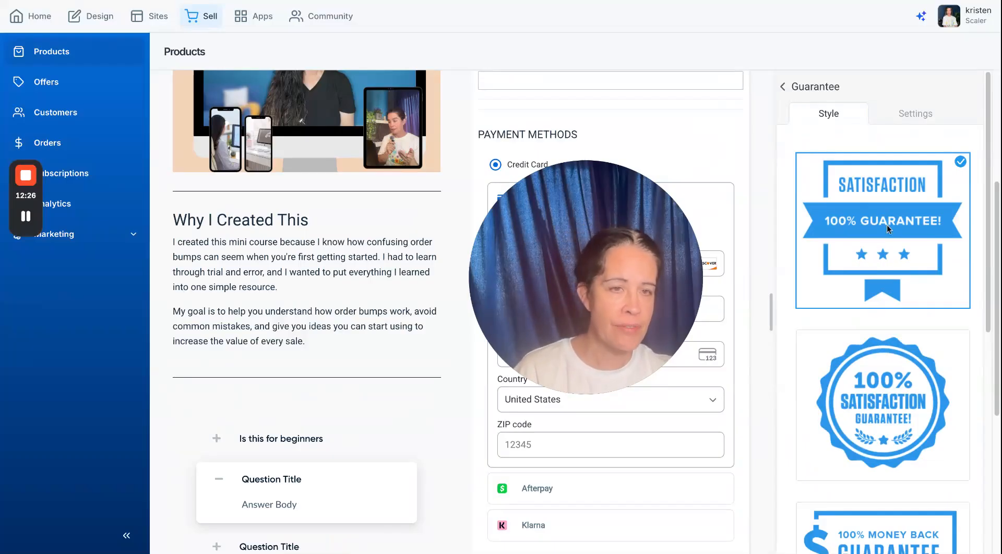
click(783, 87)
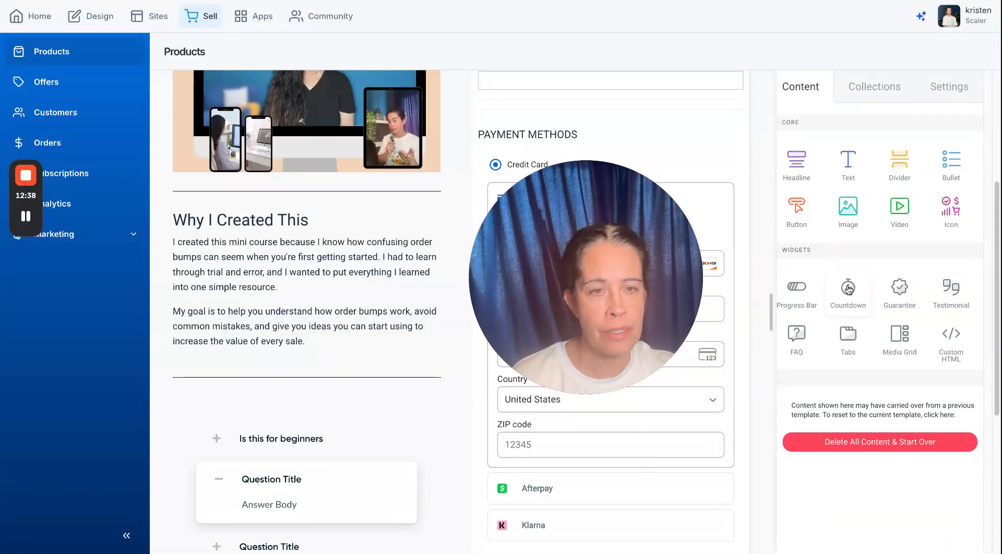
drag(849, 296, 851, 298)
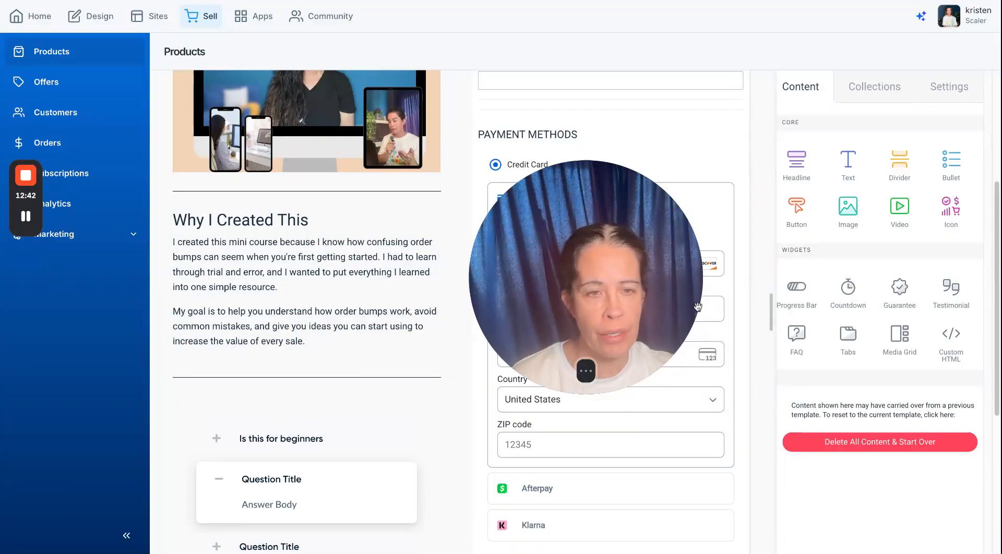
drag(799, 294, 814, 305)
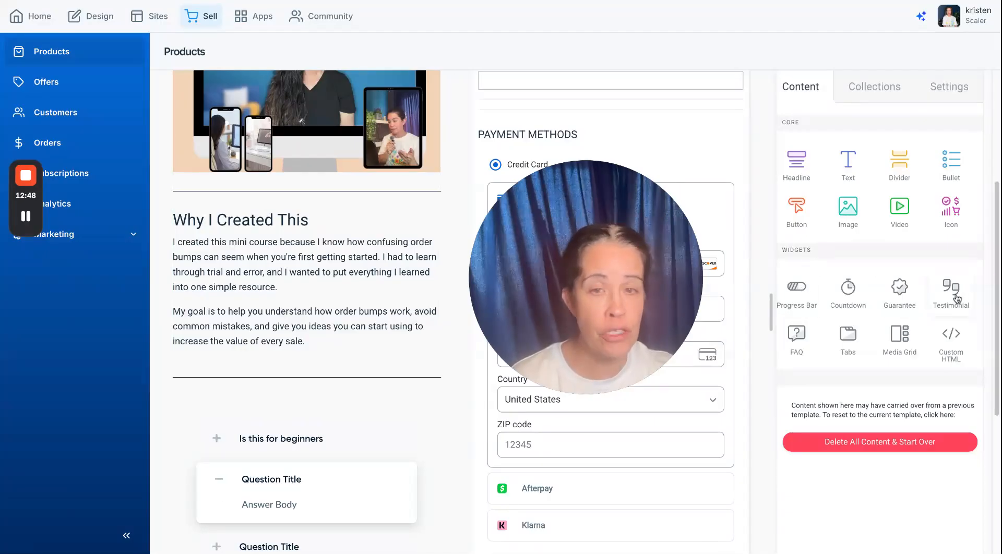
Set the top and bottom padding of the divider row between the FAQ and the "Just a reminder" text to 0
scroll(393, 432, down, 2)
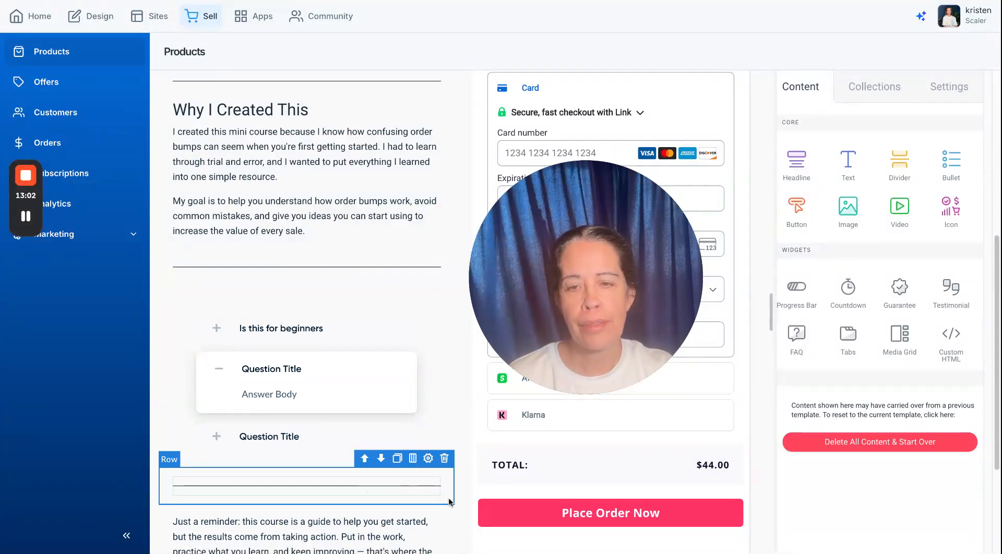
click(428, 459)
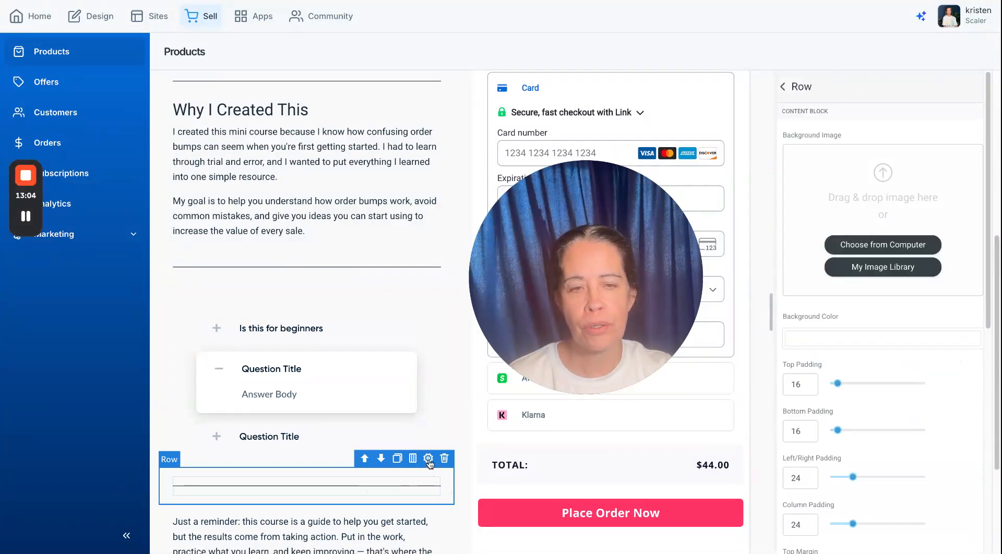
drag(835, 385, 823, 392)
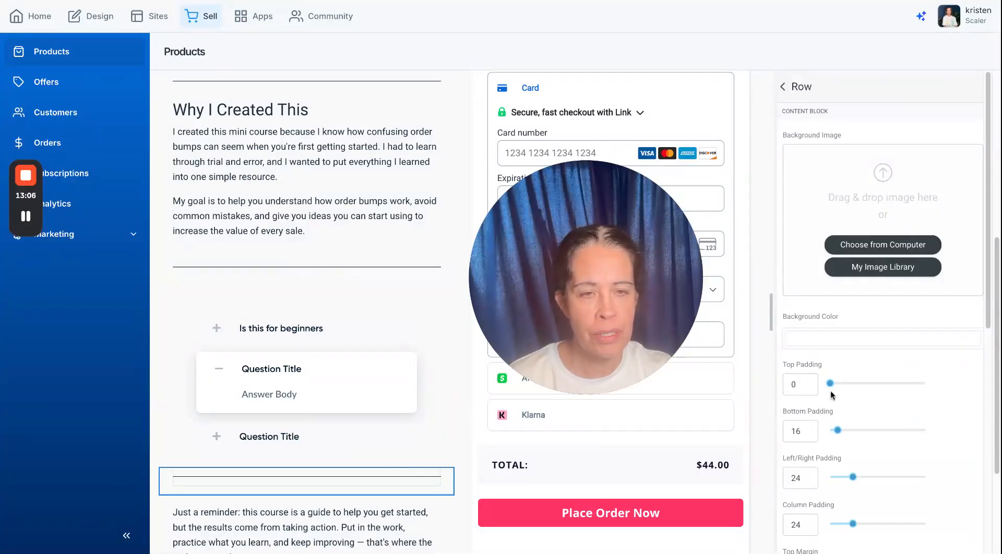
drag(843, 433, 825, 433)
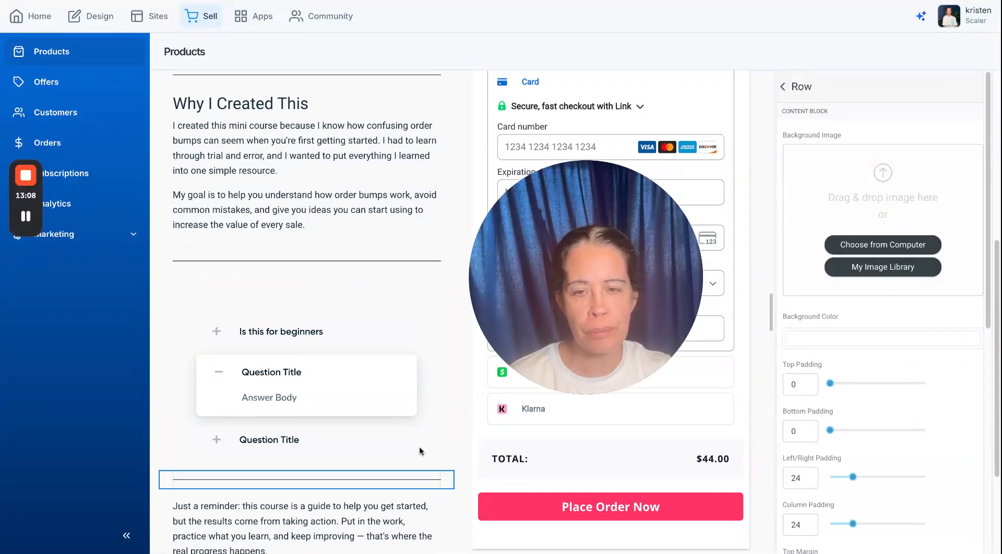
Set the top and bottom padding of the divider row above the FAQ to 0
mouse_move(399, 242)
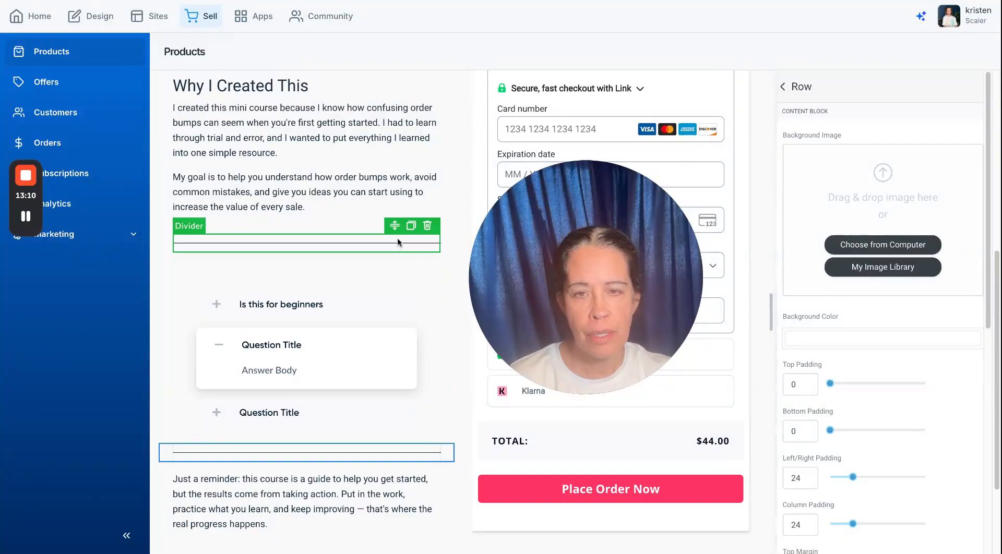
click(436, 228)
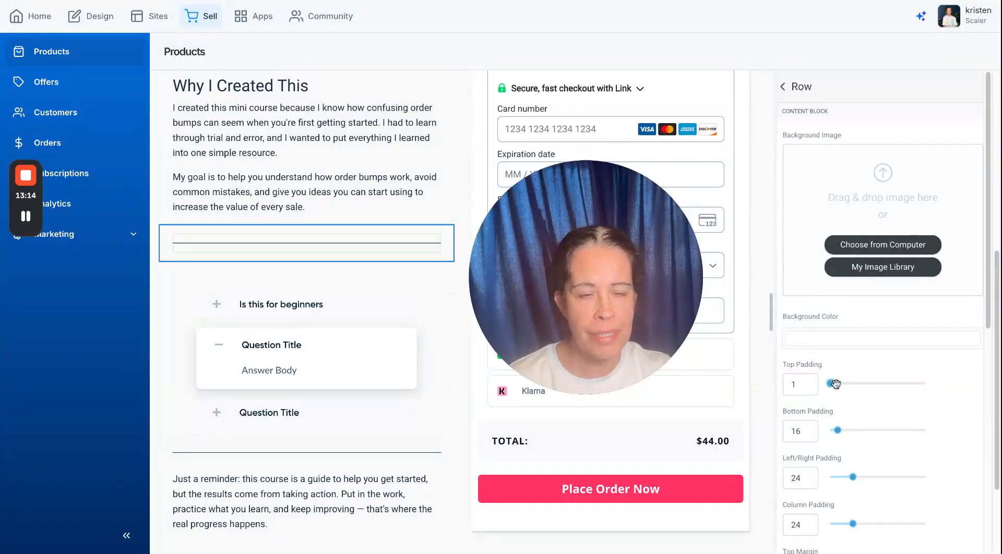
drag(835, 384, 829, 384)
drag(837, 430, 829, 430)
Set the top and bottom padding of the guarantee badge row to 0
scroll(392, 452, down, 2)
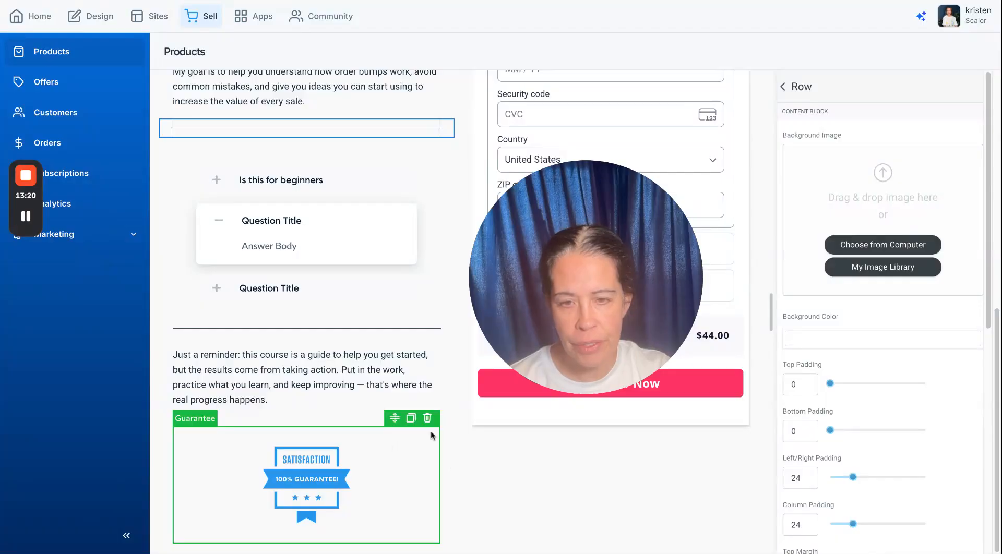
click(427, 409)
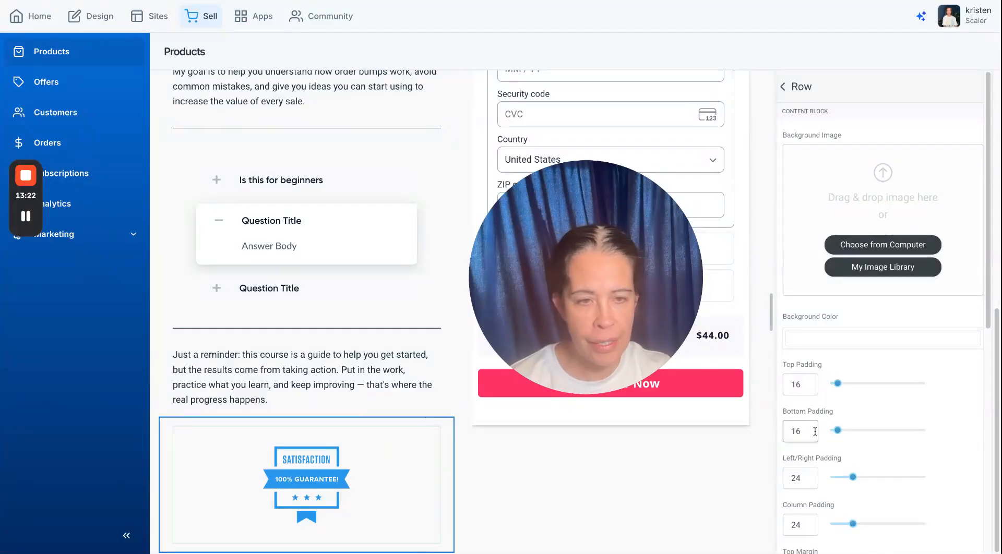
drag(837, 383, 809, 386)
drag(838, 430, 828, 431)
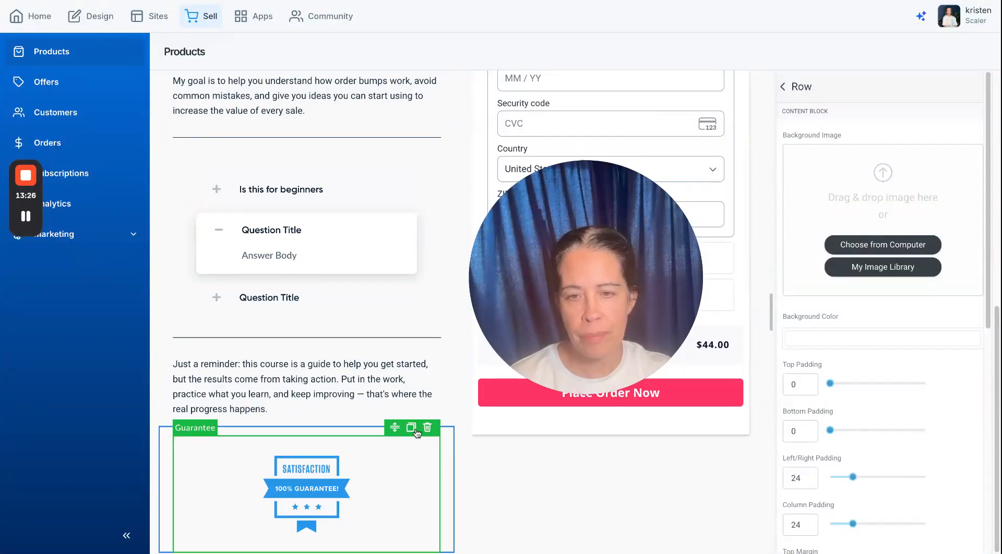
Try splitting the guarantee badge row into two equal columns
mouse_move(446, 440)
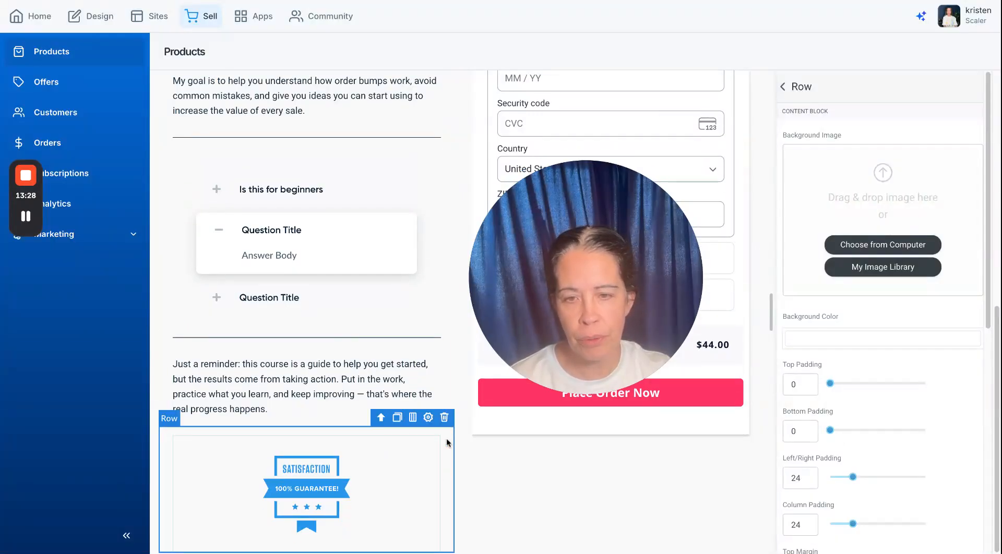
click(413, 418)
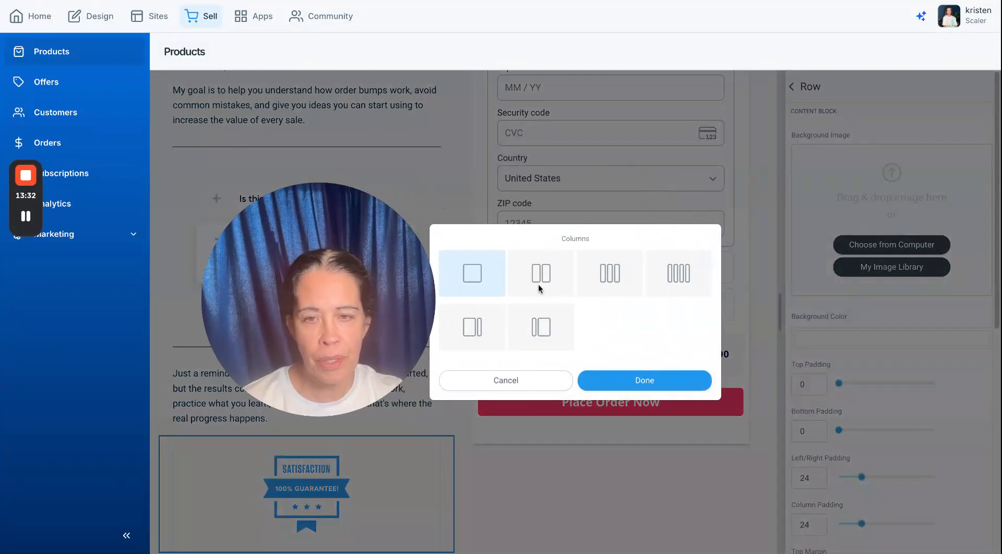
click(543, 284)
click(644, 374)
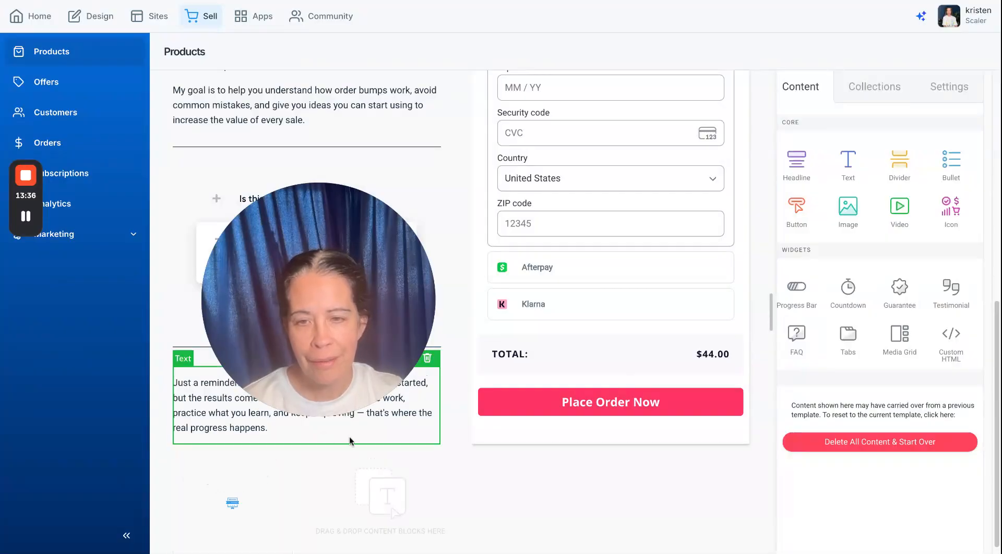
Try a layout with a narrow first column and a wide second column for the guarantee badge row
click(412, 427)
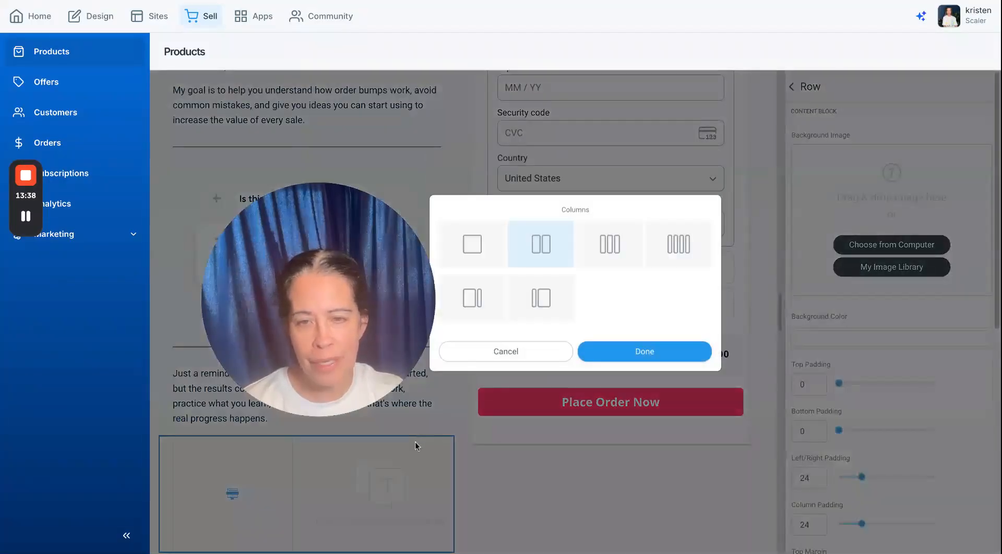
click(541, 327)
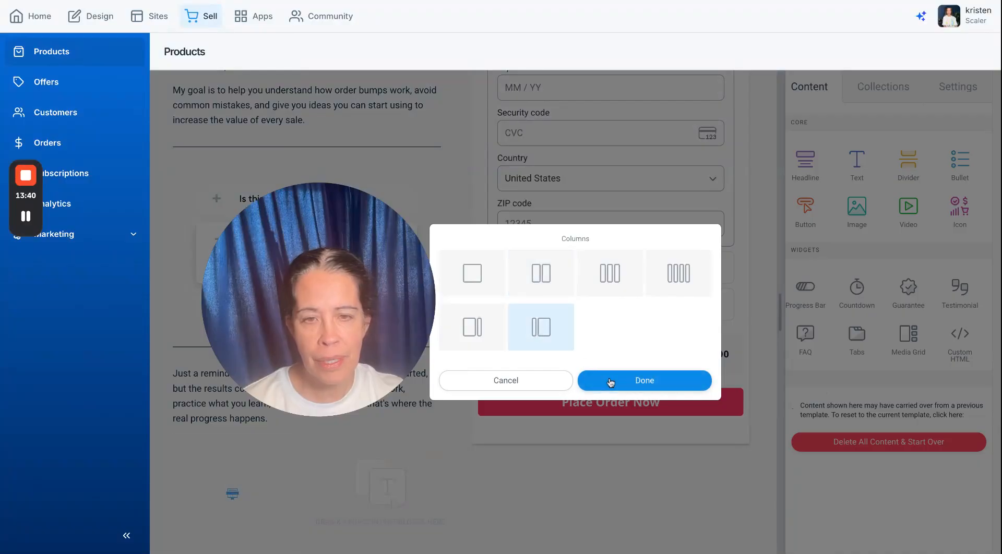
click(609, 379)
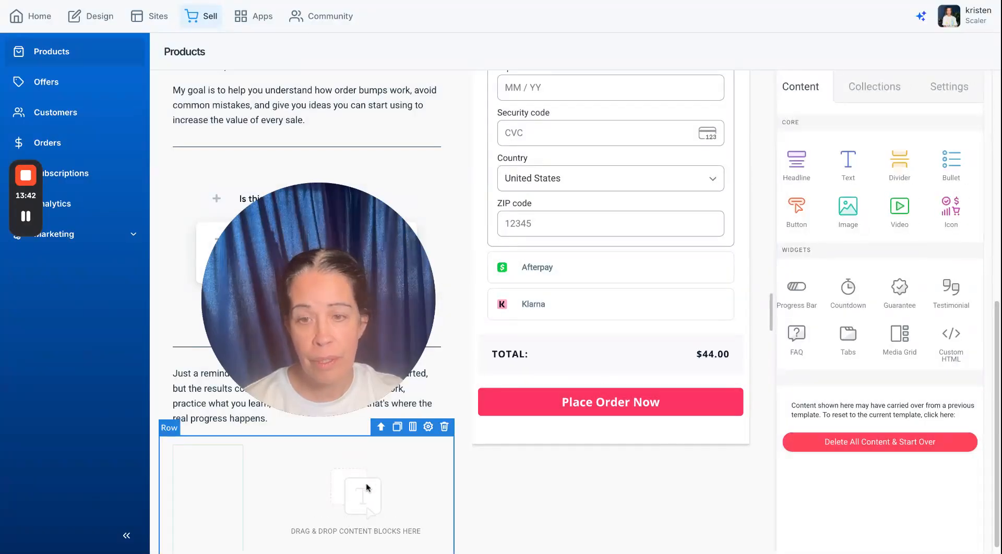
Set the guarantee badge row back to a single-column layout
click(412, 427)
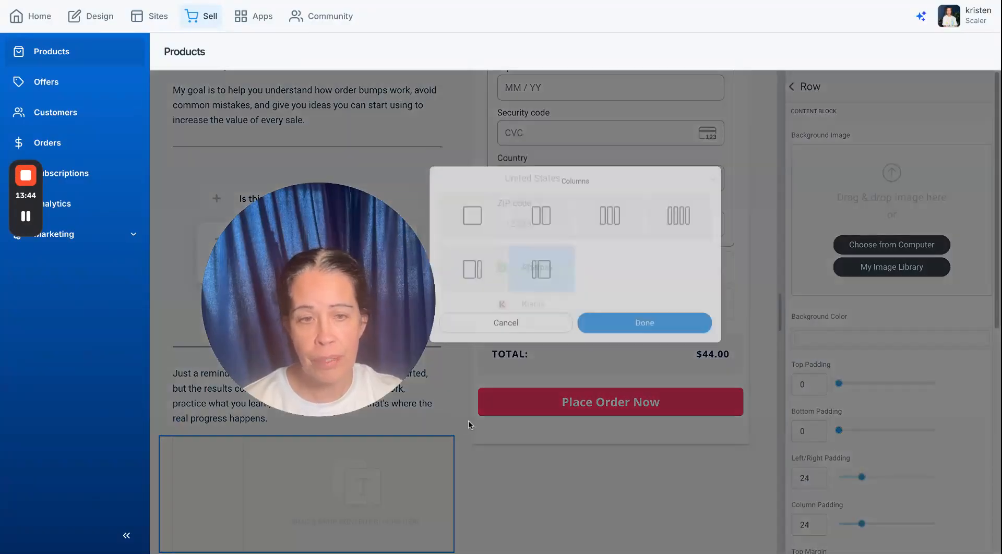
click(475, 277)
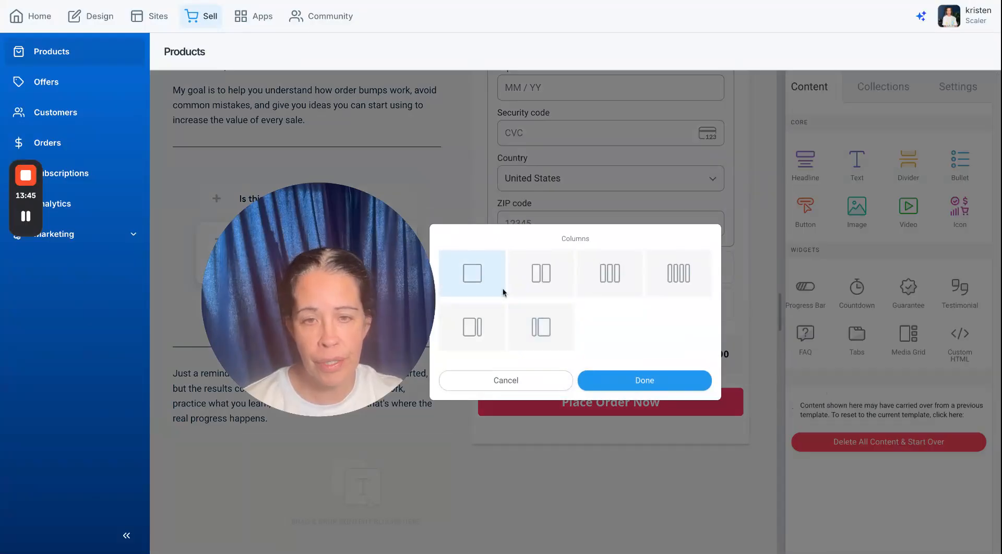
click(643, 383)
scroll(419, 433, down, 1)
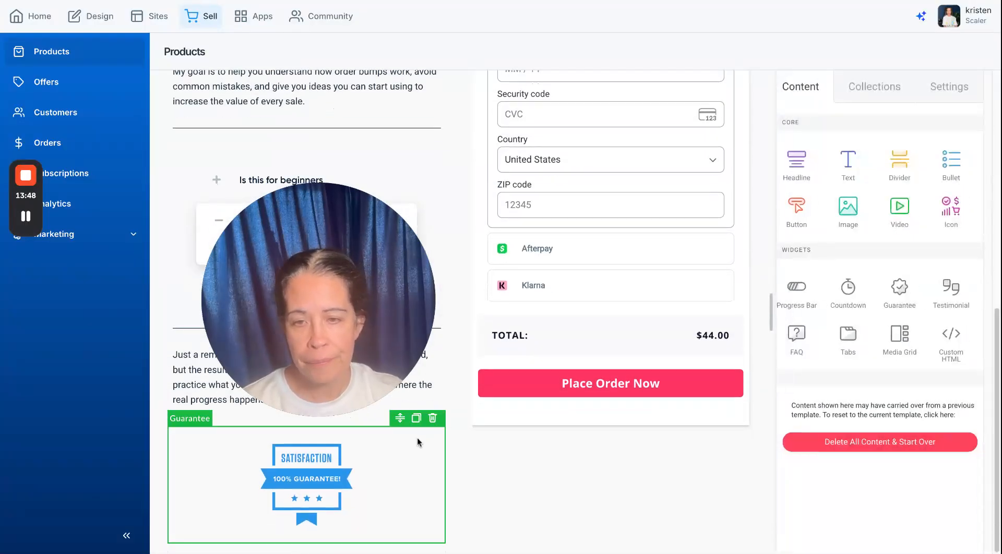
Examine the settings of the "Create Your First Order Bump" headline and the padding and margin options of its row
scroll(393, 300, up, 9)
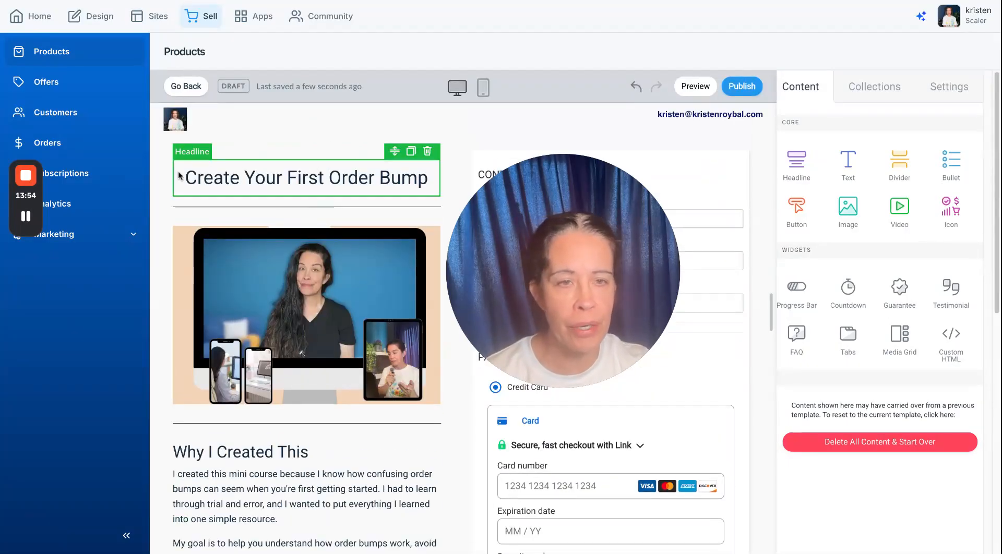
click(435, 176)
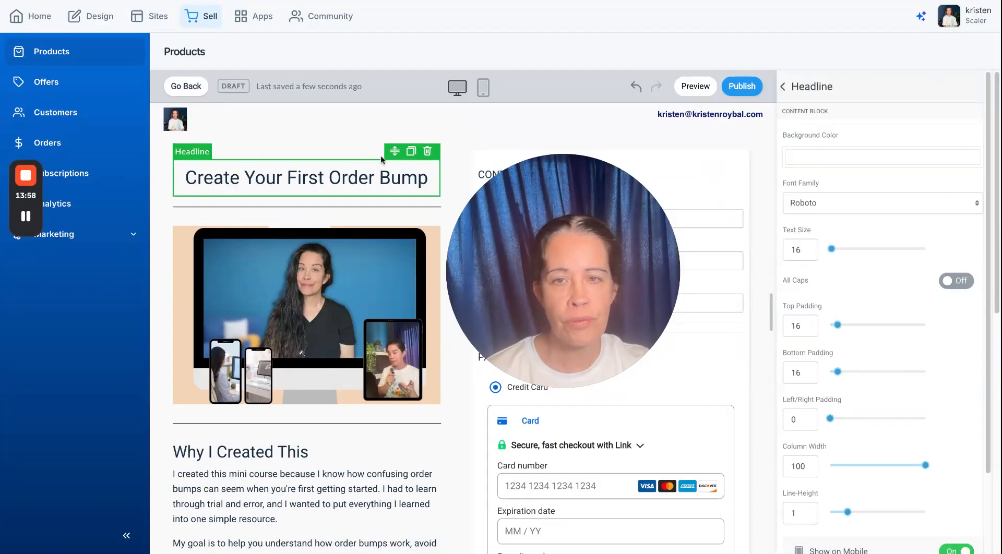
click(429, 141)
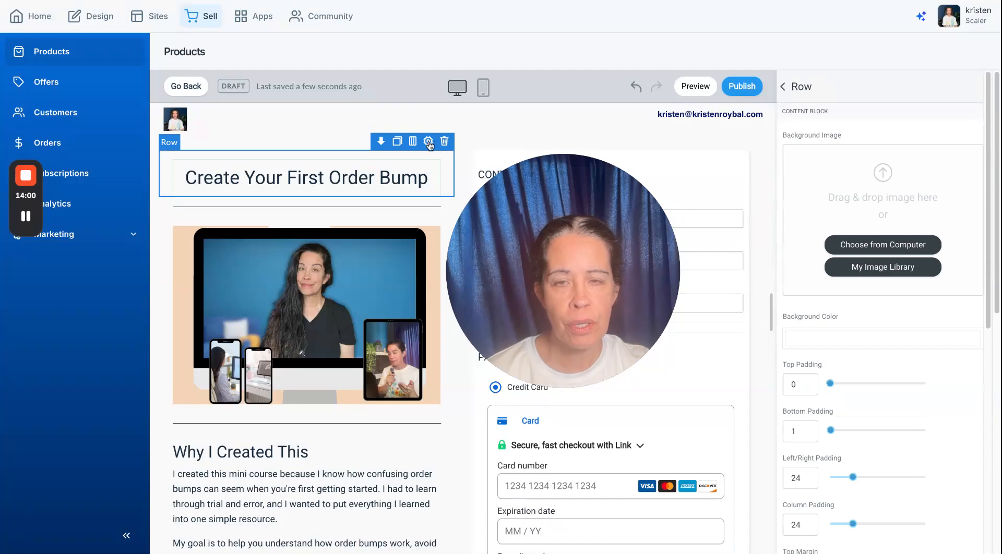
scroll(861, 287, down, 8)
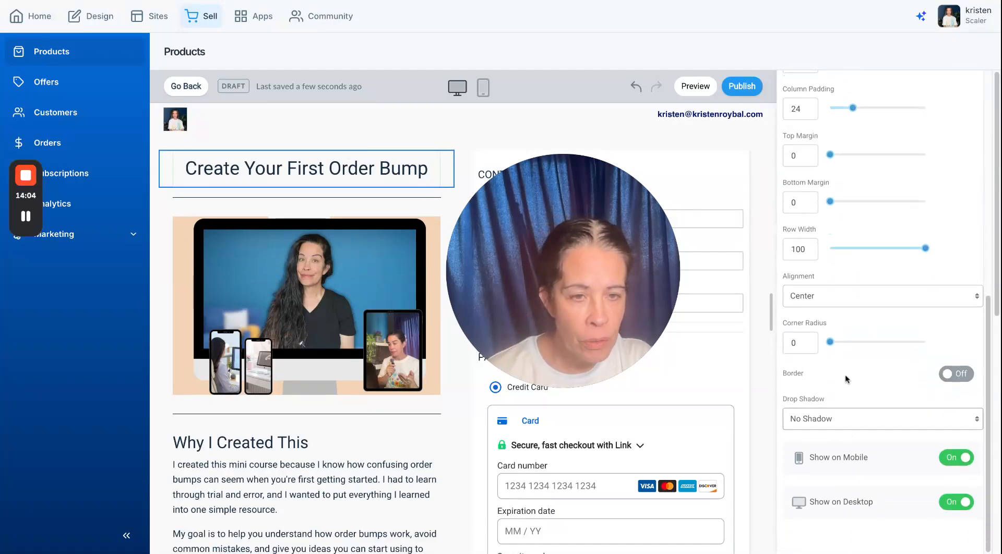
scroll(844, 389, up, 8)
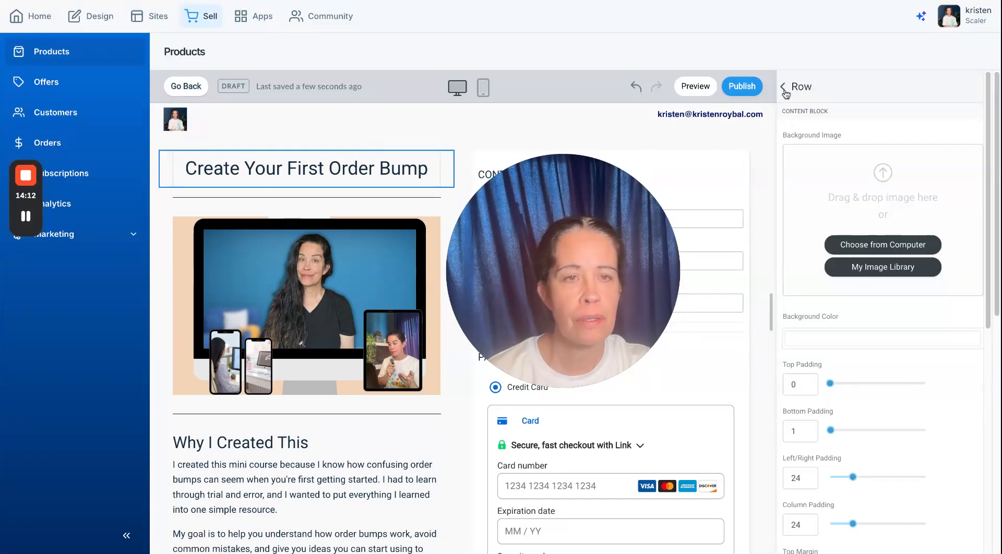
Check the page-wide Page Style settings for logo, footer color and background color
click(784, 89)
click(948, 89)
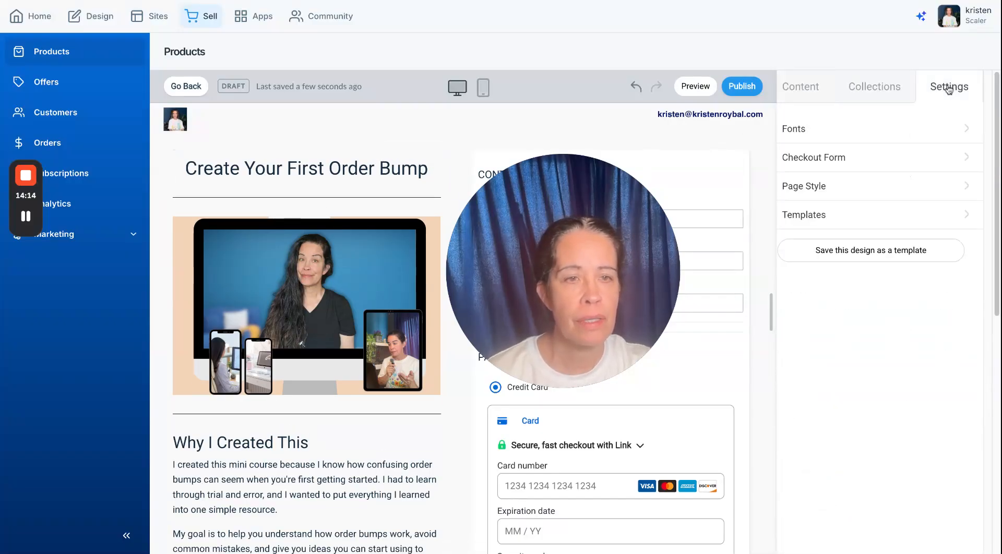
click(813, 186)
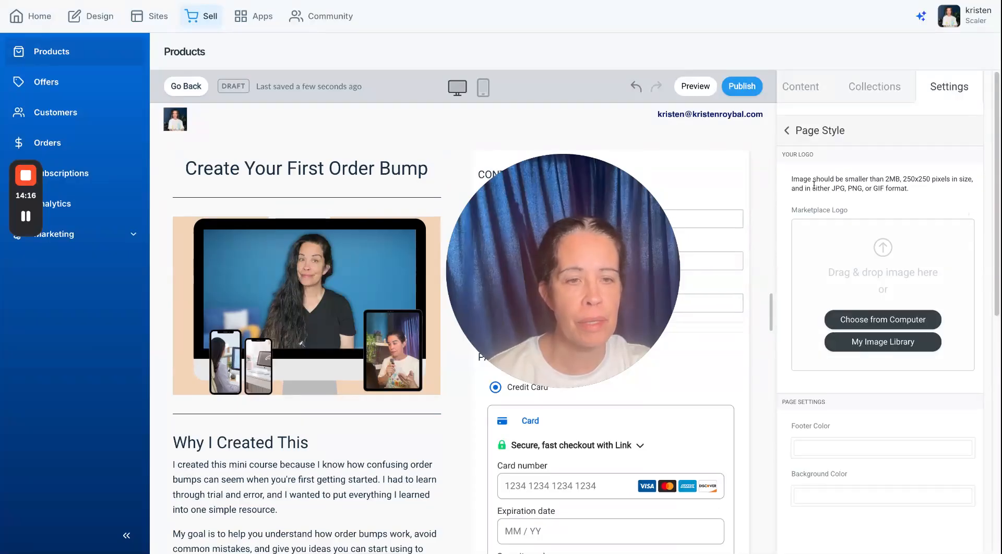
Review the background, padding, width, border and shadow options of the row holding the "Create Your First Order Bump" headline
scroll(750, 388, down, 3)
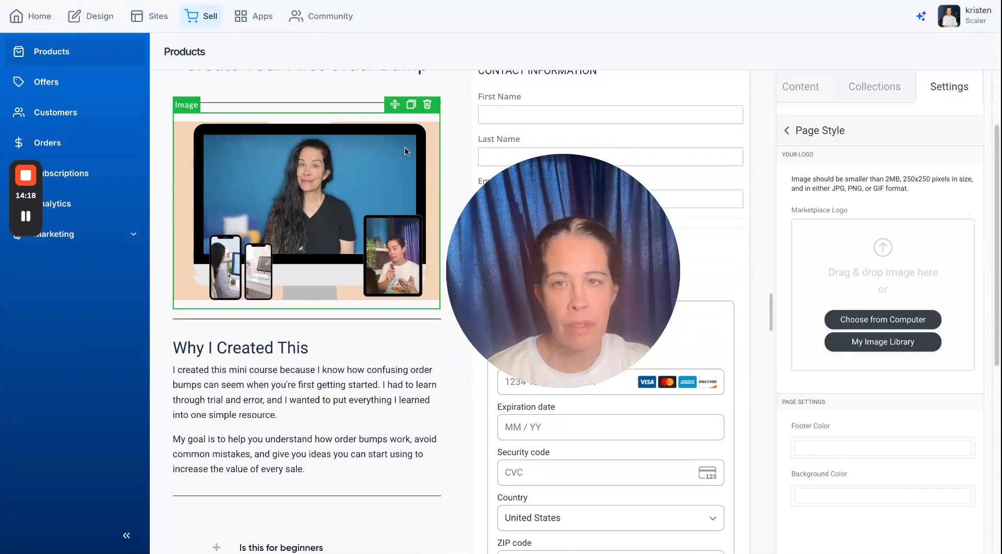
scroll(377, 149, up, 3)
click(415, 157)
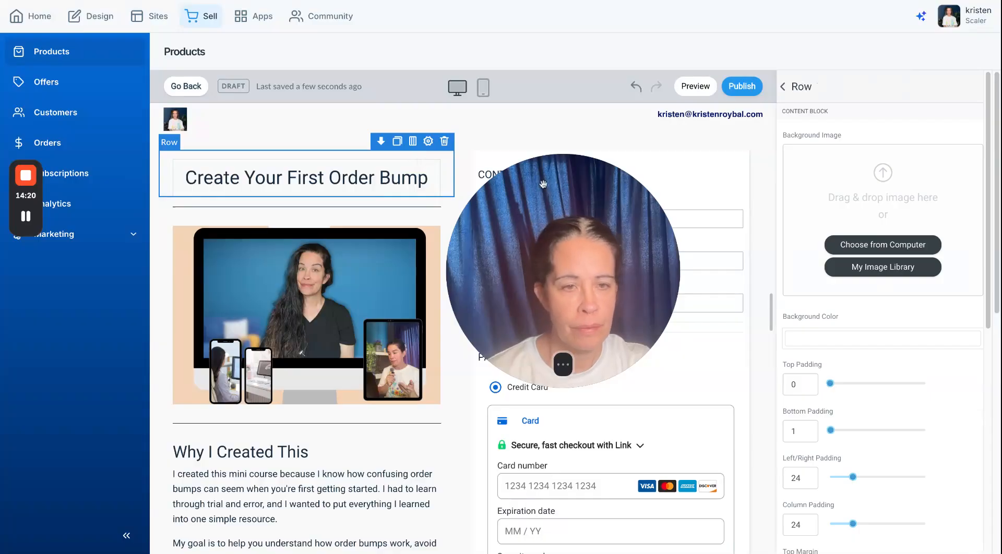
scroll(876, 317, down, 5)
scroll(876, 317, down, 5)
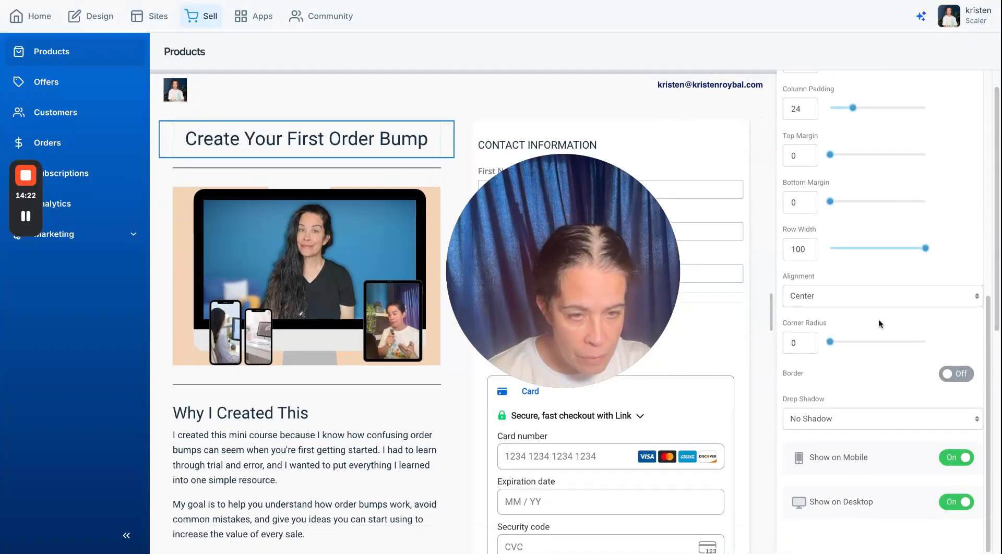
scroll(867, 284, up, 8)
scroll(866, 283, up, 5)
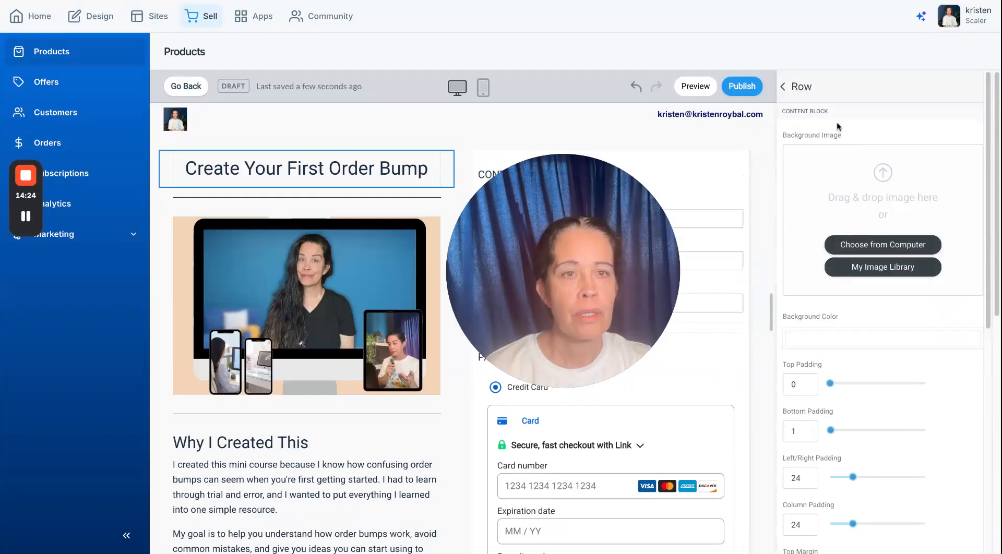
Set the page-wide background color in Page Style to pink DF9B9B
click(783, 86)
click(868, 91)
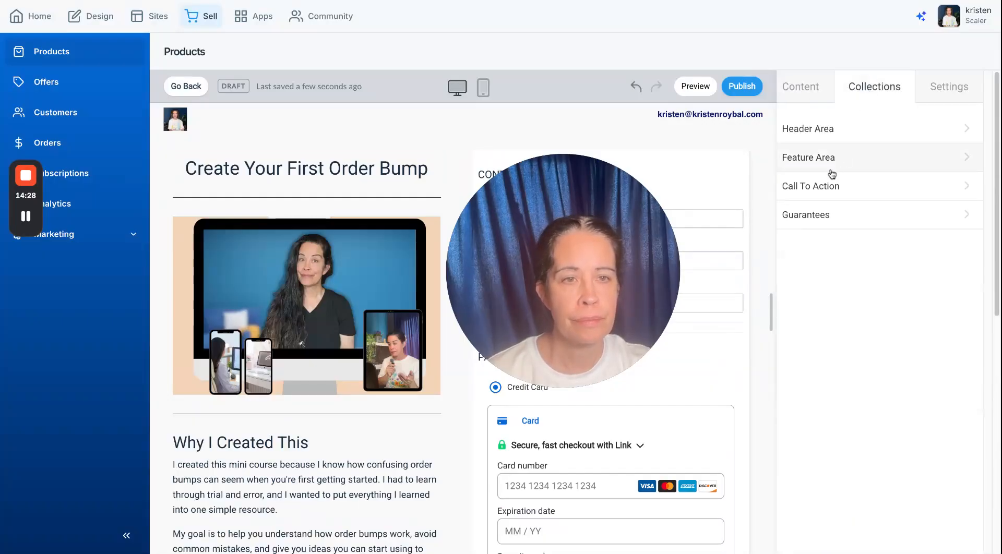
click(946, 93)
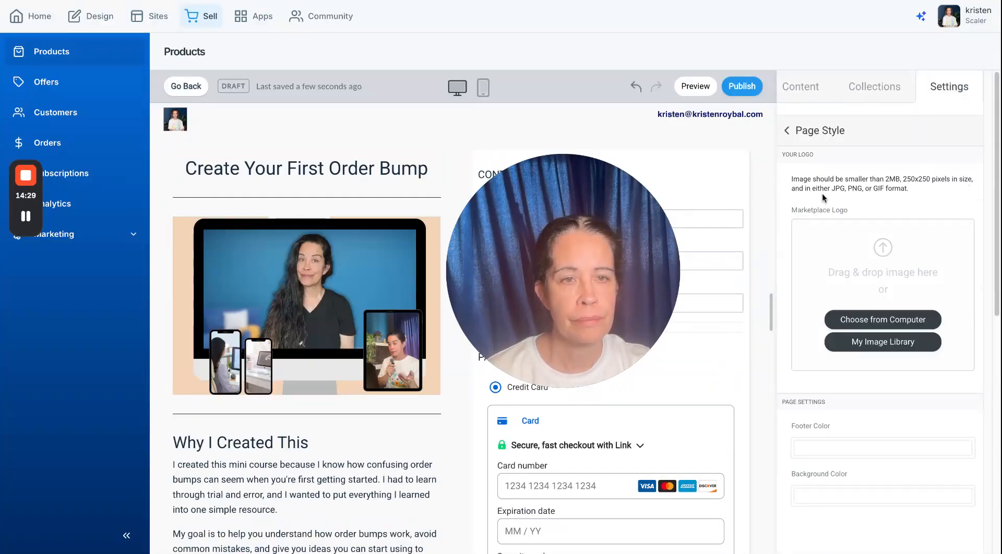
click(823, 98)
click(881, 94)
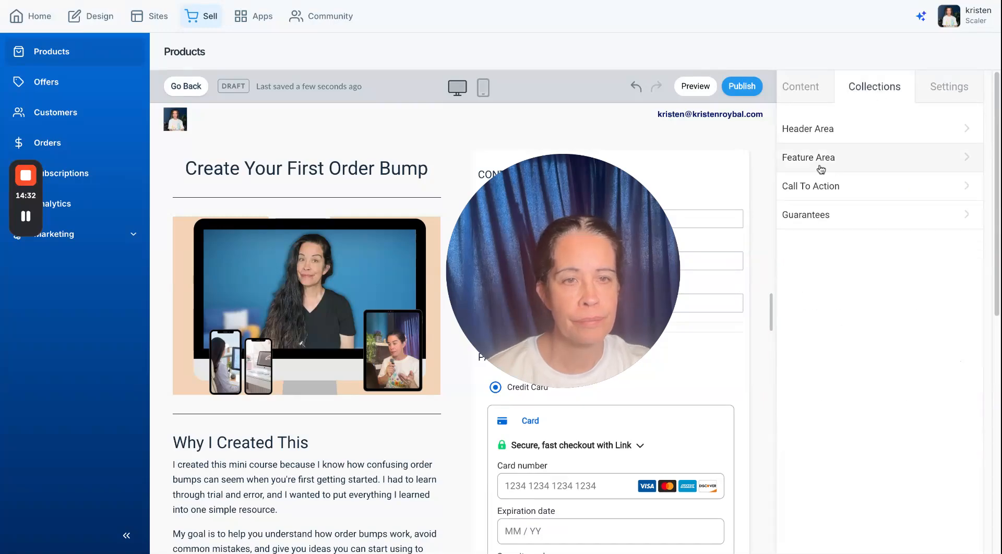
click(939, 91)
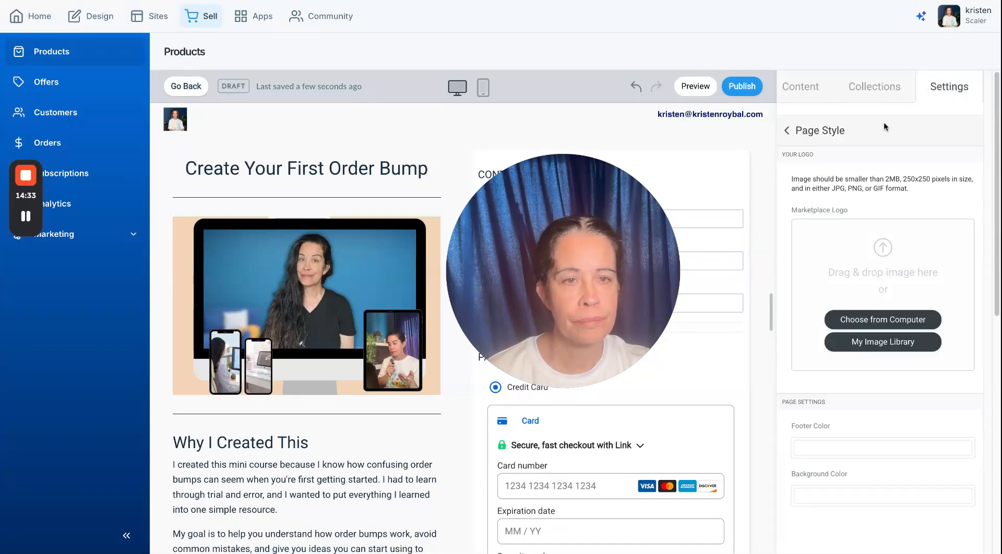
click(796, 128)
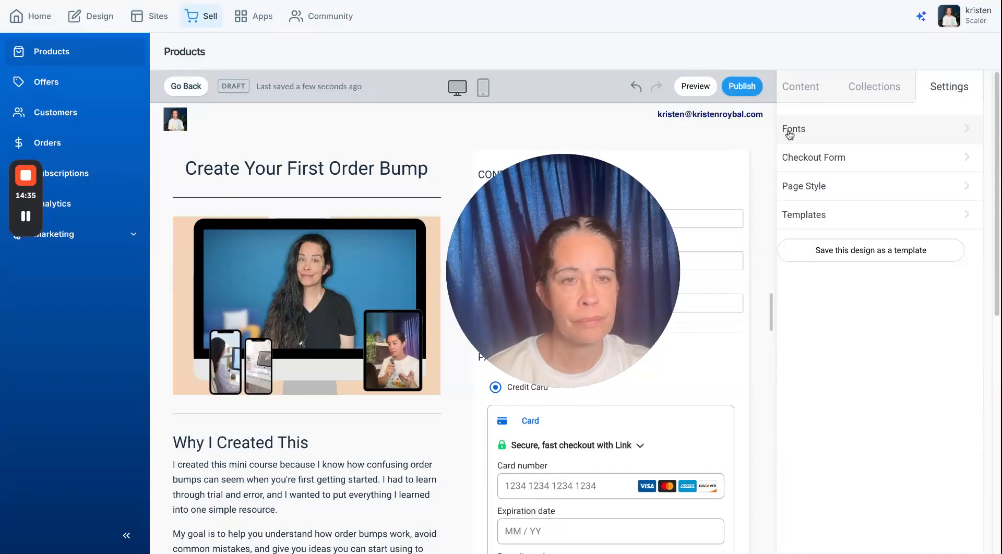
click(824, 190)
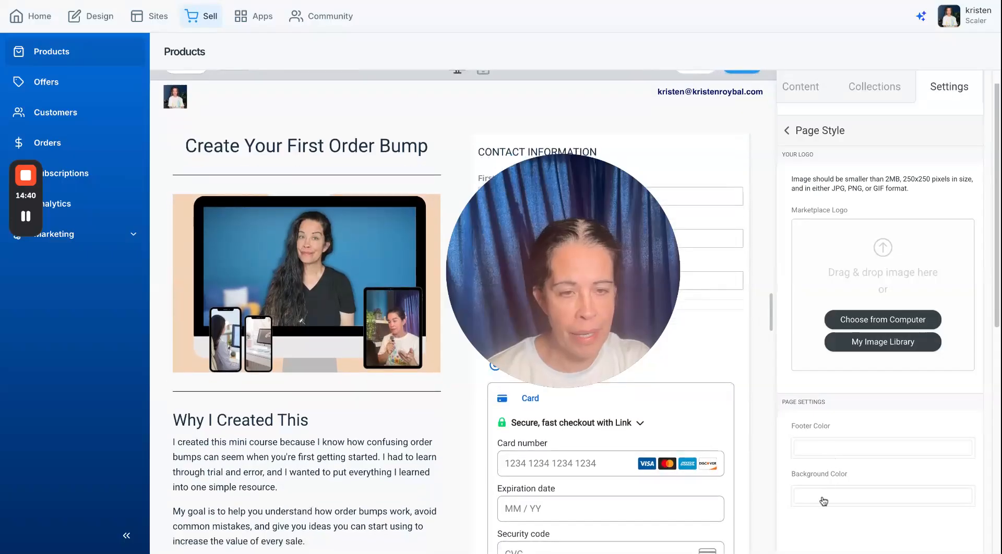
click(821, 497)
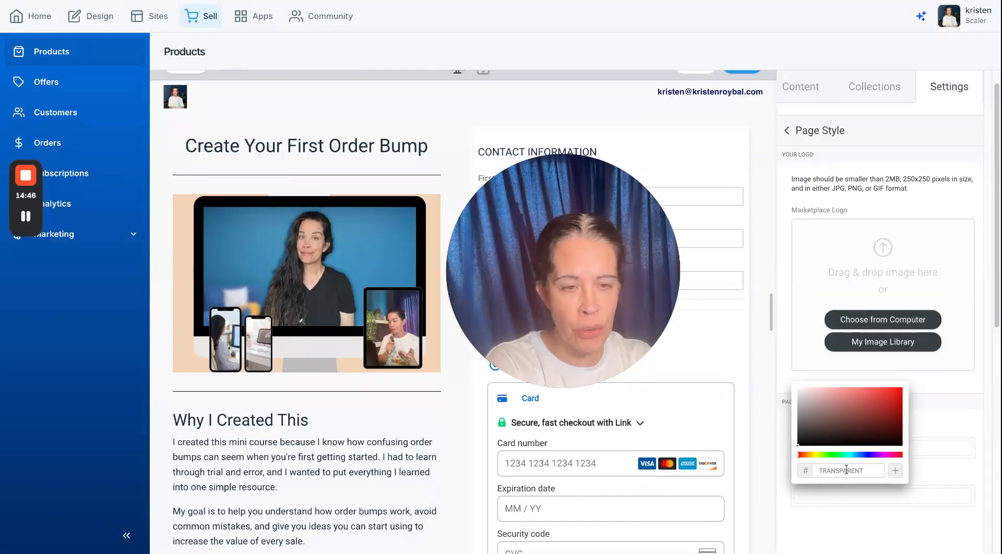
click(830, 395)
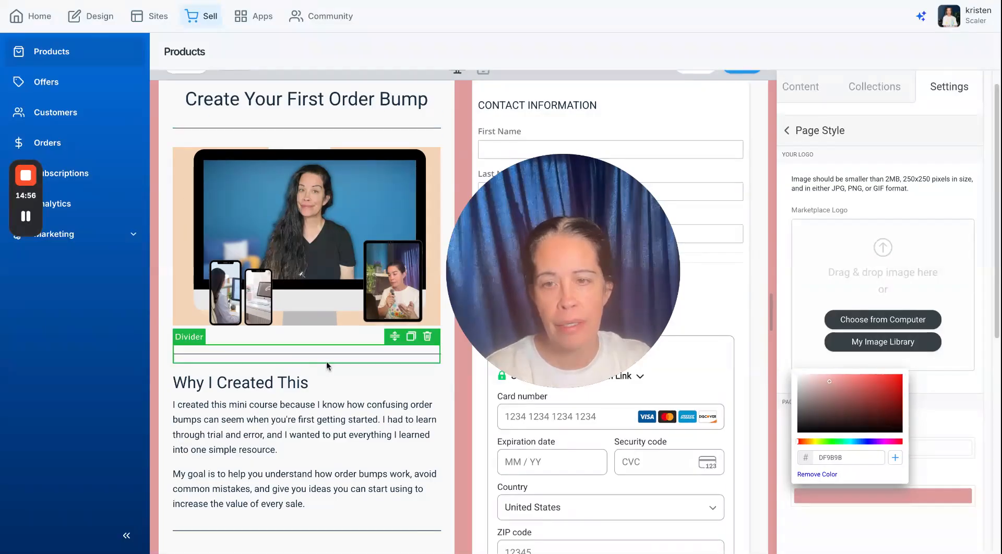
scroll(346, 334, up, 1)
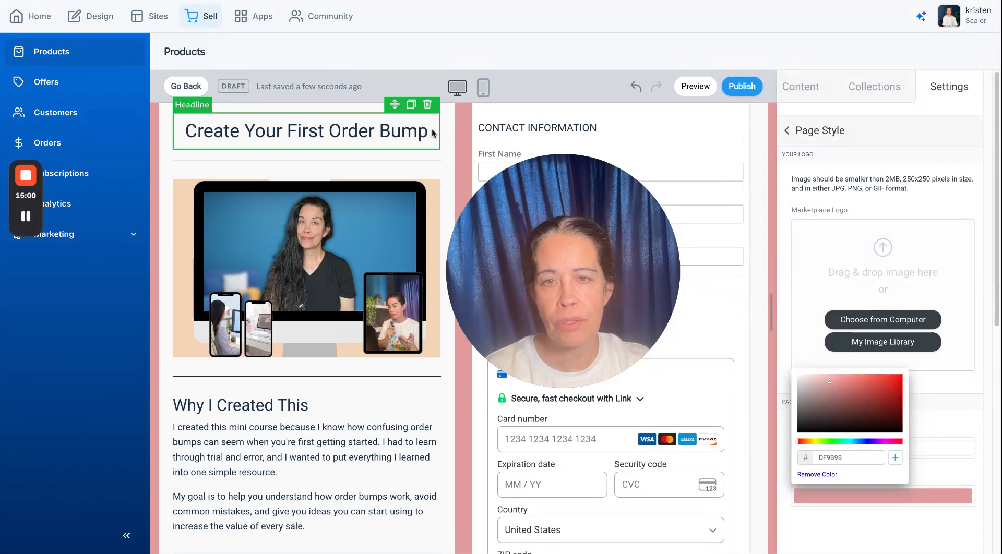
Give the "Create Your First Order Bump" headline a light pink F2CACA background color
click(433, 133)
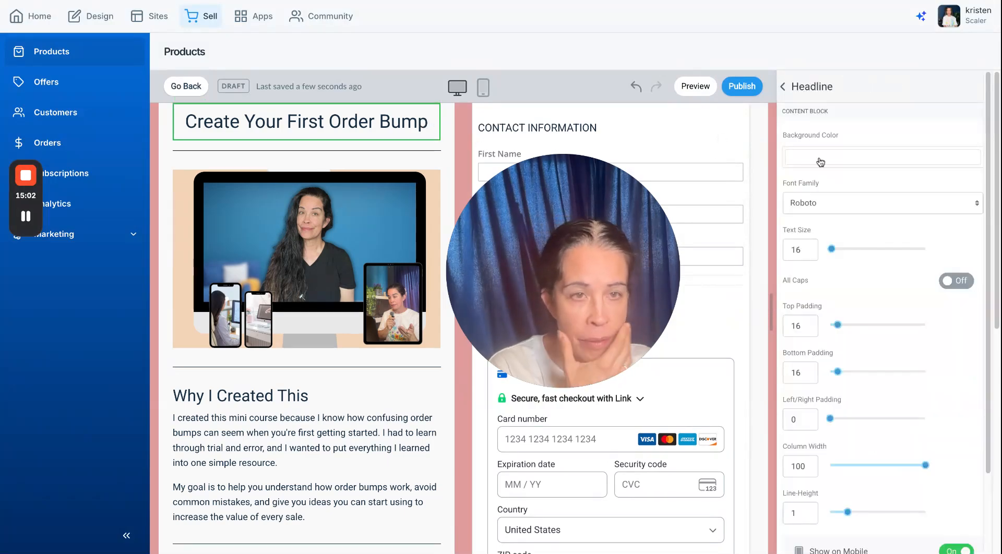
click(818, 161)
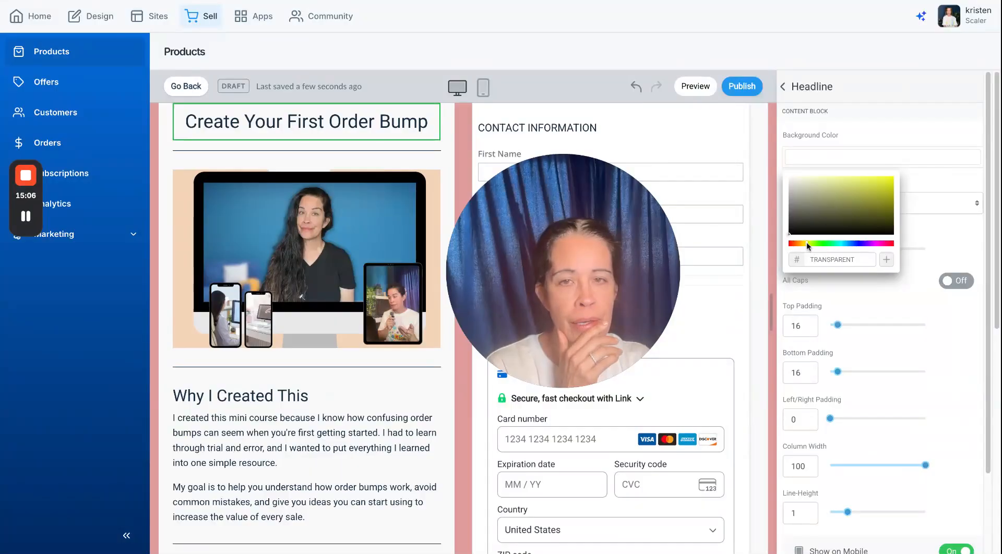
click(806, 179)
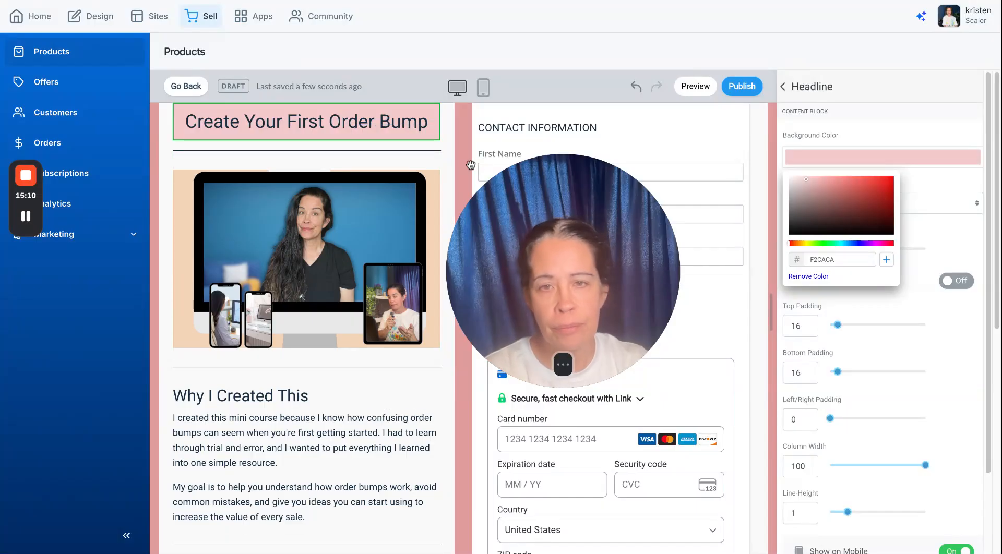
Set the background color of the "Why I Created This" text block to light pink F2D2D2
scroll(386, 220, down, 1)
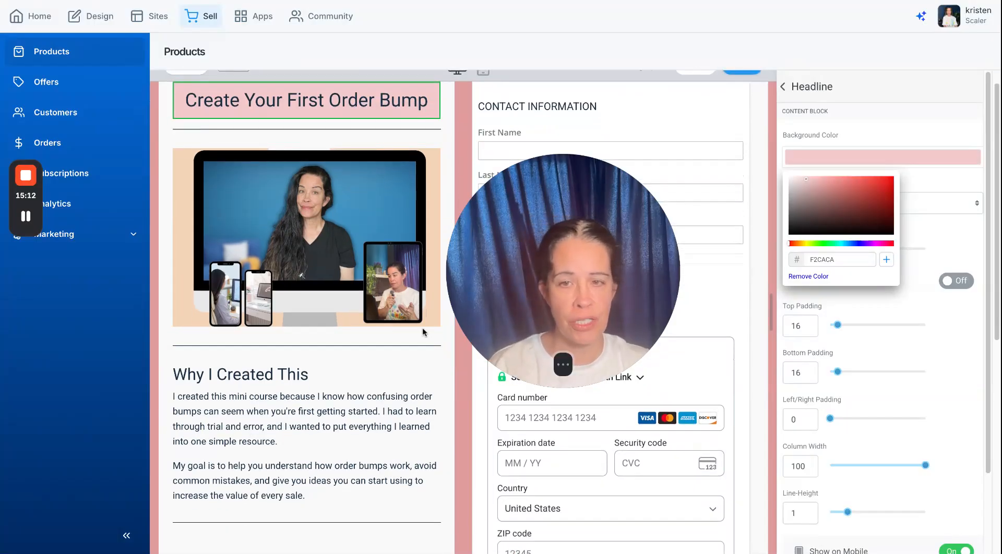
click(443, 166)
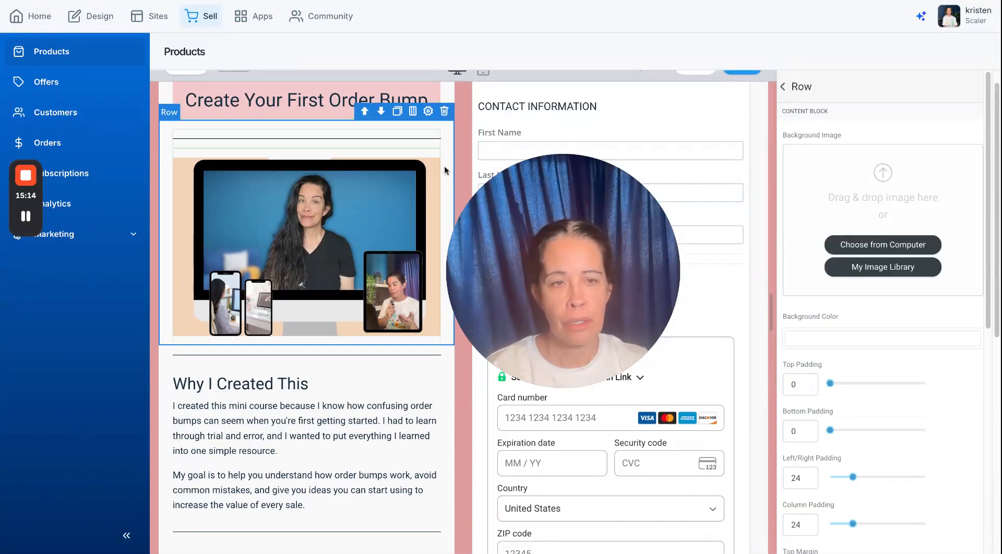
scroll(764, 177, up, 1)
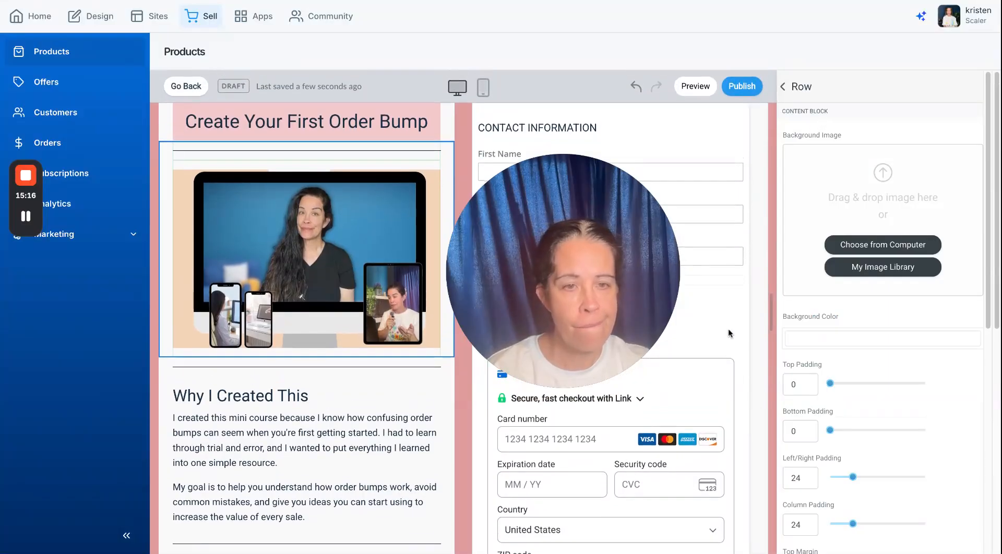
scroll(396, 344, down, 1)
click(428, 398)
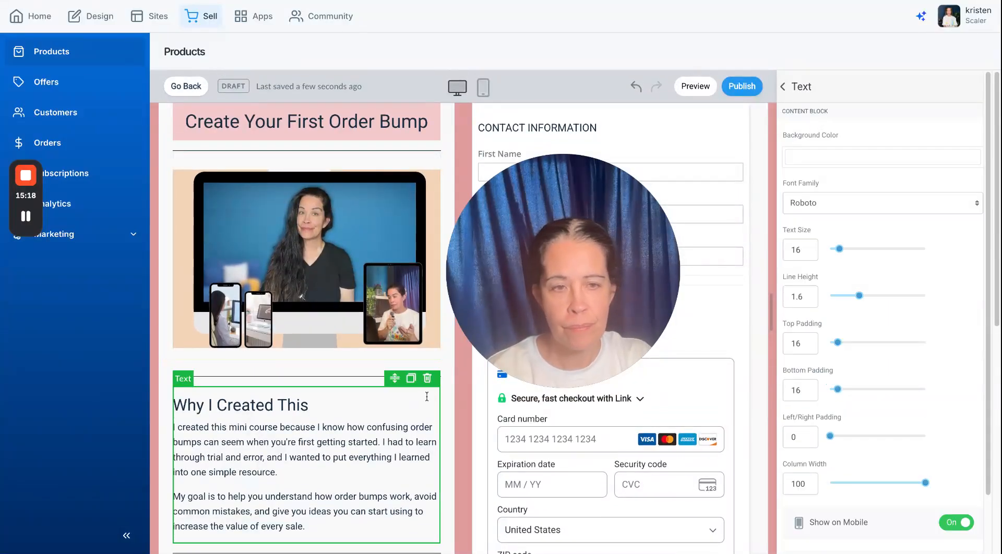
click(853, 161)
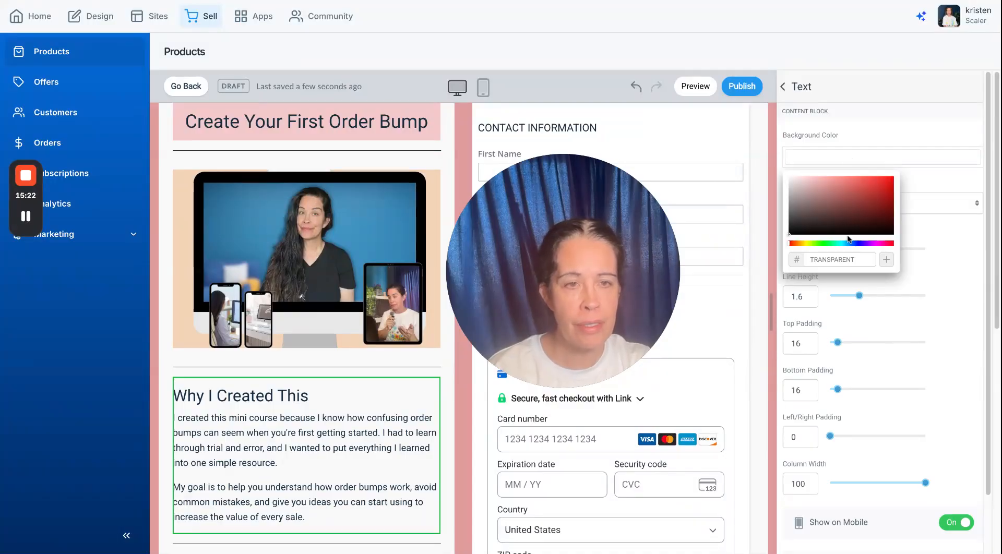
click(813, 183)
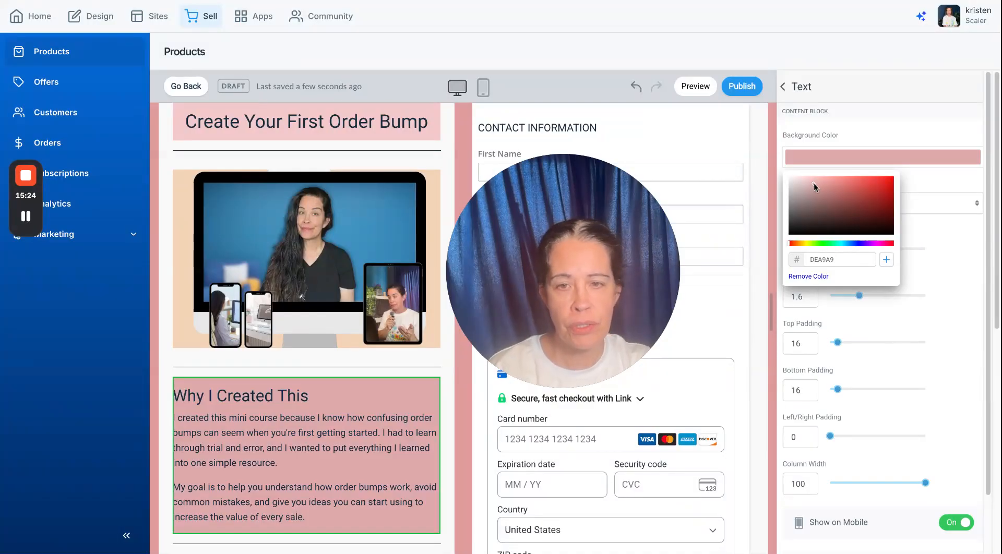
click(803, 179)
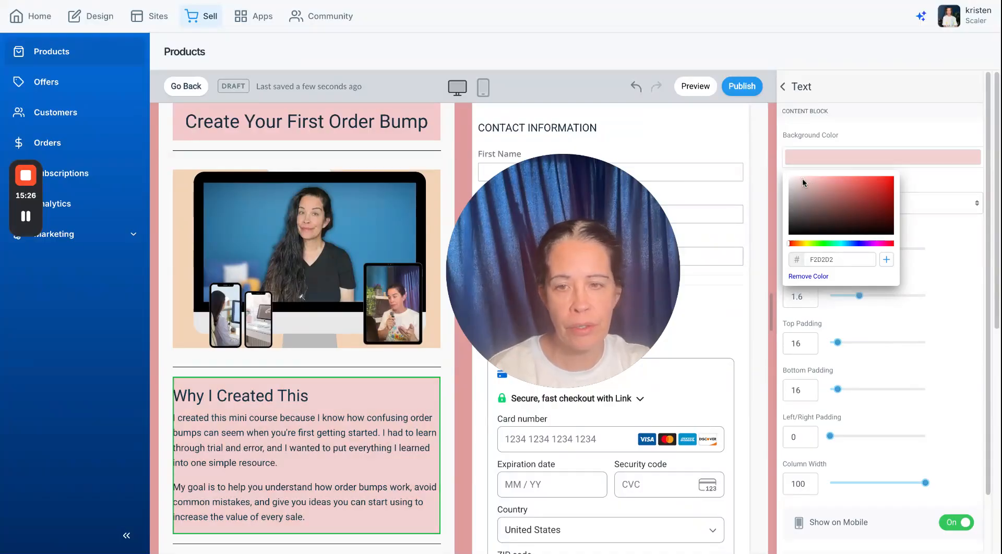
Examine the story row's settings and the FAQ block's items, and expand the "Is this for beginners" question
scroll(418, 361, down, 5)
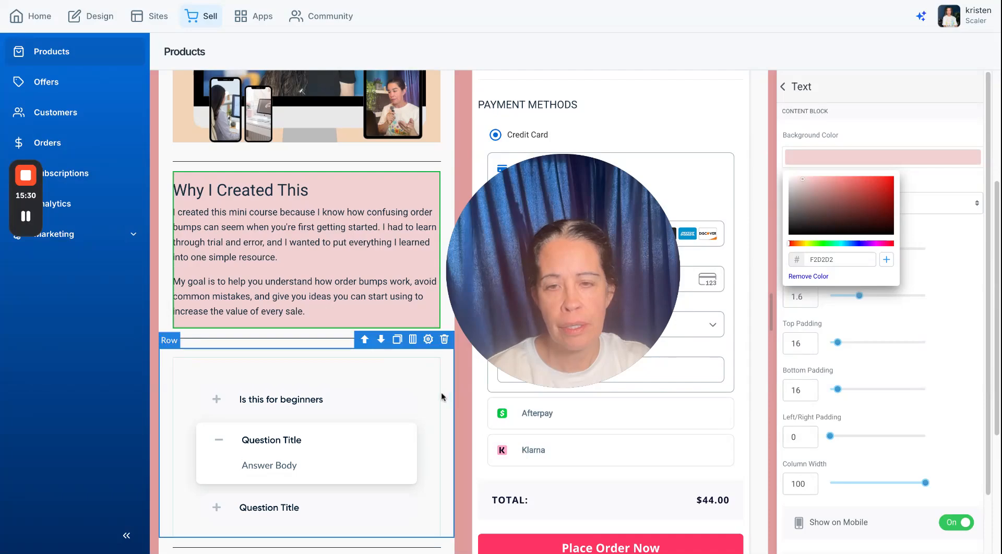
click(446, 198)
click(445, 194)
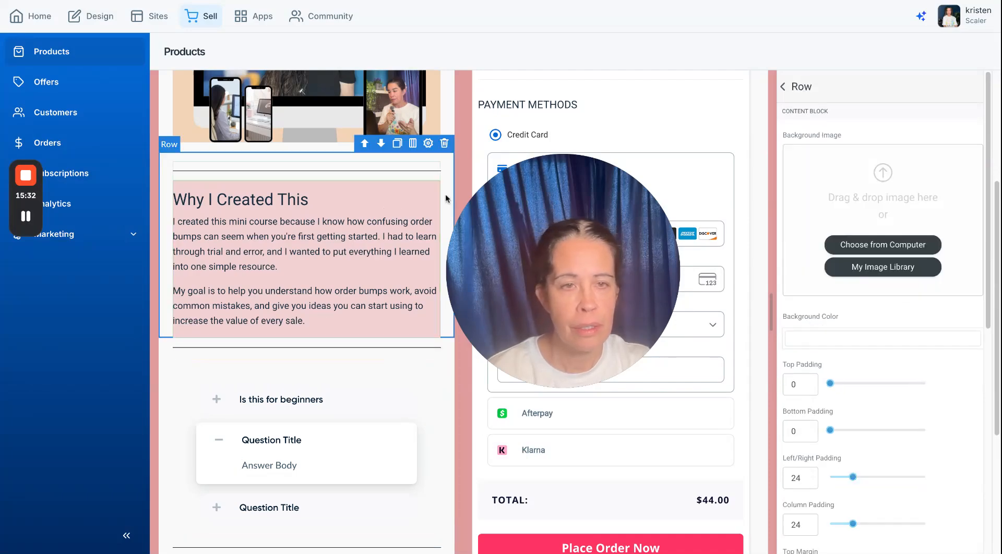
click(431, 362)
scroll(830, 251, up, 4)
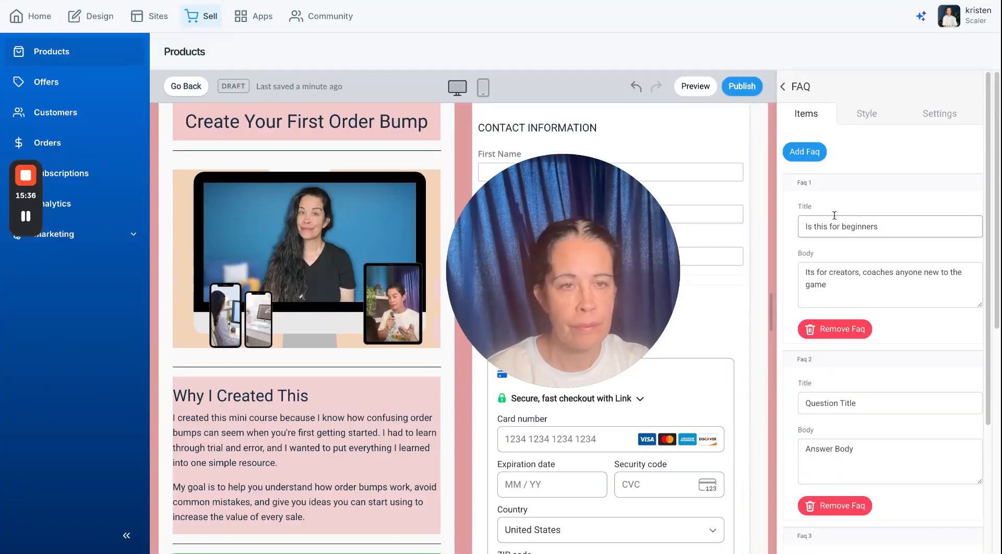
scroll(382, 524, down, 4)
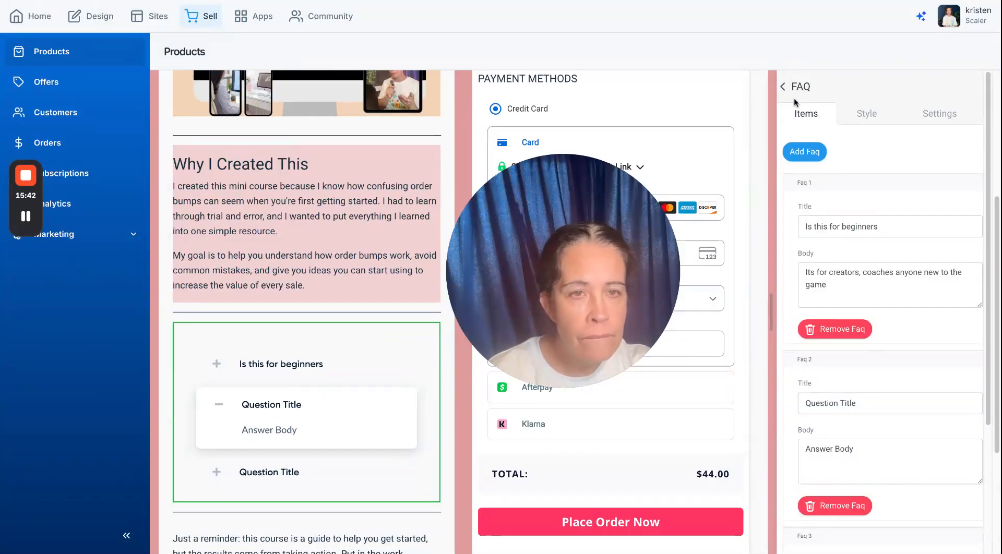
click(784, 87)
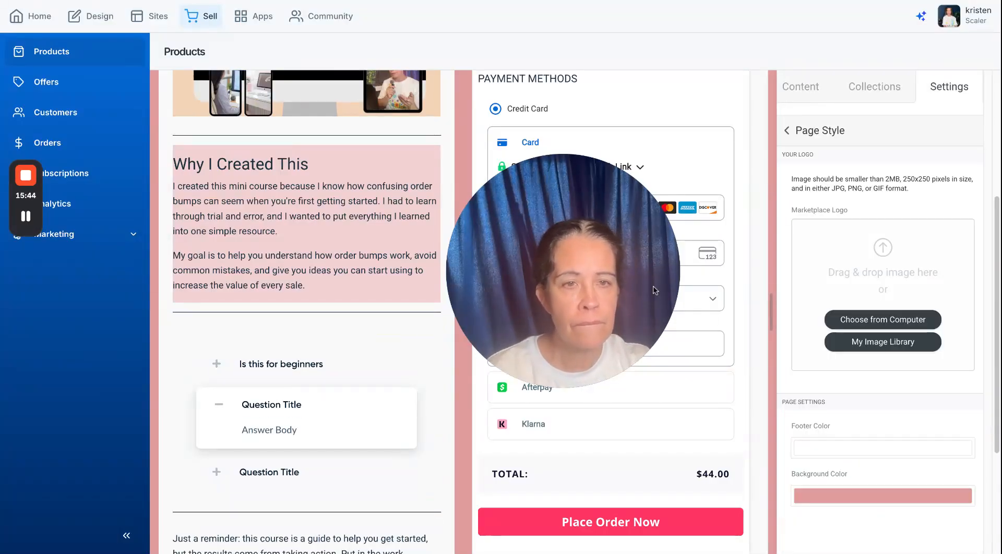
click(410, 493)
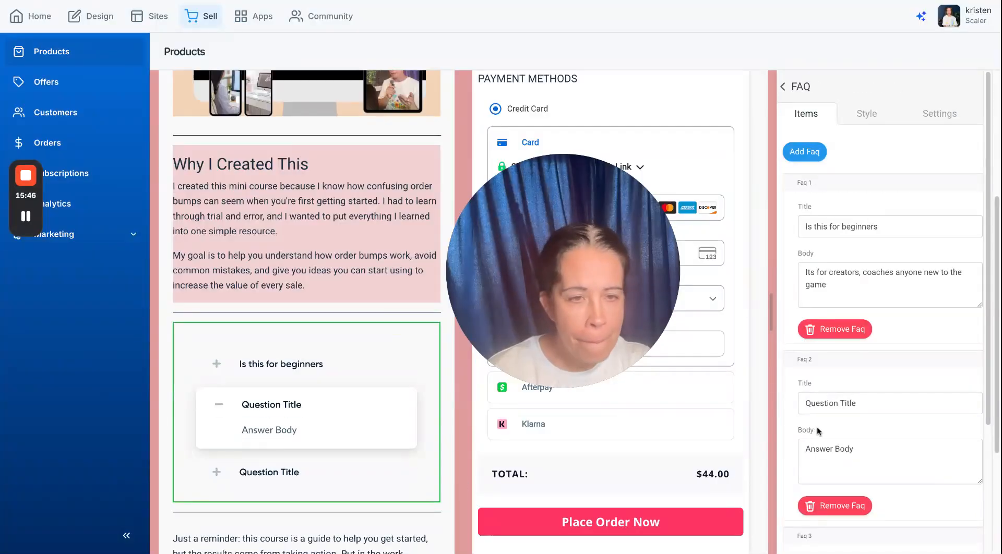
scroll(813, 429, down, 3)
scroll(794, 412, up, 7)
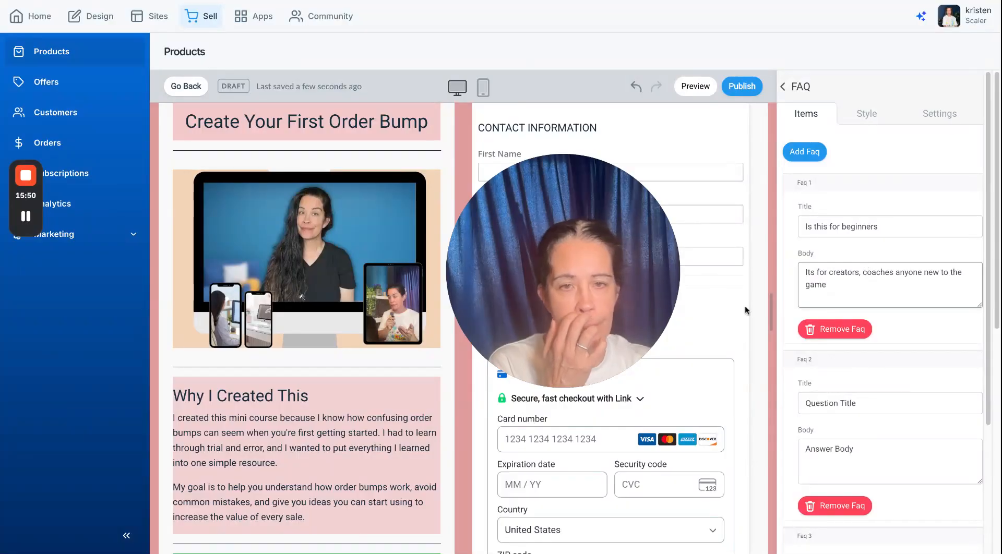
scroll(374, 444, down, 4)
click(374, 378)
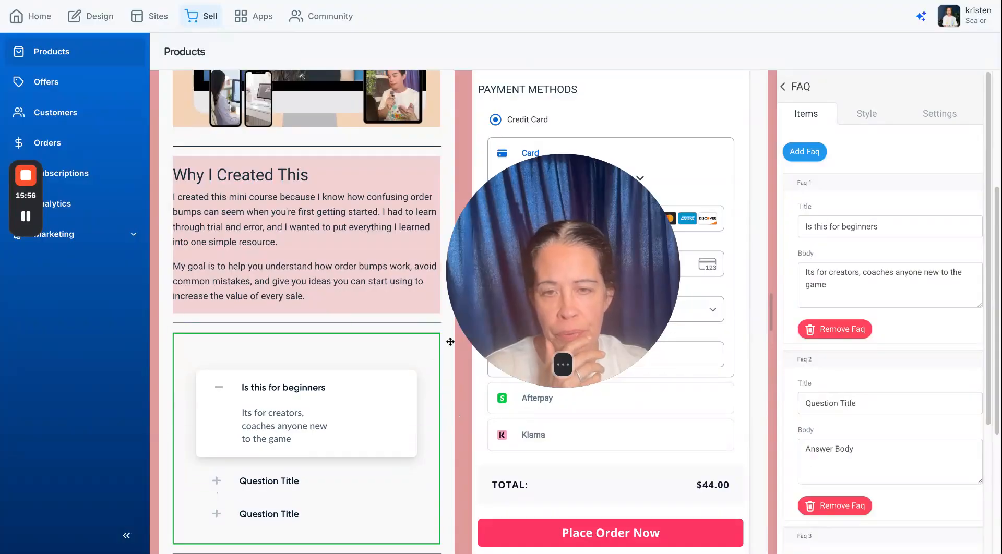
Examine the spacing, alignment, border and shadow options of the FAQ row and the "Just a reminder" disclaimer row
click(429, 324)
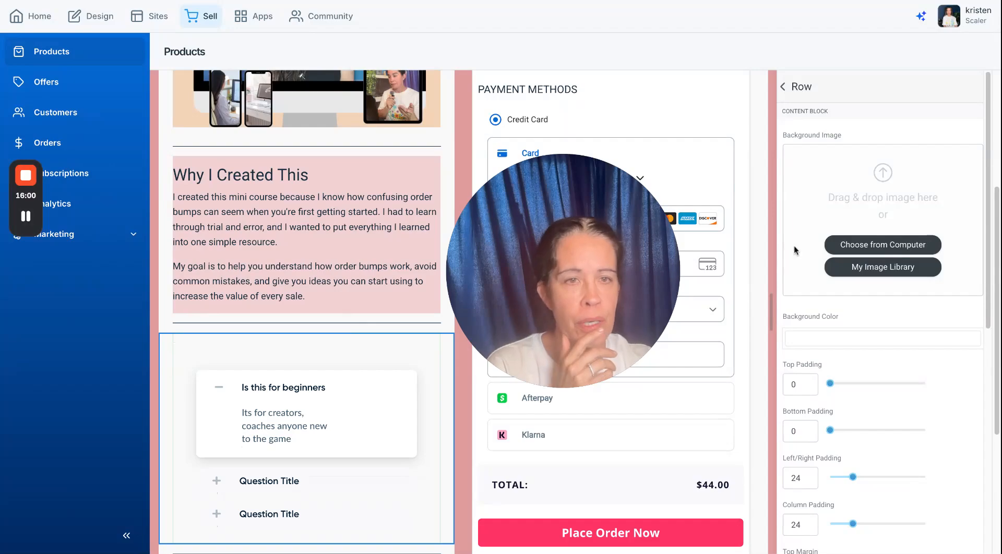
scroll(912, 431, down, 7)
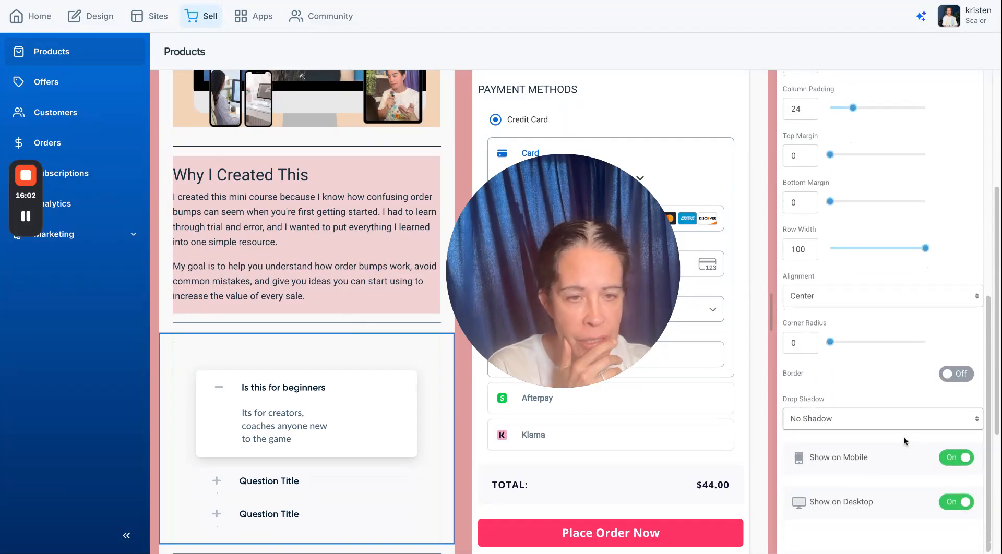
scroll(897, 445, down, 2)
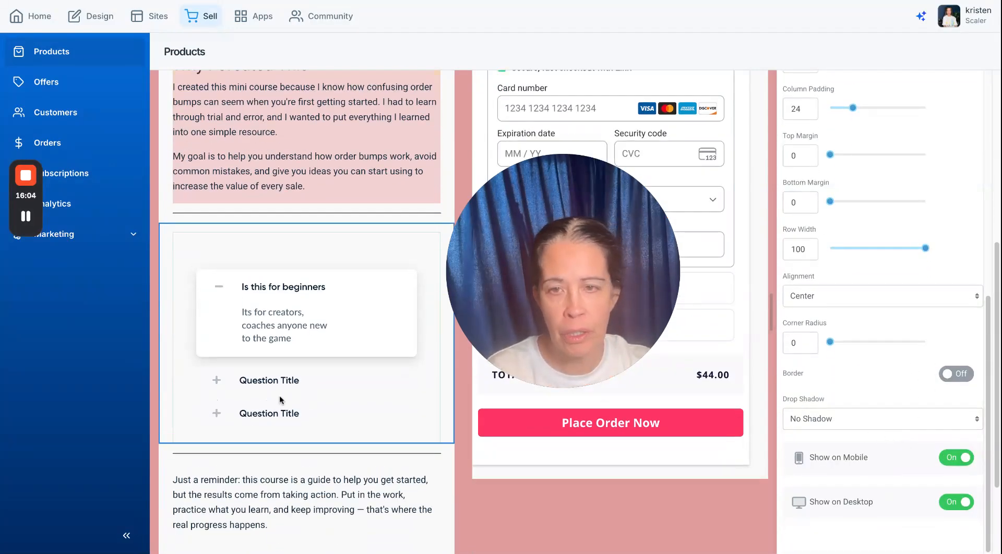
click(442, 478)
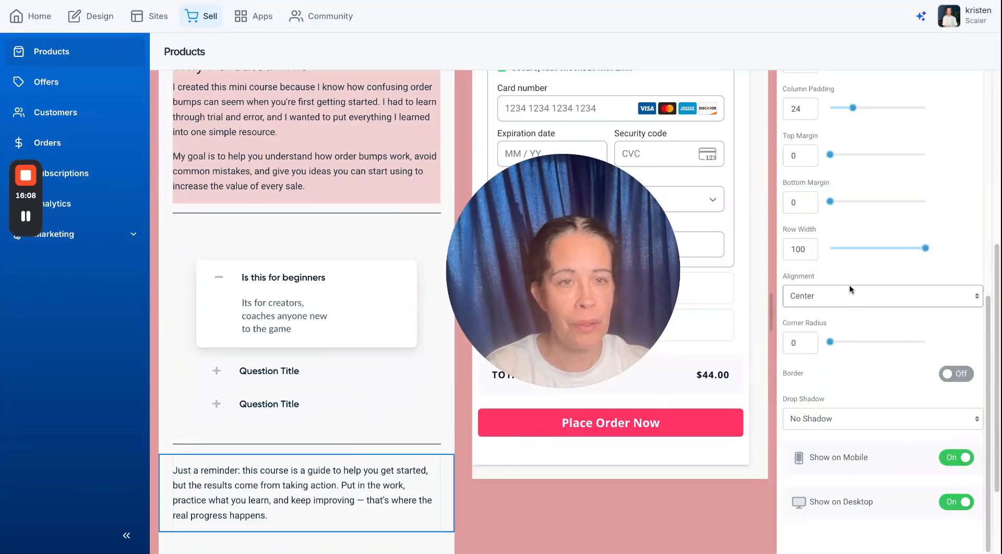
Set the background color of the "Just a reminder" disclaimer row to light pink F7D5D5
scroll(852, 271, up, 7)
click(828, 311)
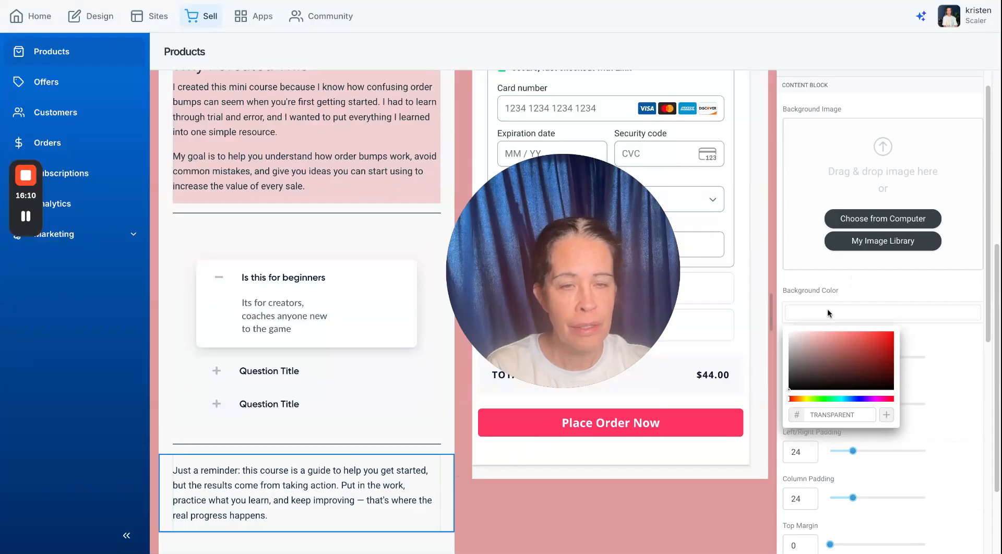
click(812, 334)
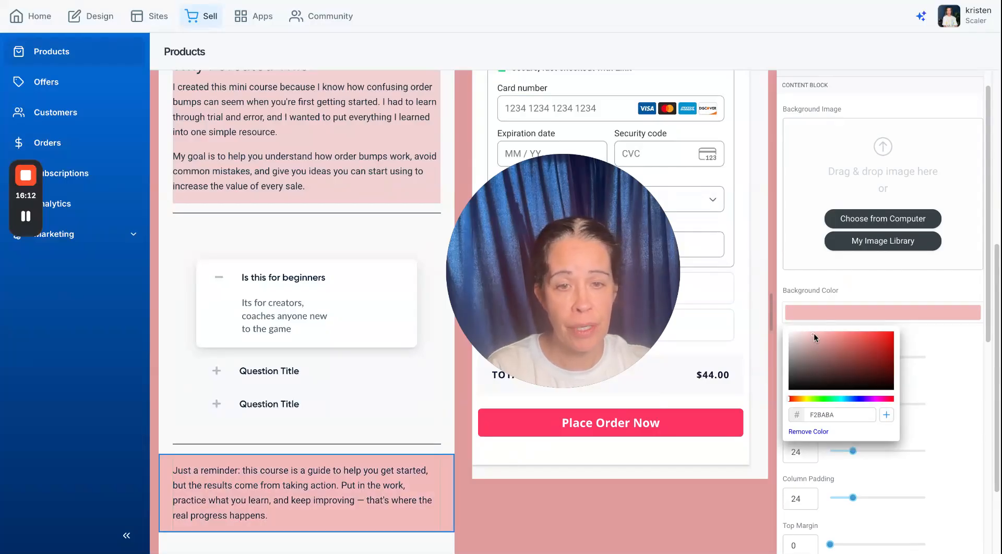
click(803, 333)
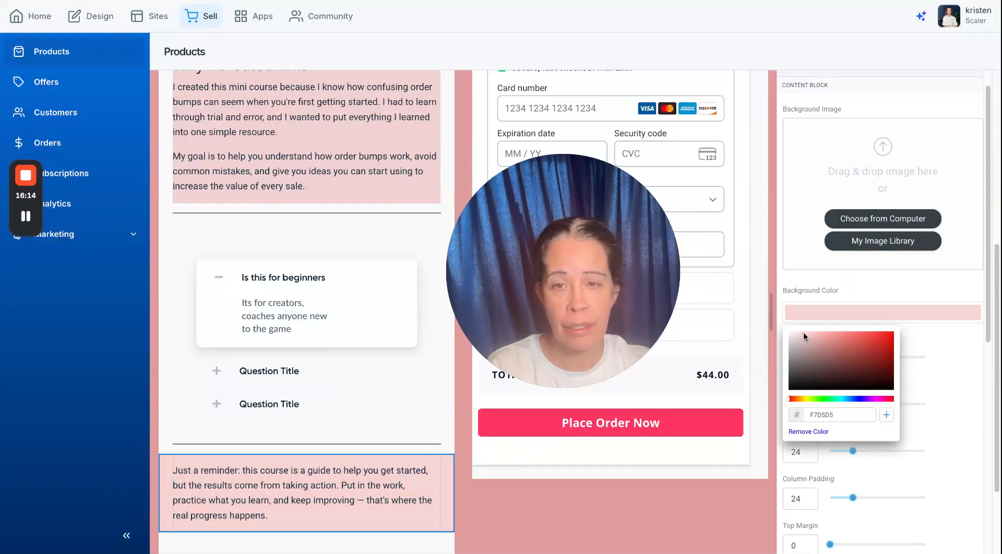
Examine the satisfaction guarantee row's settings and review the block colors along the whole checkout page
scroll(449, 426, down, 2)
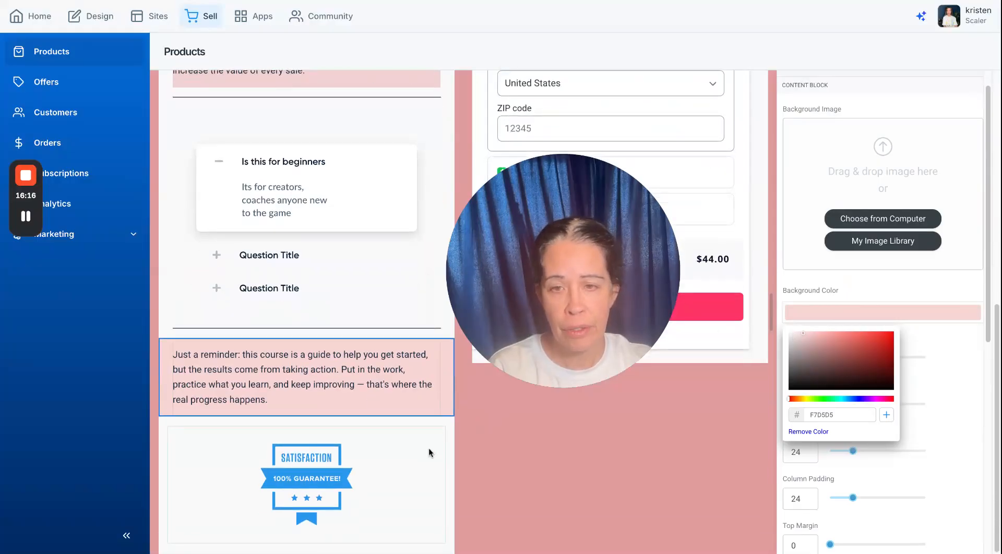
click(450, 437)
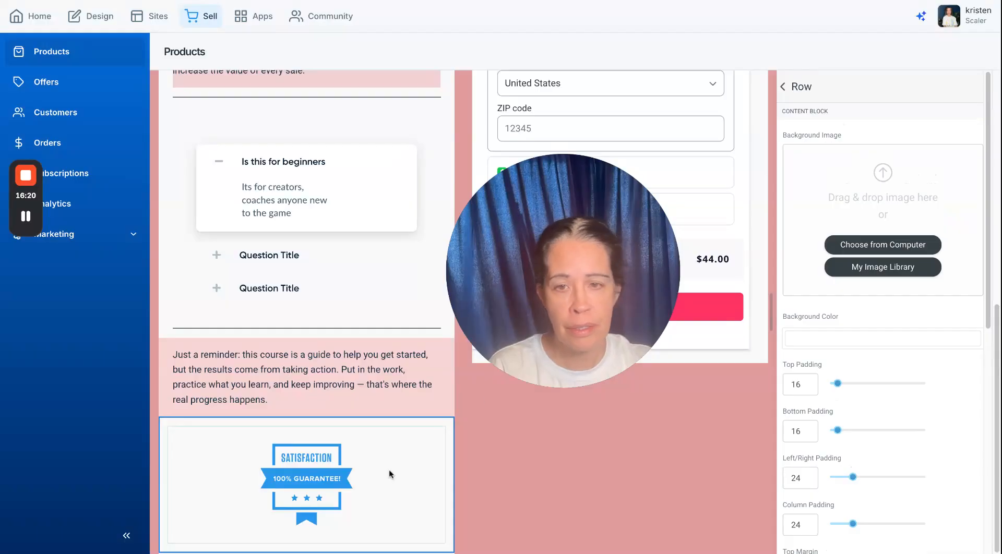
click(519, 458)
scroll(415, 452, up, 10)
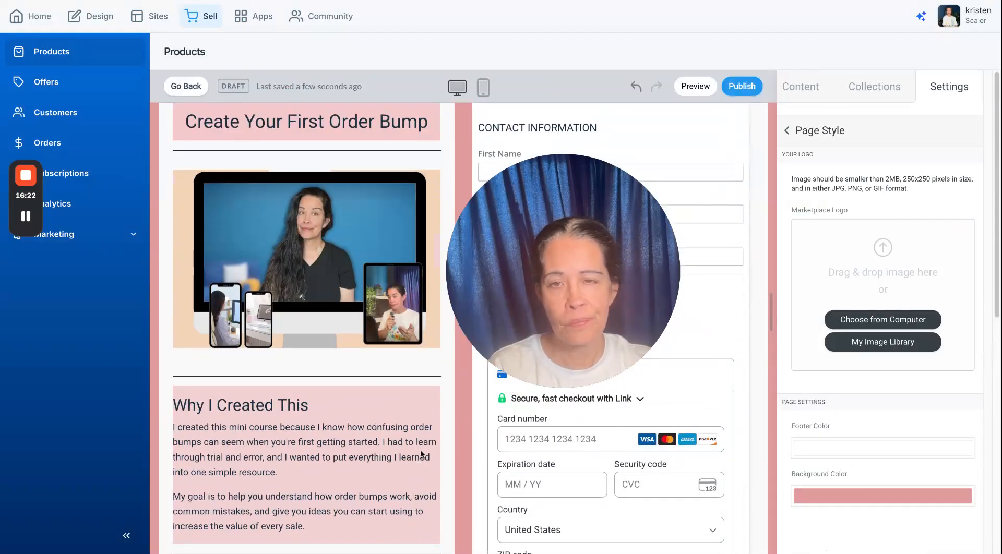
scroll(333, 456, down, 8)
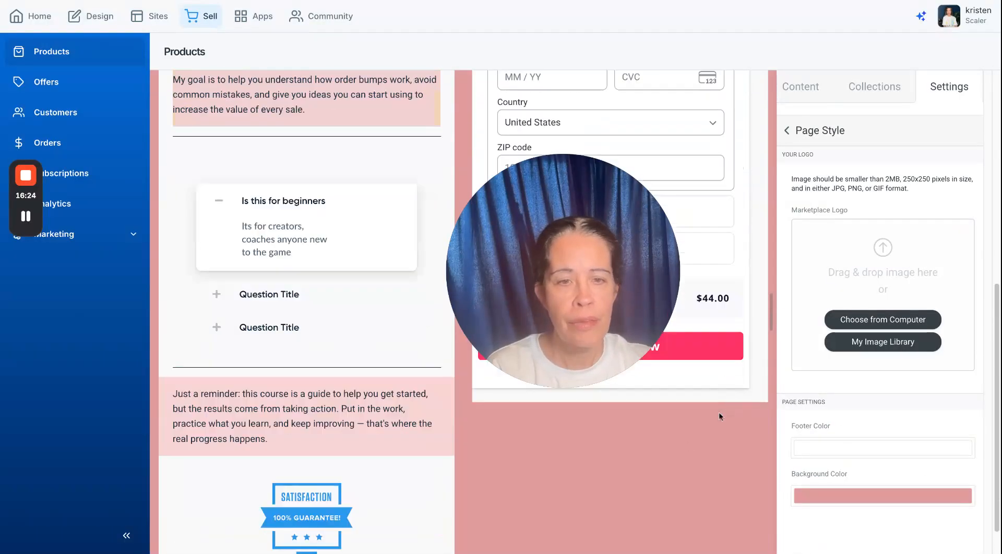
drag(675, 294, 514, 335)
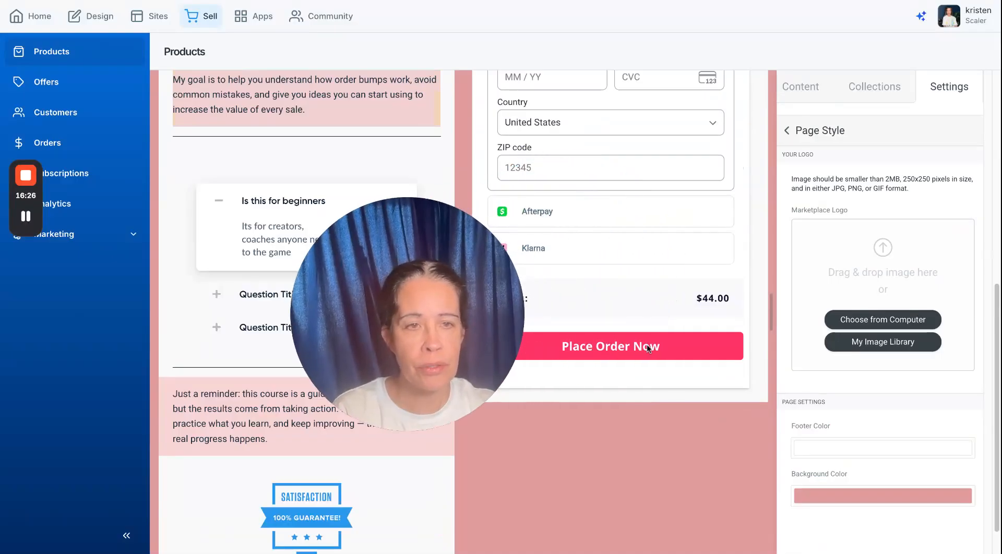
Set the color of the "Place Order Now" checkout button to turquoise 17D4E9 in the checkout form settings
click(863, 84)
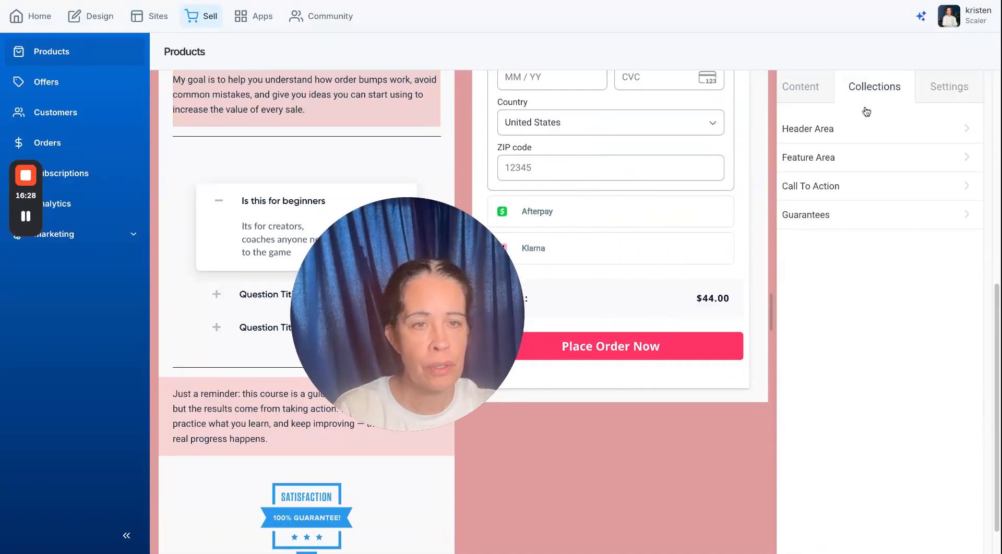
click(817, 187)
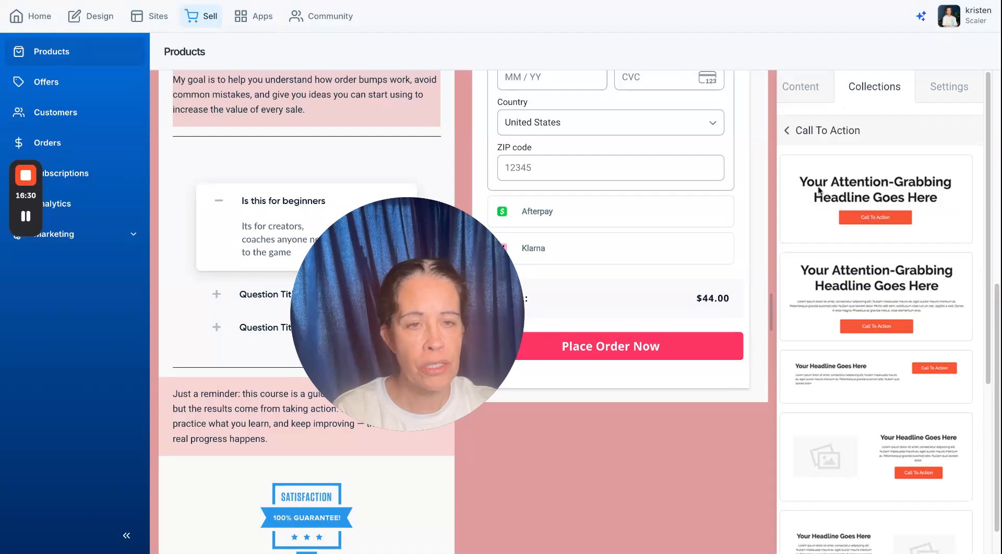
click(814, 89)
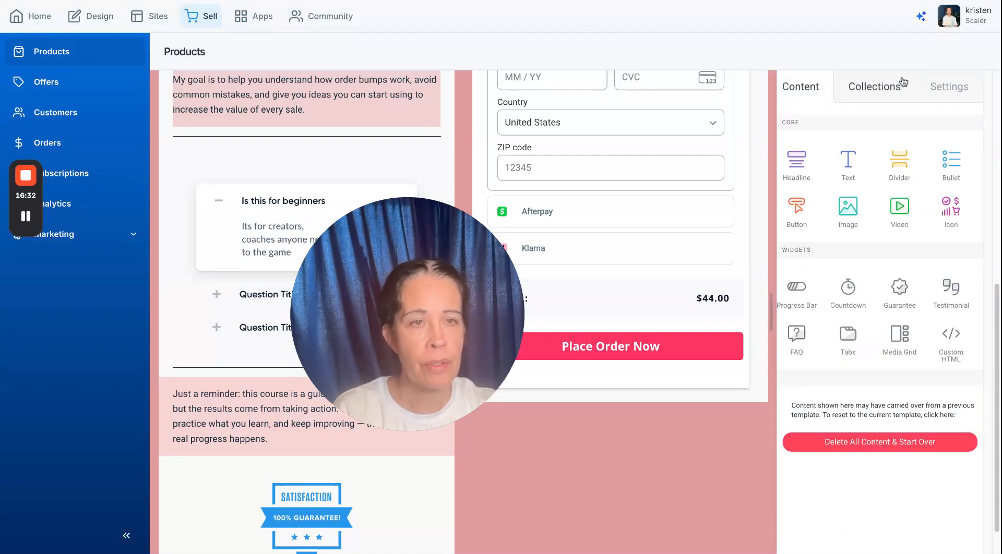
click(902, 84)
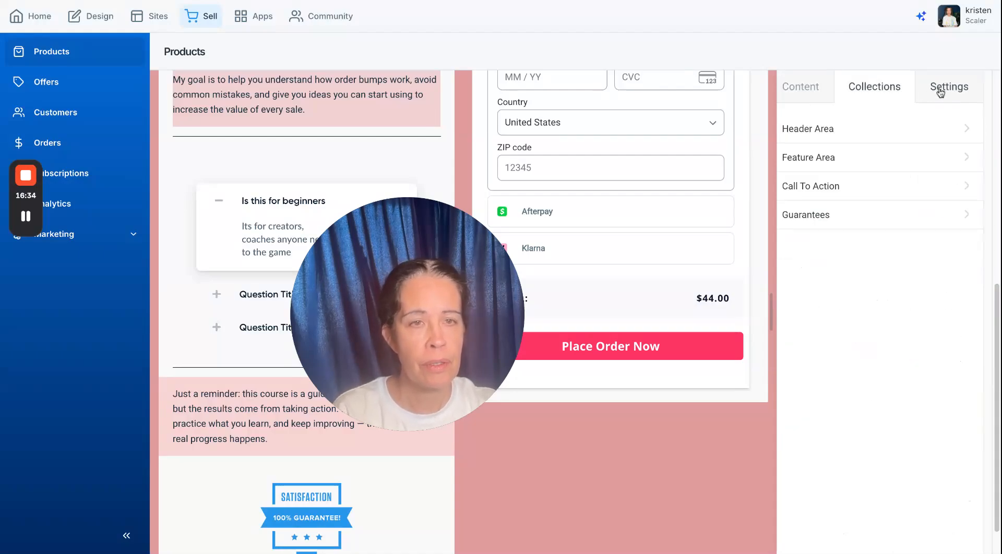
click(941, 93)
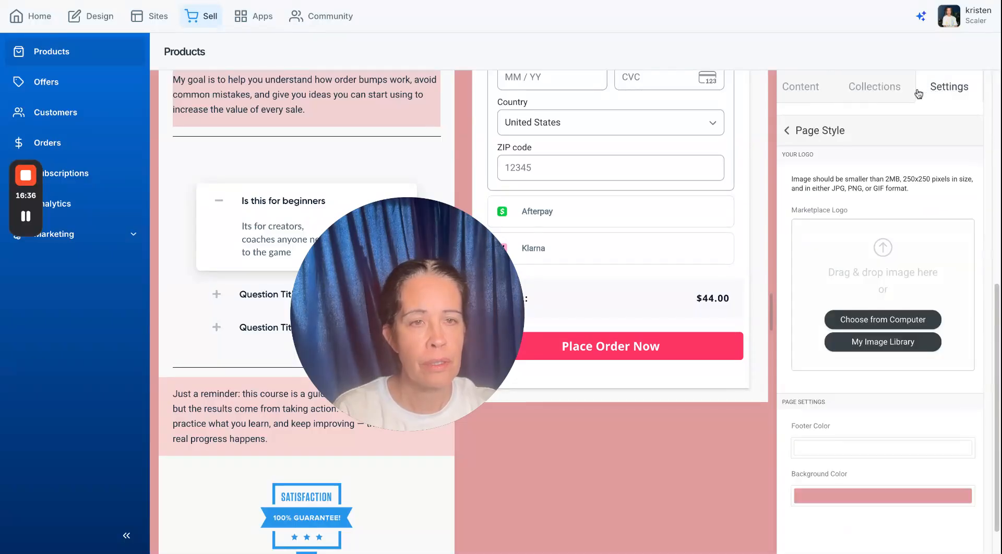
click(786, 132)
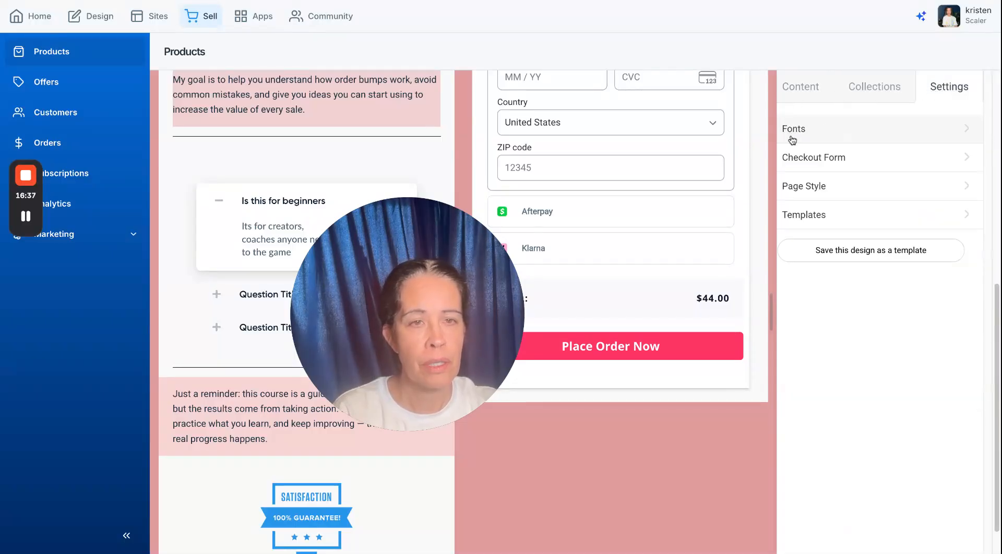
click(839, 162)
scroll(861, 345, down, 5)
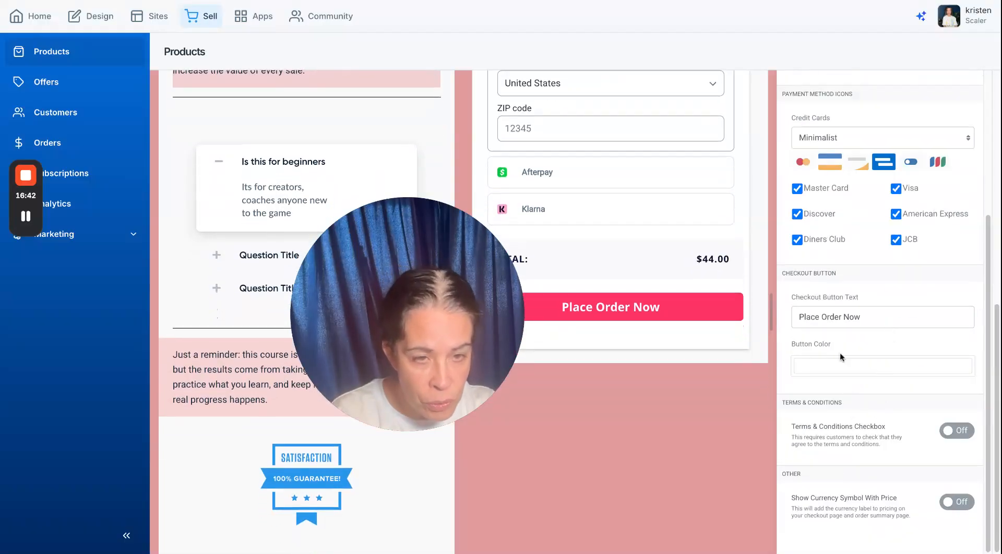
click(835, 366)
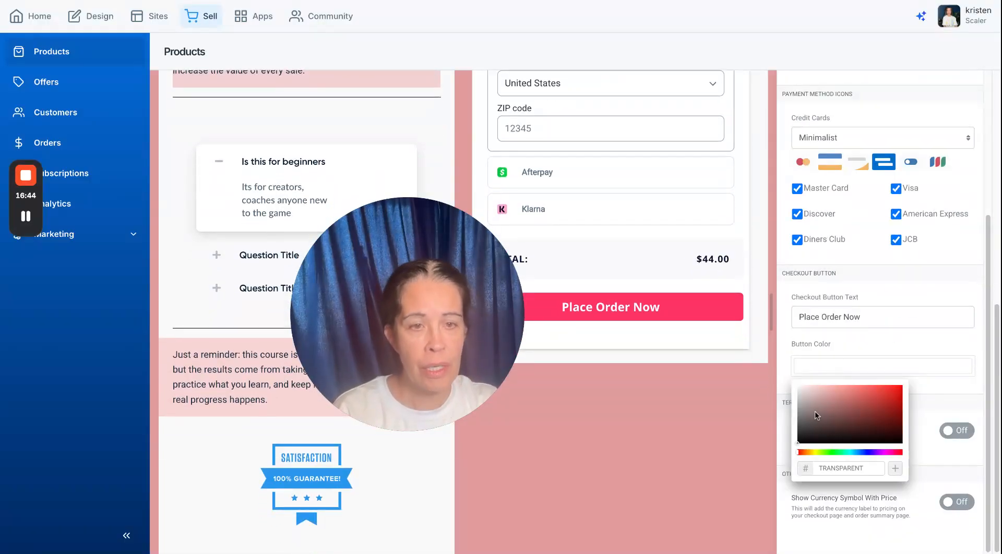
click(853, 452)
click(891, 390)
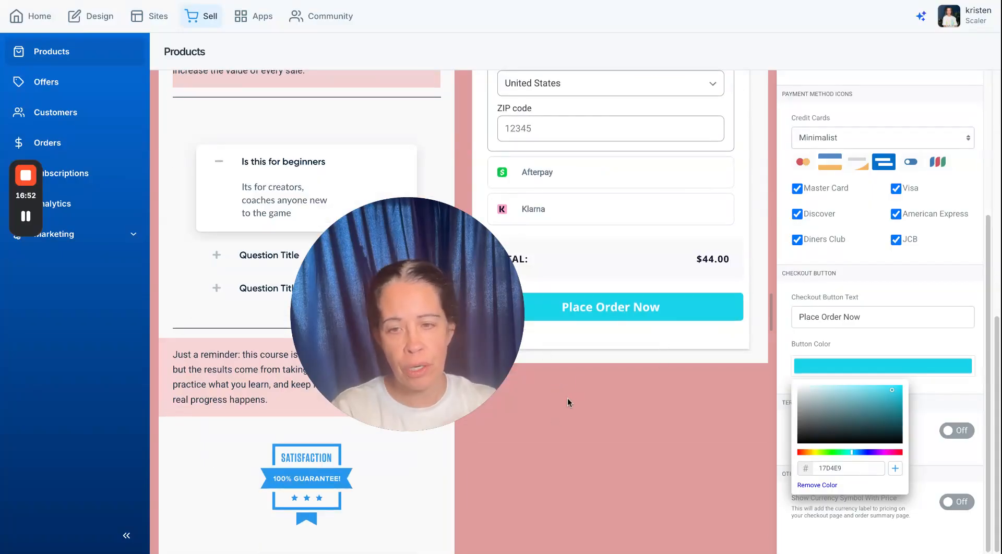
Preview the checkout page, review it down to the order button and footer, and return to the editor
scroll(599, 359, up, 10)
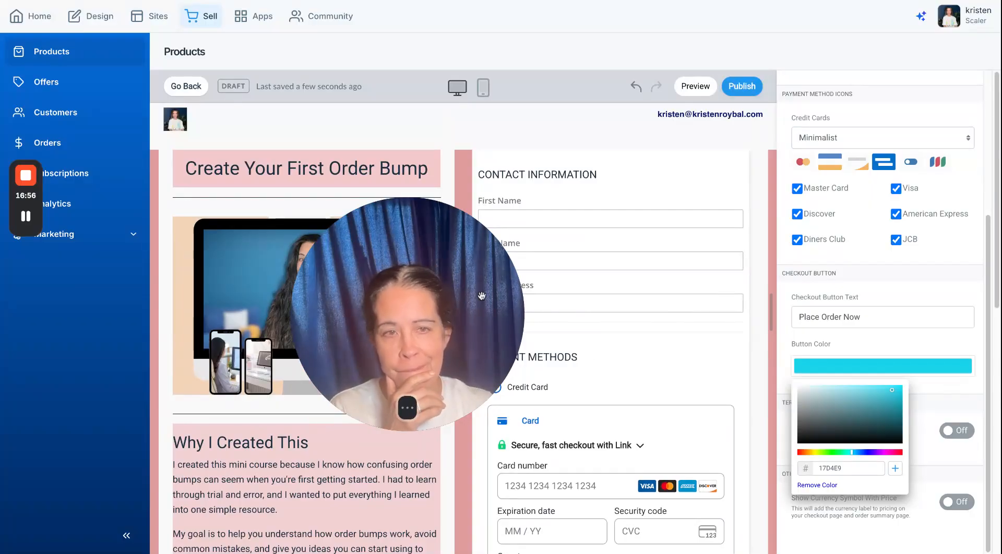
click(698, 91)
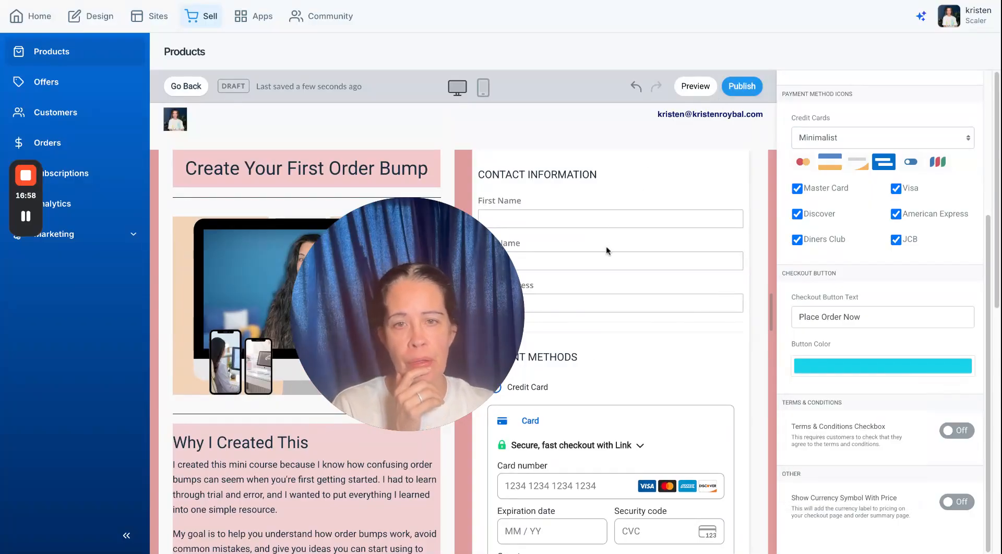
click(682, 88)
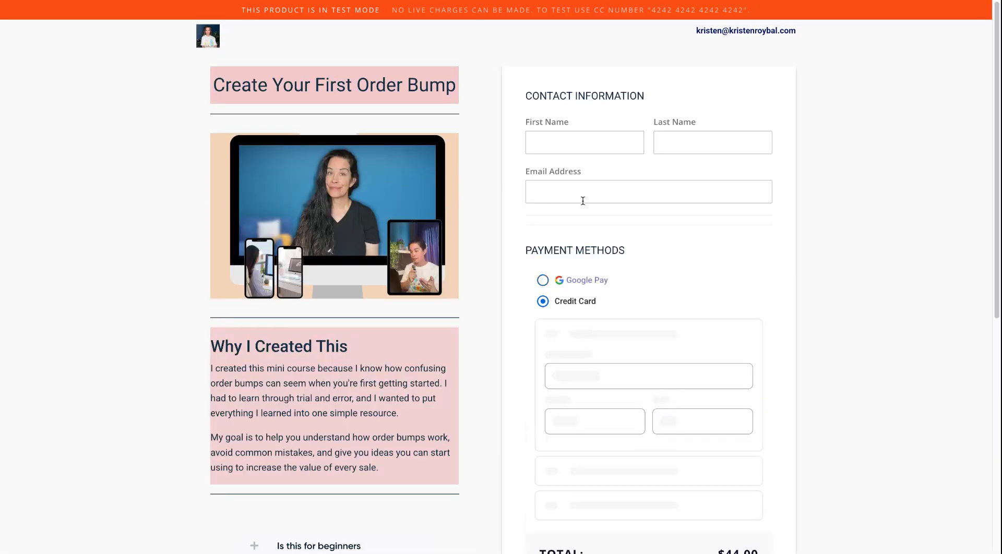
scroll(874, 206, down, 8)
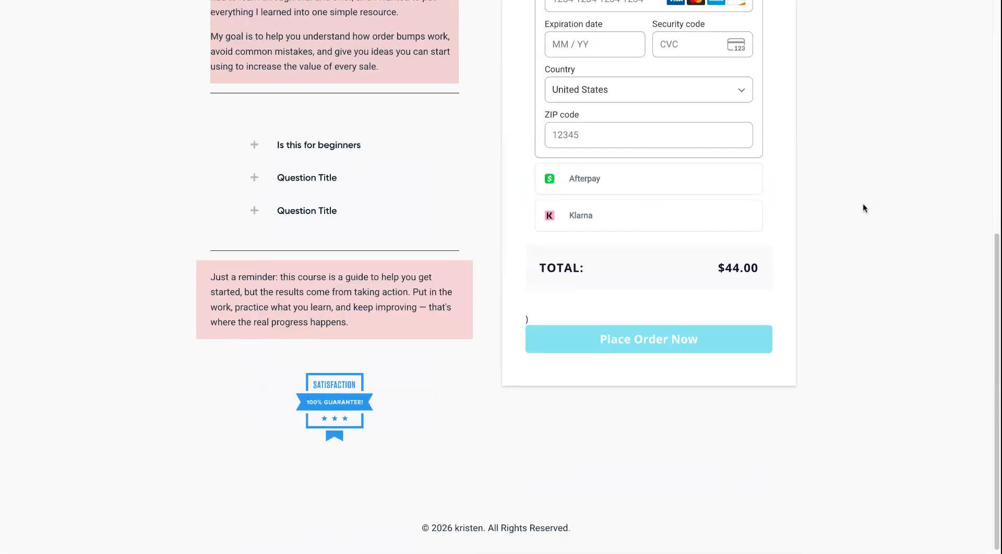
scroll(853, 198, up, 8)
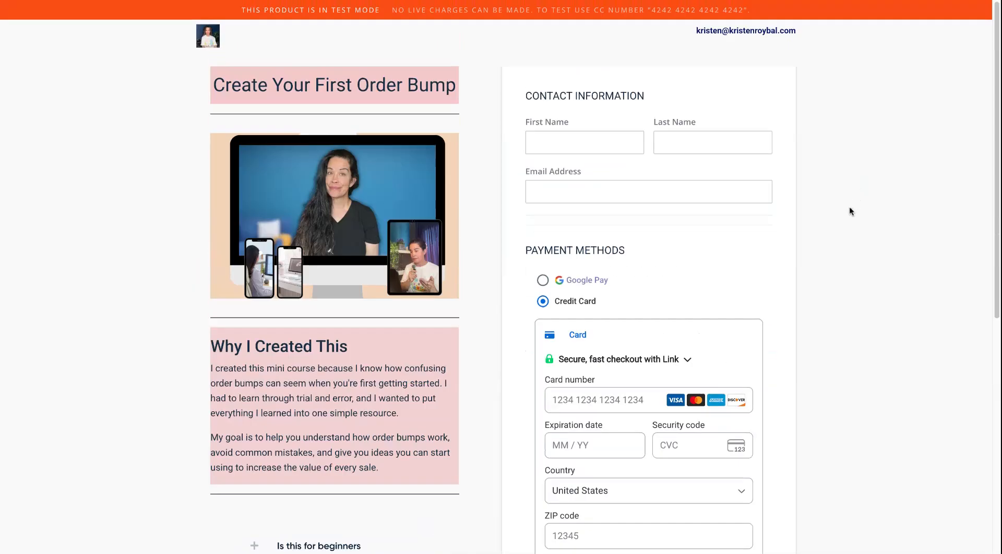
click(832, 1)
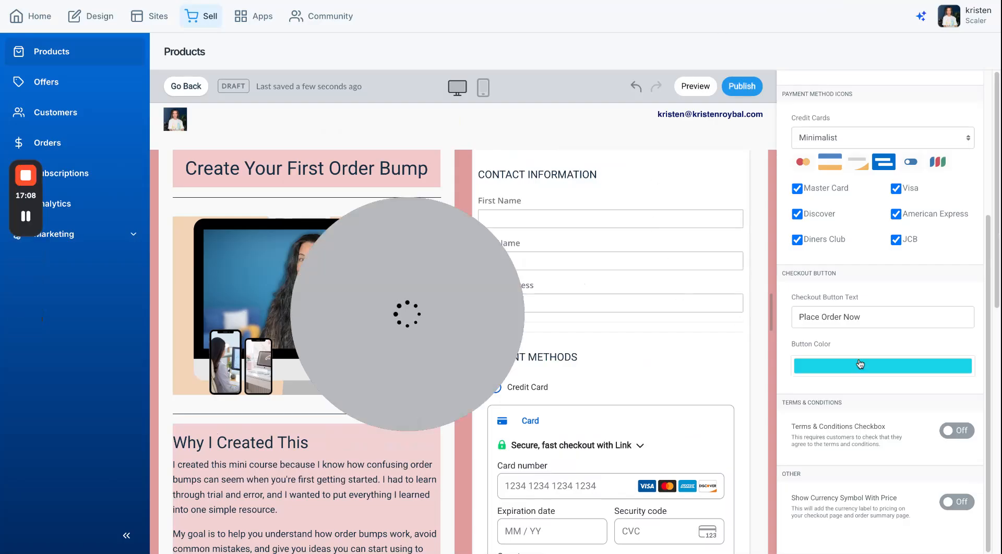
Set the page's footer color to dark red A85050 in the page style settings
scroll(764, 383, down, 7)
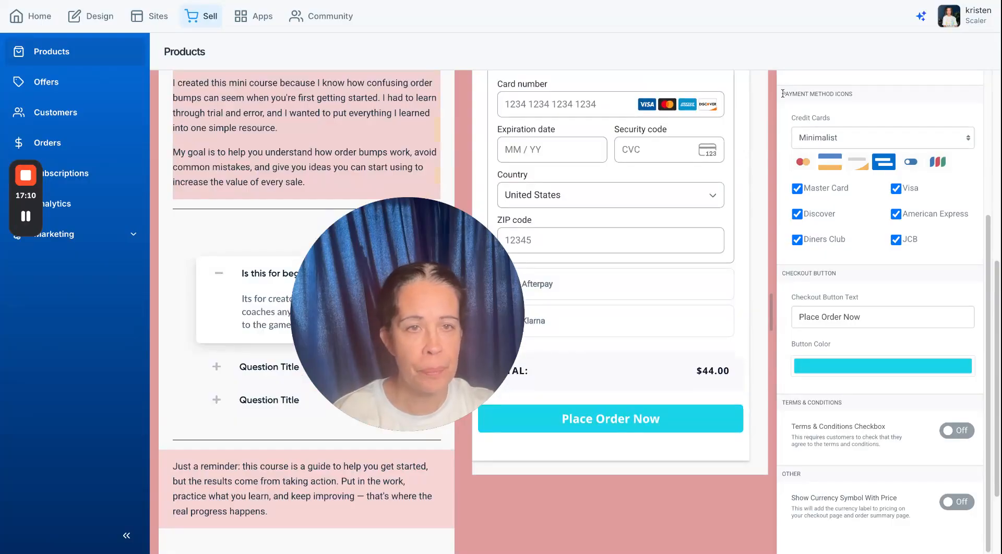
scroll(704, 505, down, 2)
scroll(779, 185, up, 1)
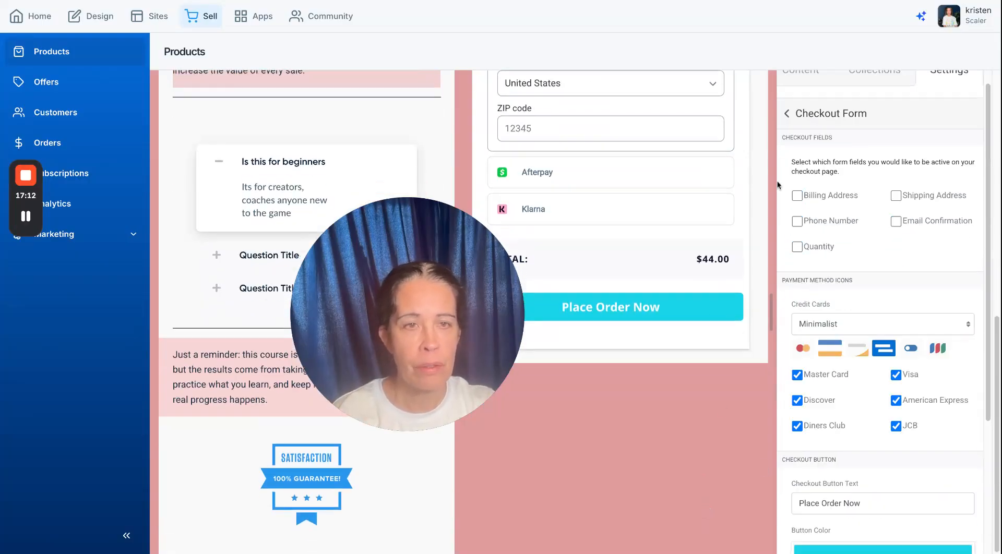
scroll(780, 173, up, 10)
click(793, 92)
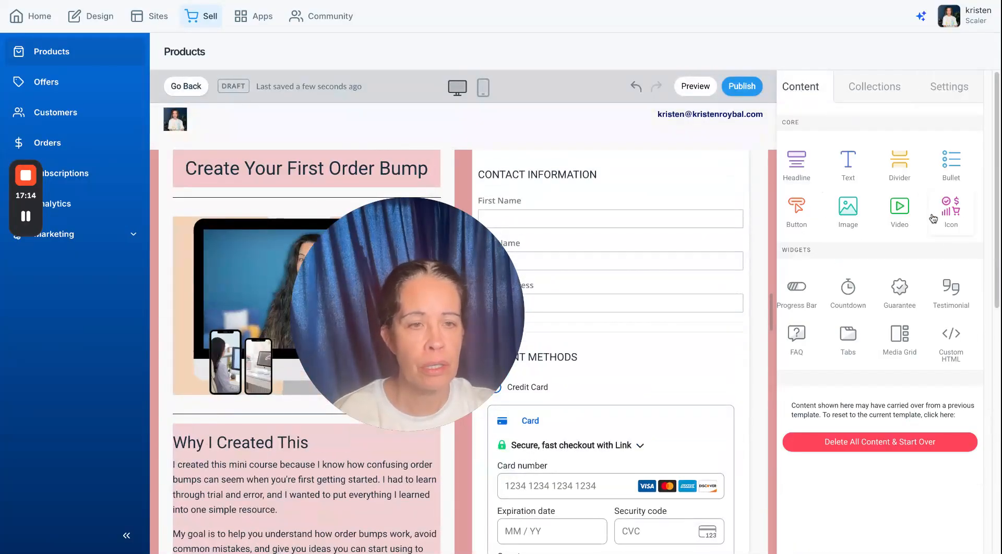
click(882, 87)
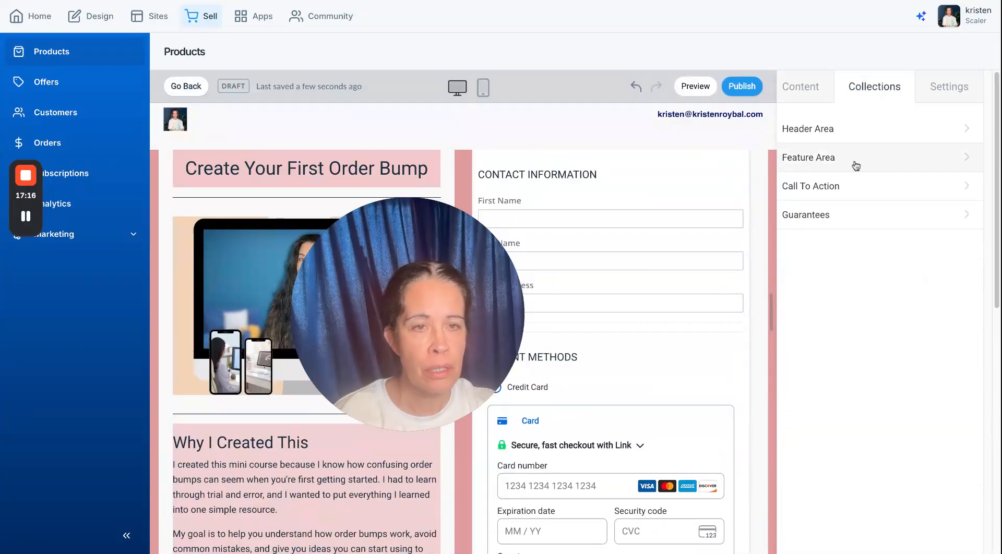
click(939, 87)
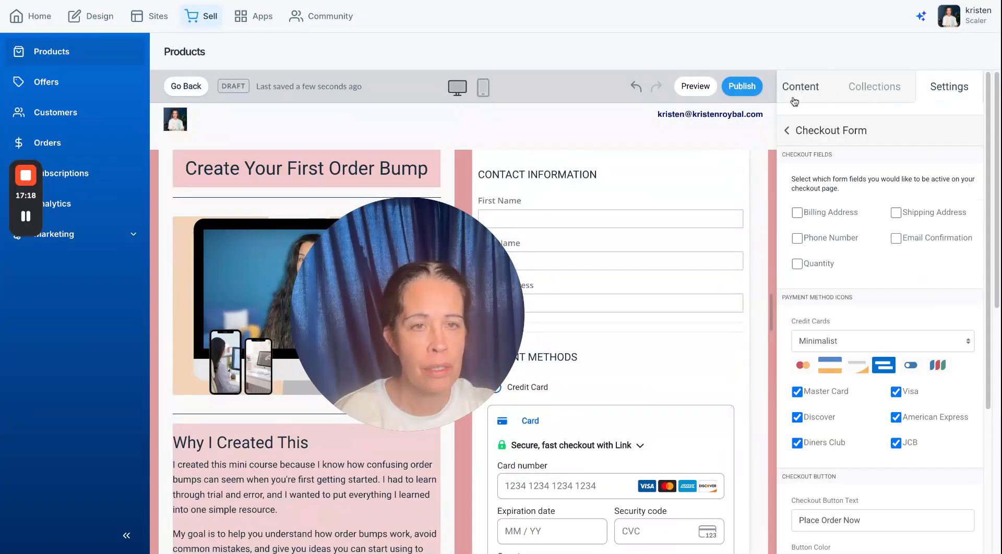
click(786, 131)
click(823, 188)
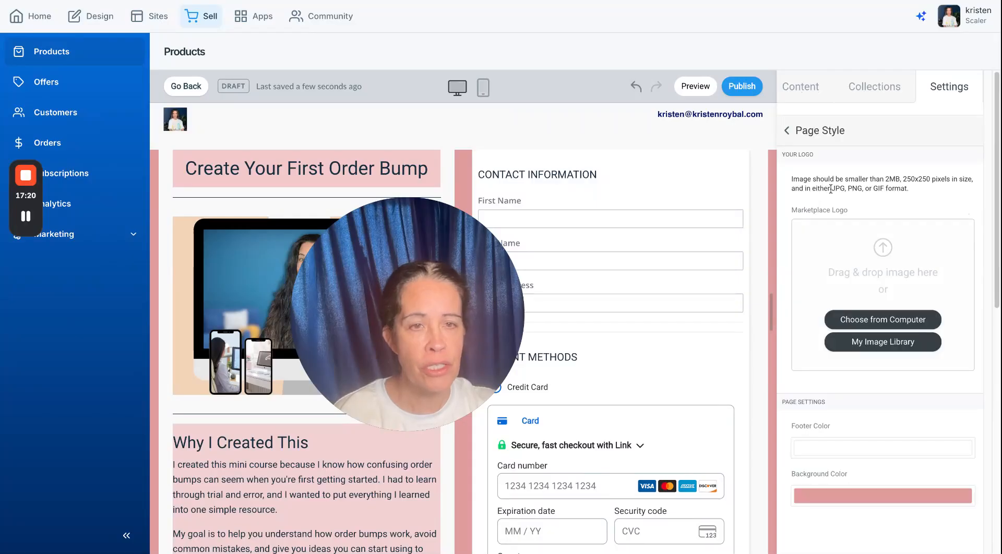
scroll(830, 318, down, 7)
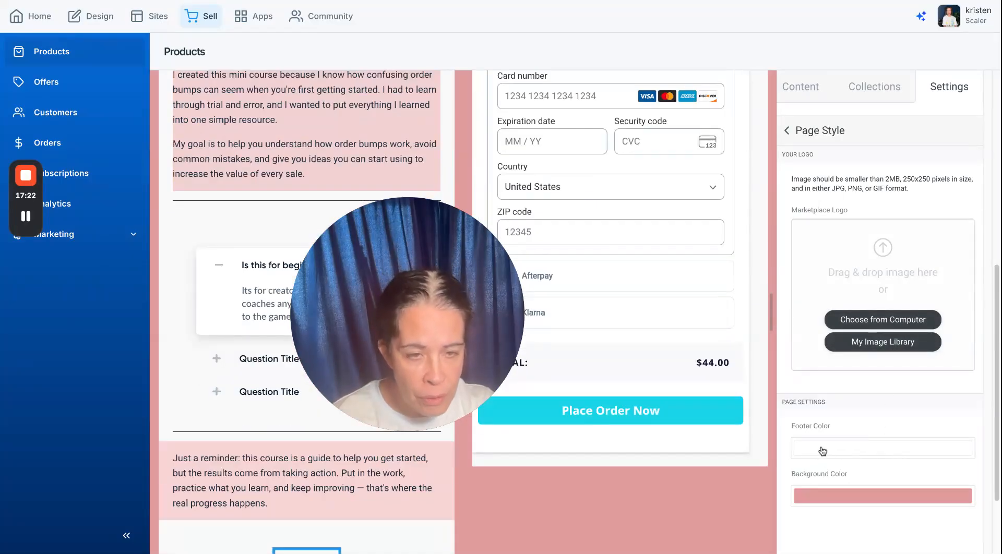
click(822, 449)
click(853, 349)
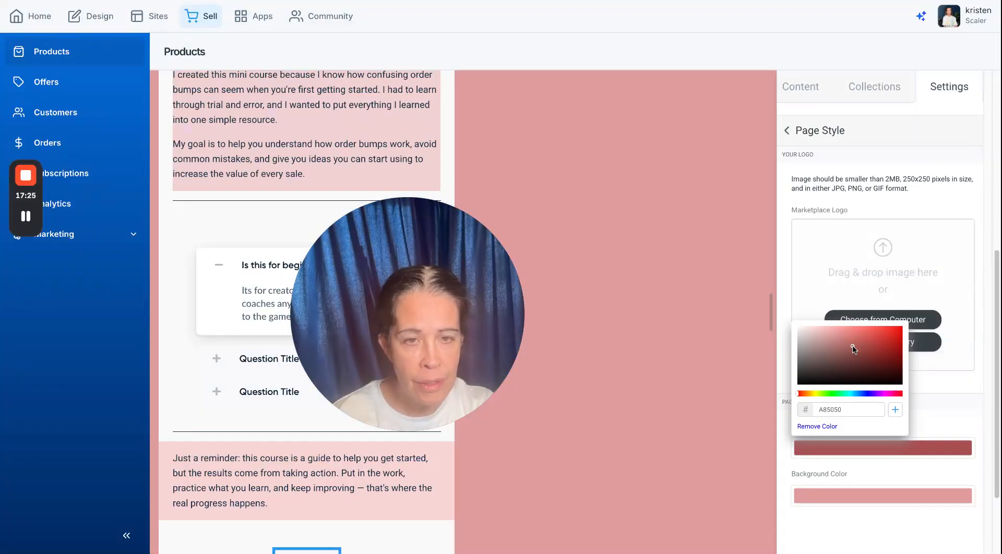
Preview the checkout page again to check the colored footer and return to the editor
scroll(727, 412, up, 10)
click(698, 87)
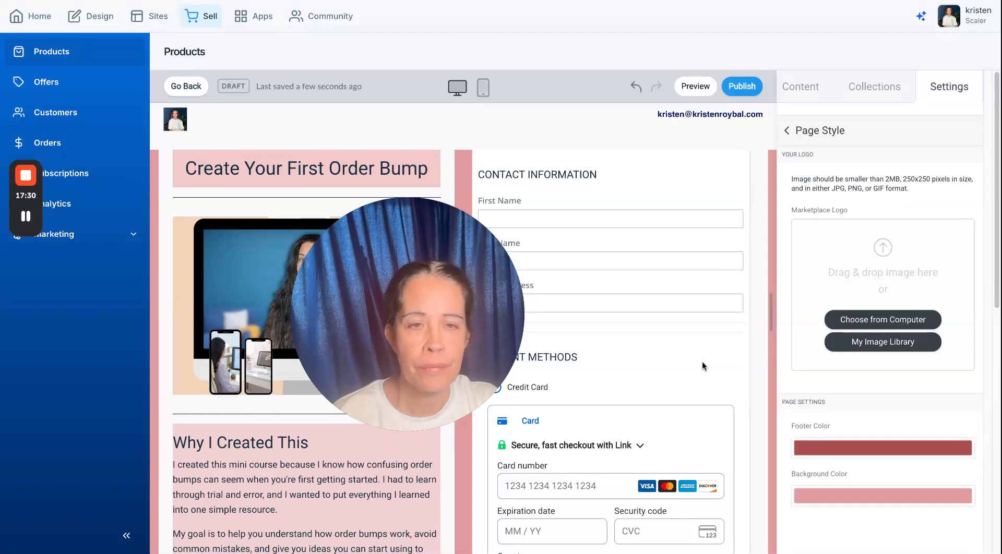
click(704, 87)
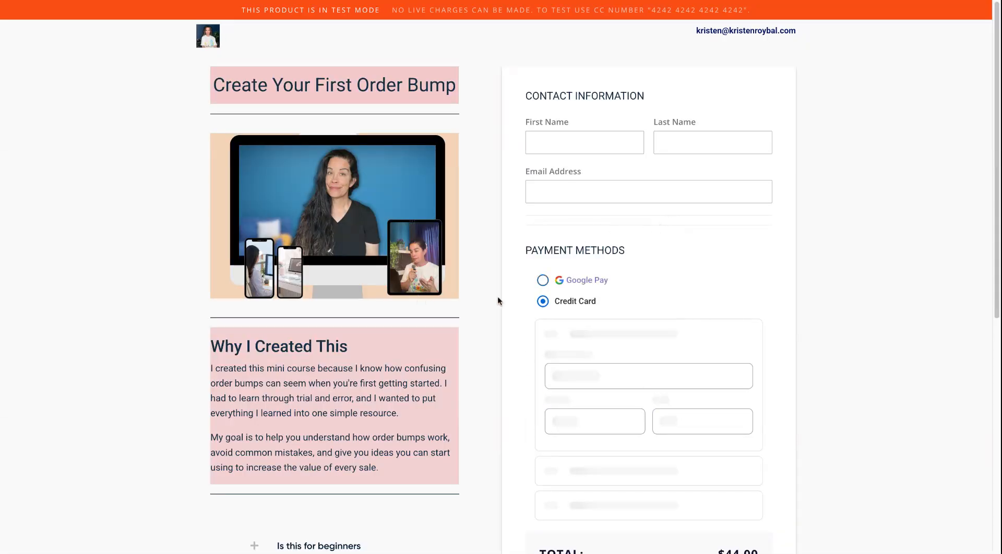
scroll(749, 285, down, 8)
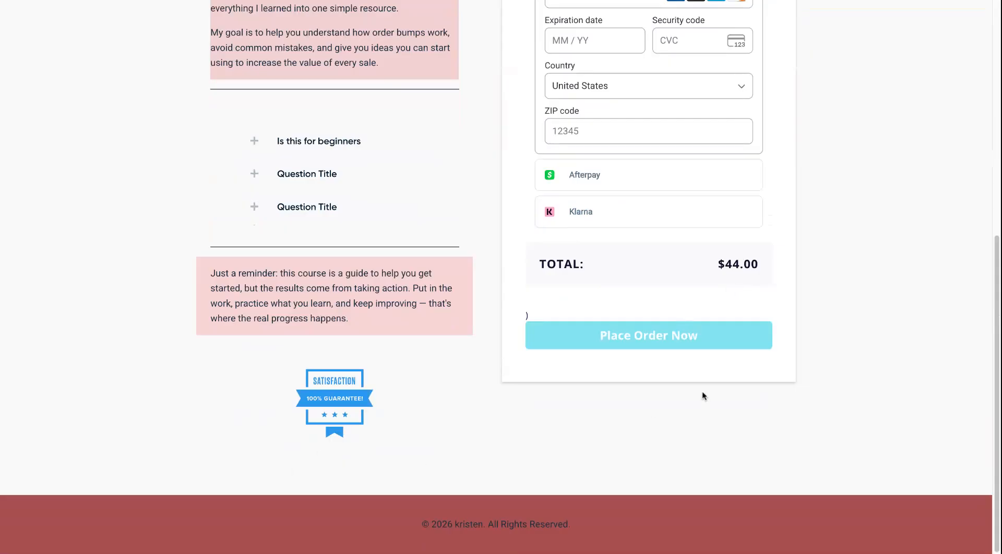
scroll(702, 393, up, 8)
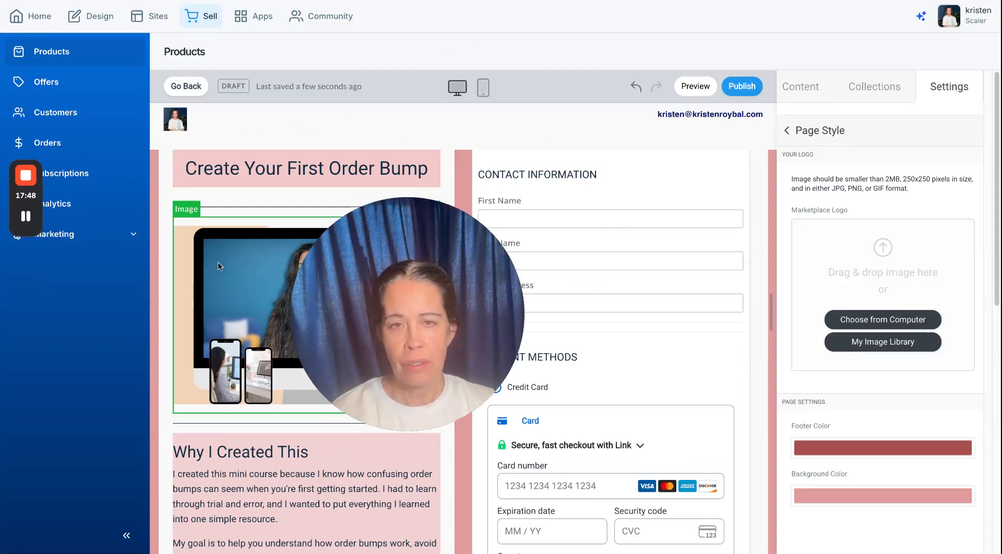
Review the colored checkout page in the editor from the headline down to the order button
scroll(596, 281, down, 2)
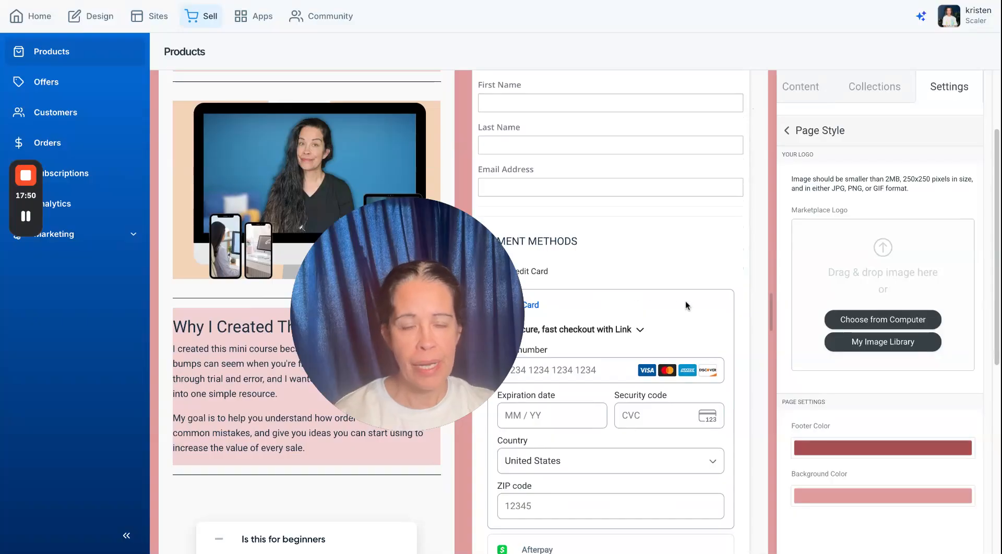
scroll(690, 301, down, 4)
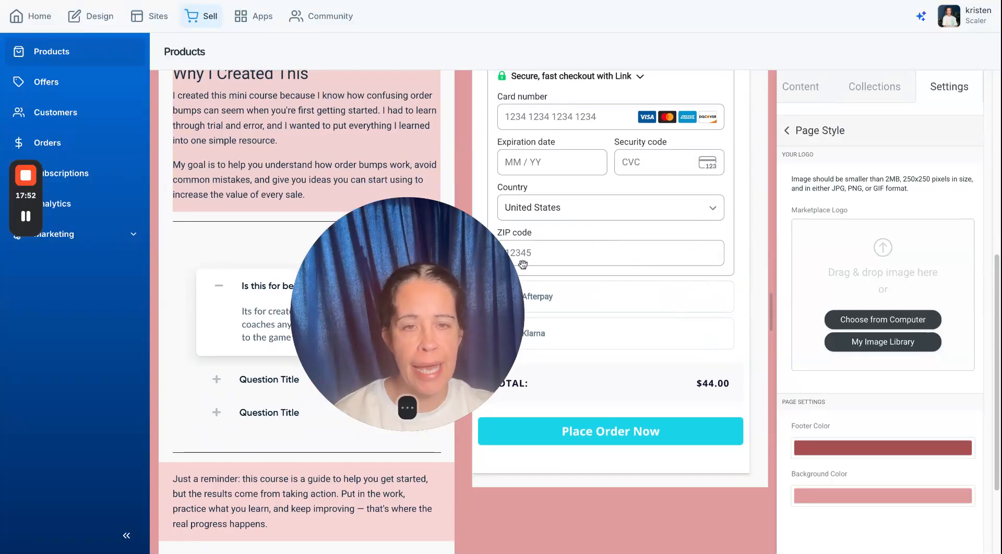
scroll(684, 262, up, 7)
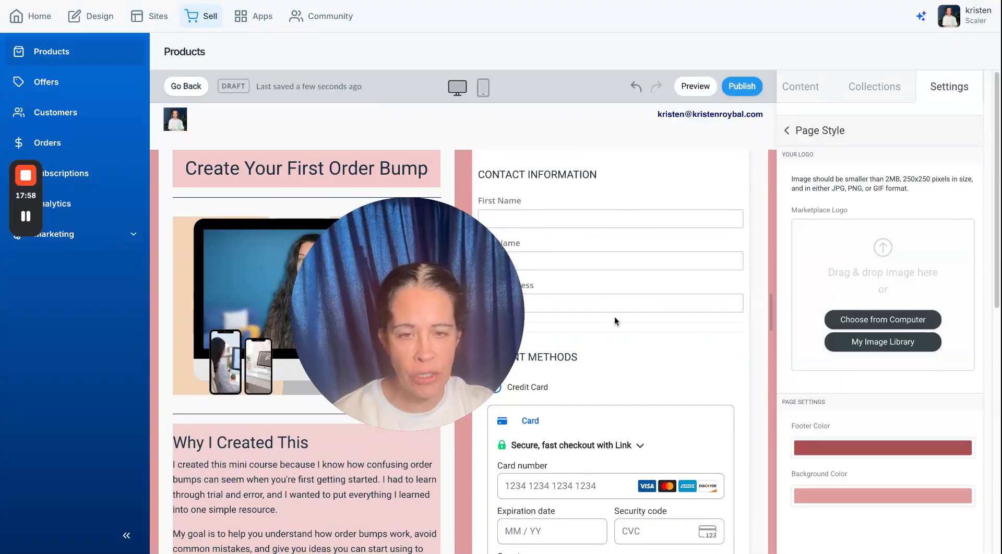
scroll(615, 318, down, 8)
scroll(583, 328, up, 8)
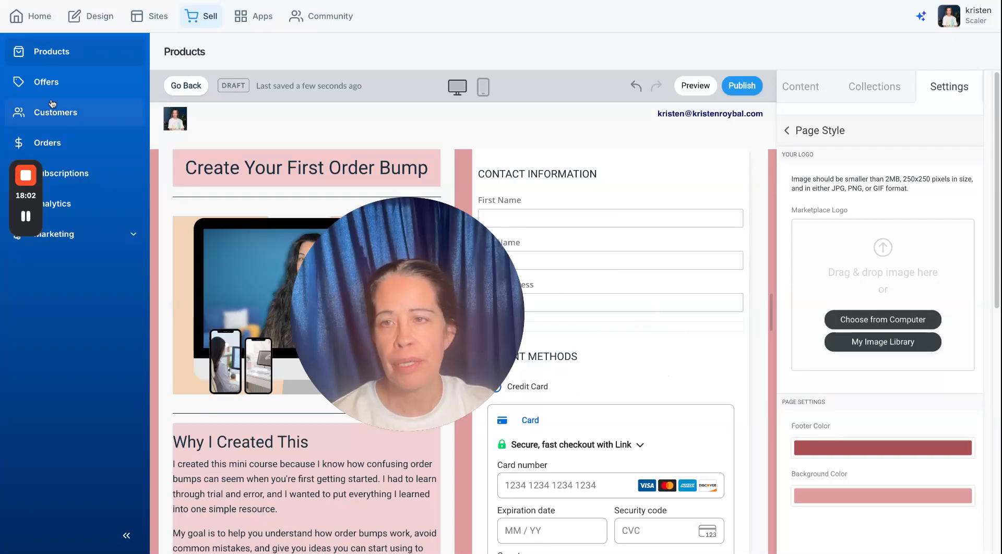
View the classic builder page of the Online Course Blue Print product, look through its full layout, and close it
click(51, 51)
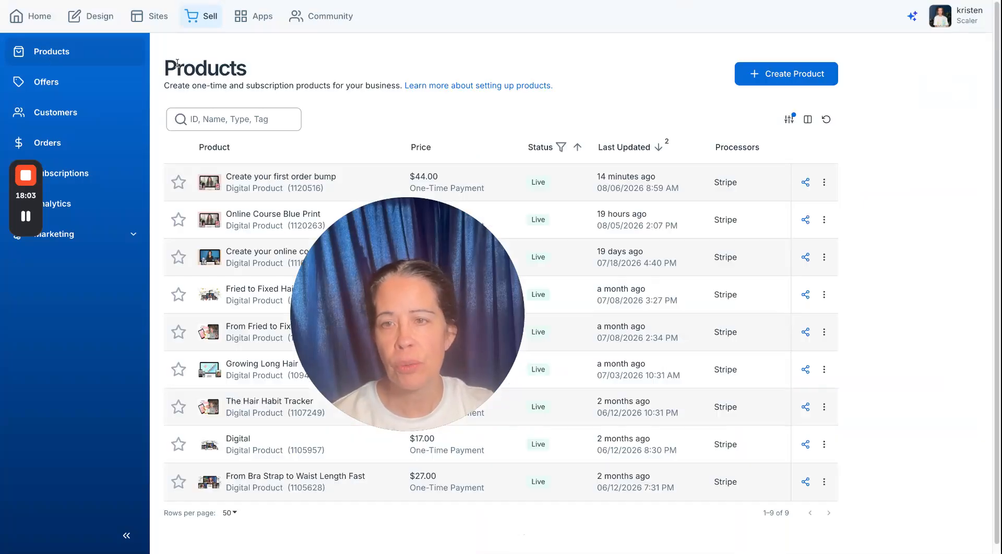
click(258, 219)
click(300, 82)
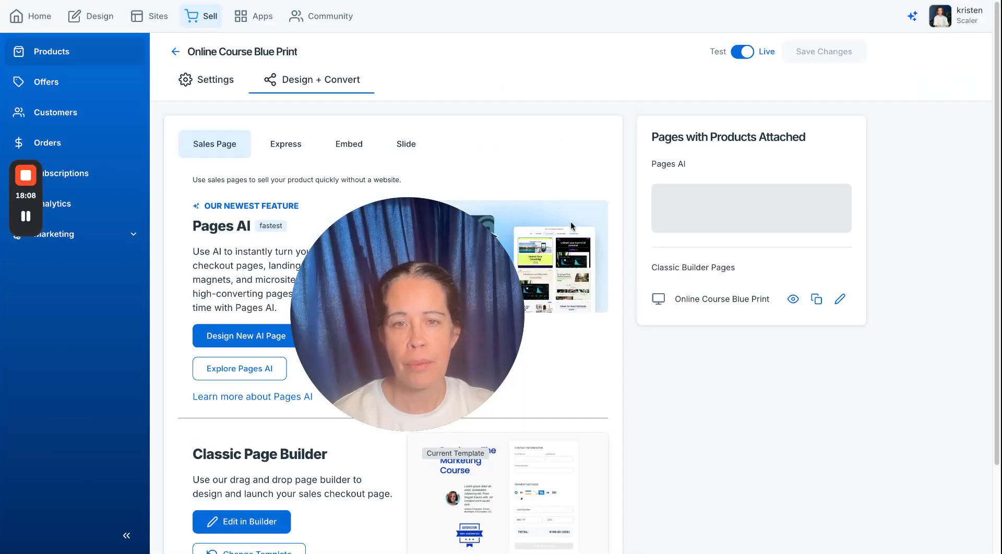
click(792, 271)
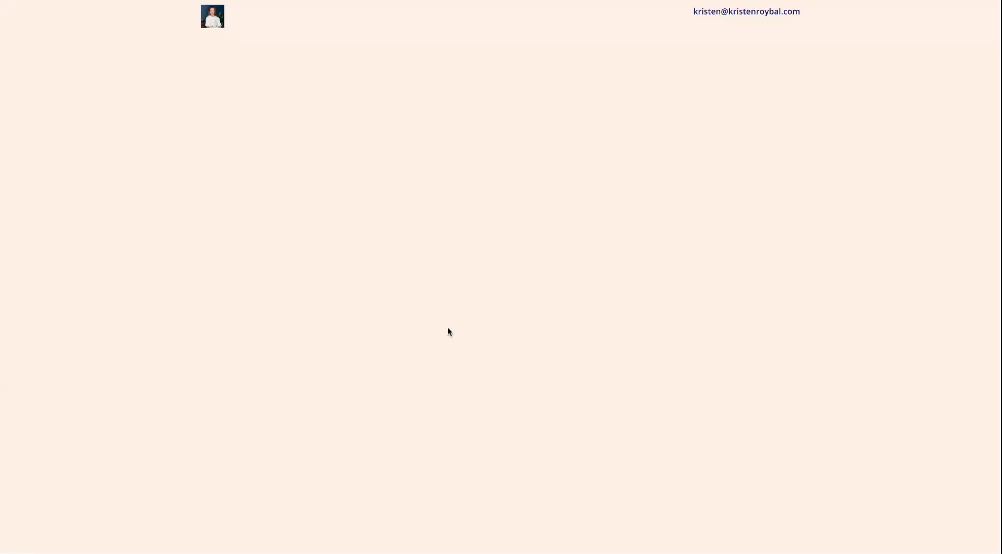
scroll(431, 357, down, 2)
scroll(423, 359, down, 8)
scroll(407, 366, up, 10)
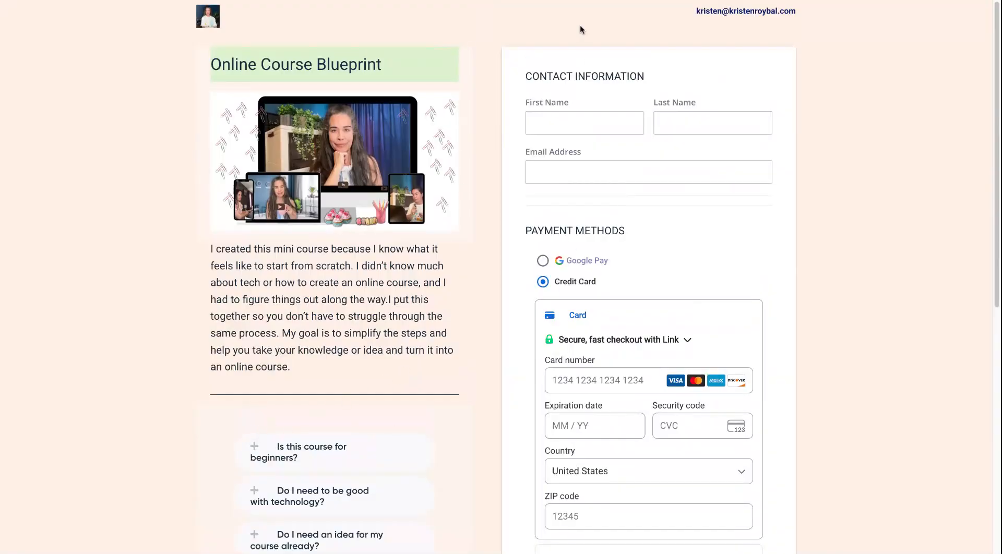
click(628, 2)
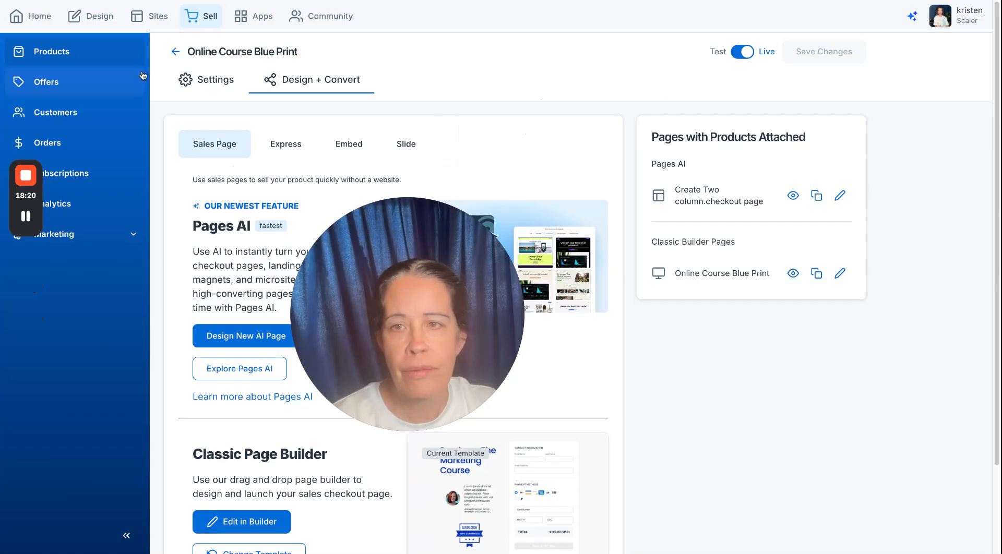
Reopen the classic builder page of the "Create your first order bump" product for editing
click(71, 54)
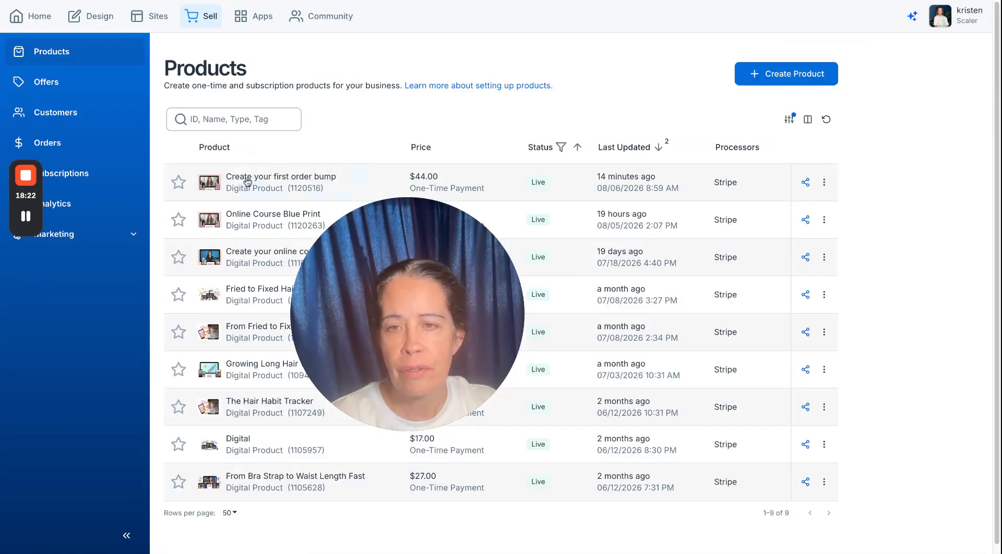
click(267, 184)
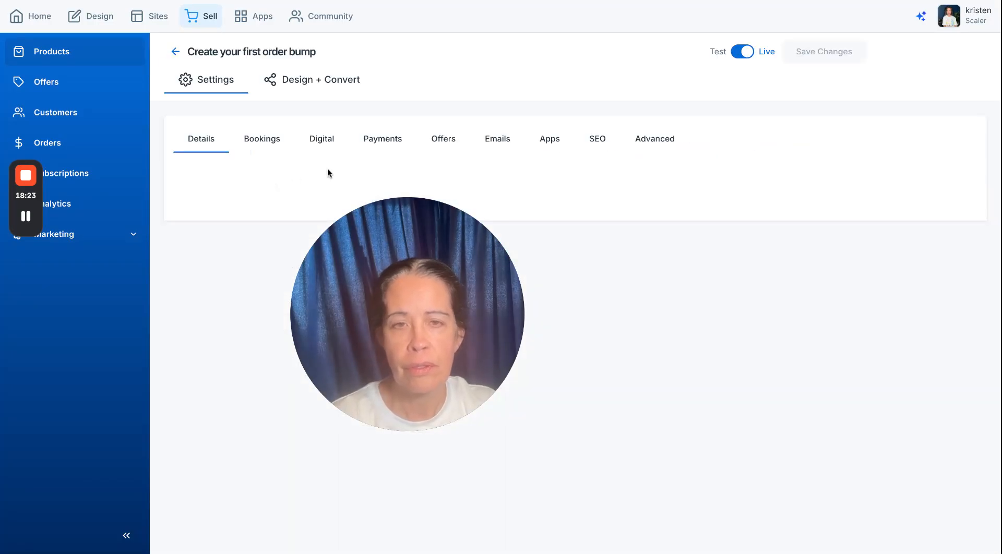
click(352, 81)
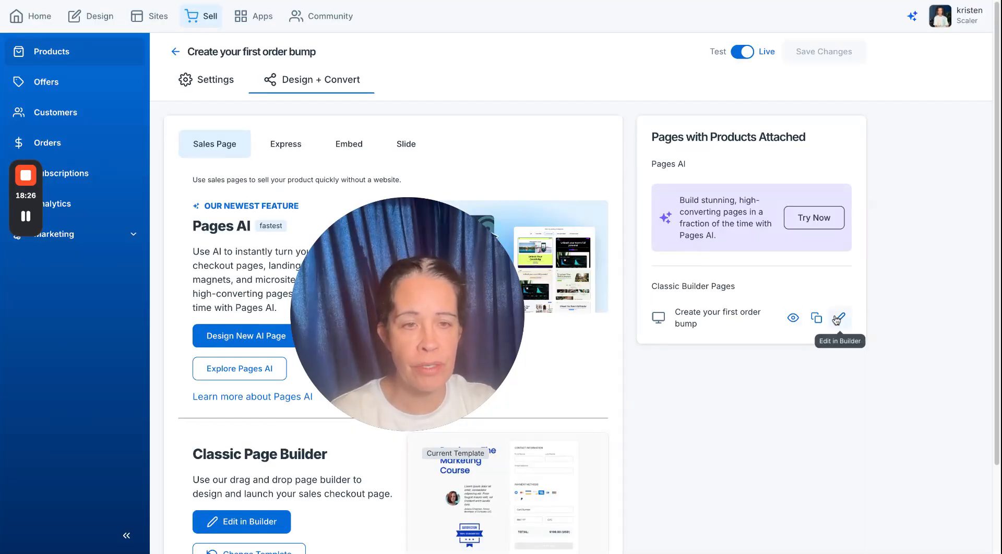
click(837, 318)
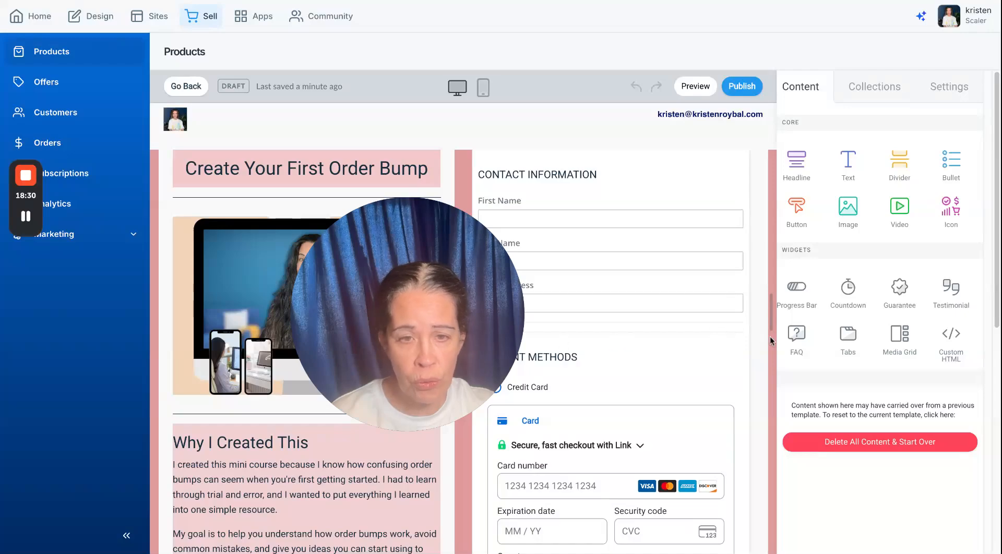
Look over the order bump checkout page from its headline to the satisfaction guarantee badge
scroll(583, 467, down, 8)
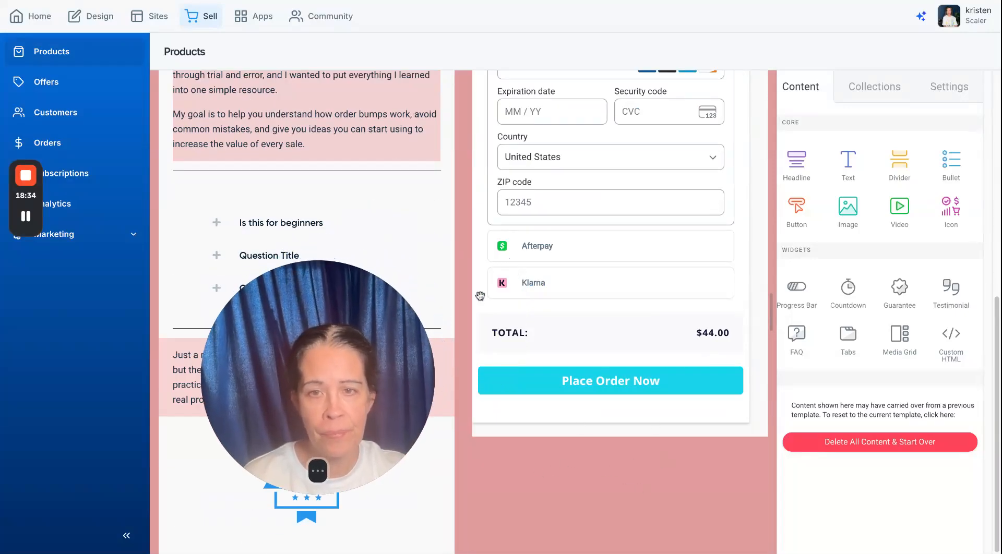
scroll(455, 206, up, 1)
scroll(455, 205, up, 8)
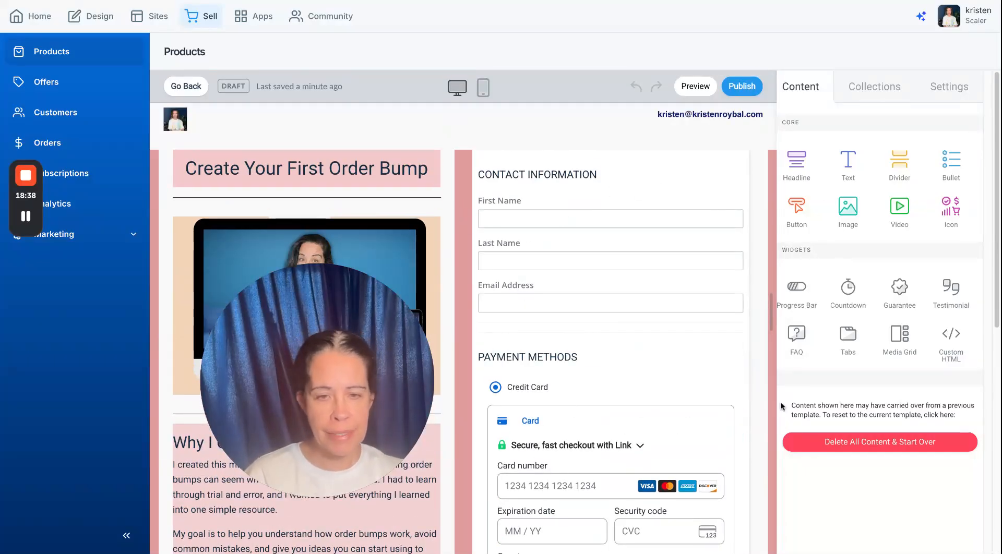
drag(374, 384, 611, 344)
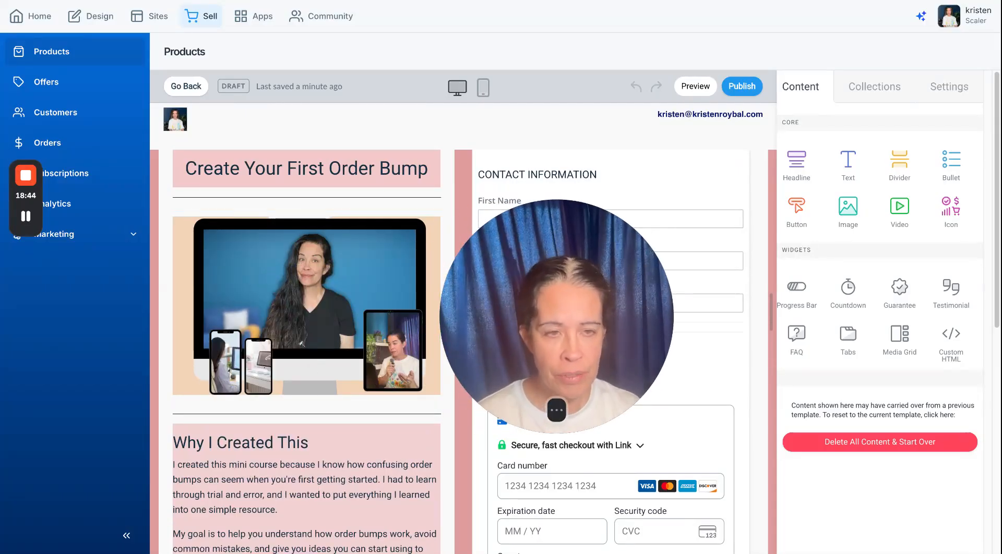
scroll(751, 373, down, 8)
mouse_move(516, 412)
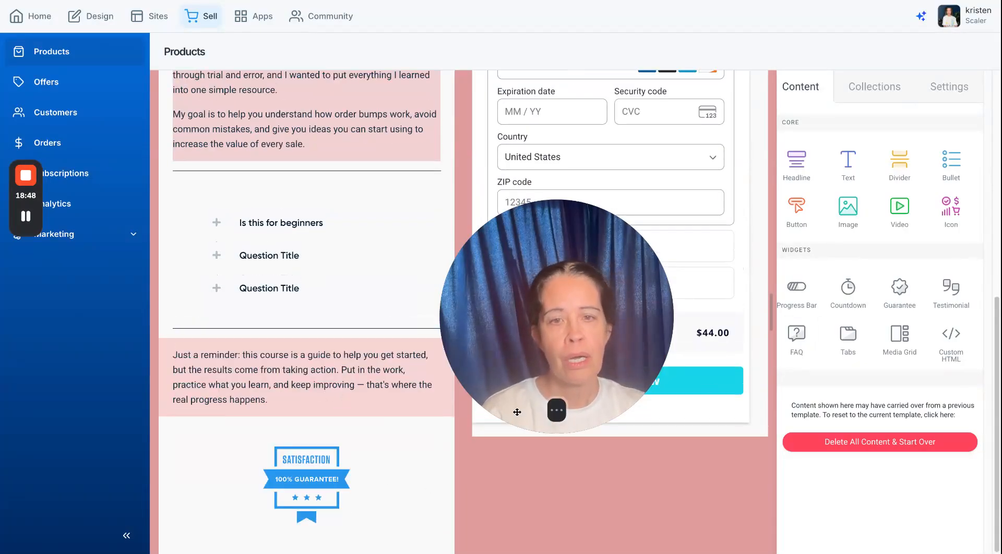
scroll(332, 284, up, 8)
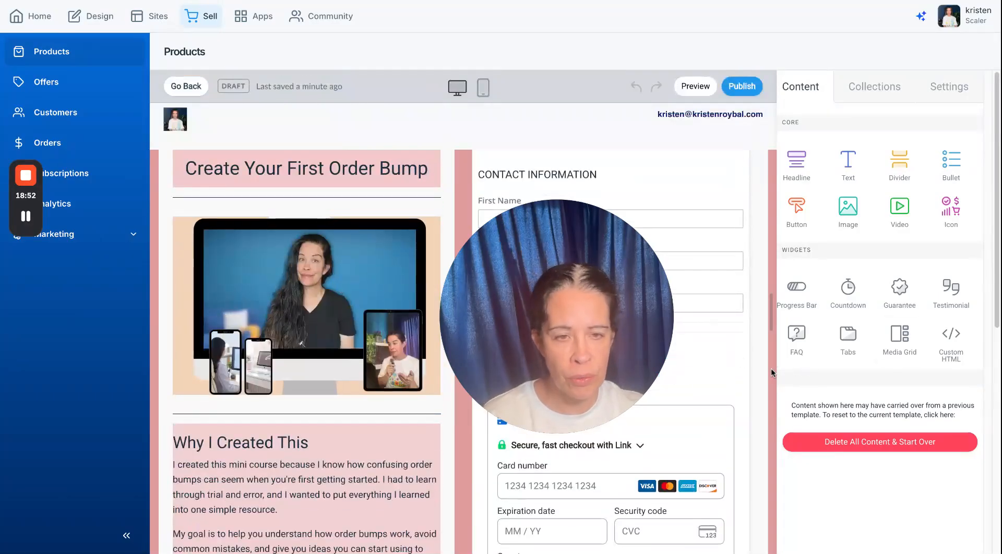
Check the footer and background color options in the page style settings and return to the settings list
click(942, 95)
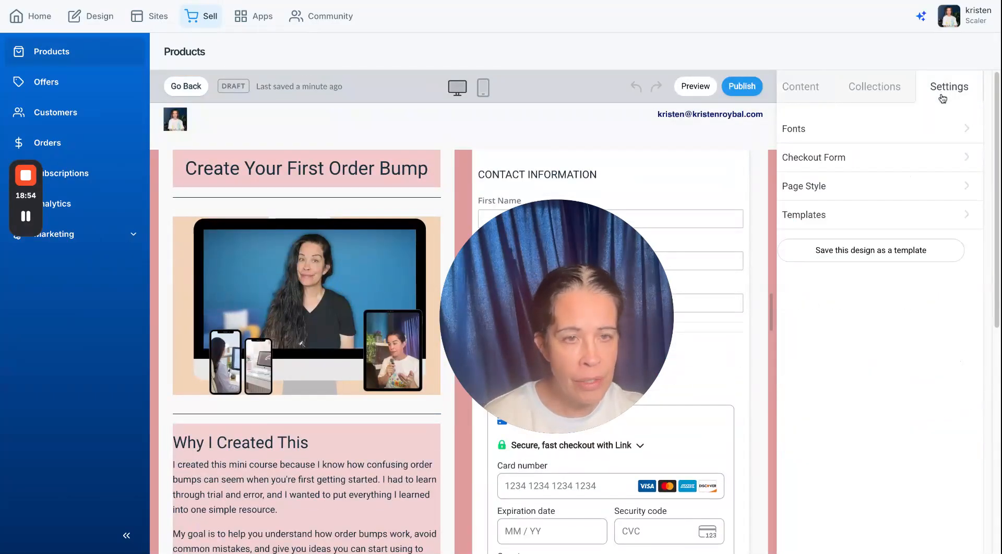
click(835, 187)
scroll(951, 403, down, 8)
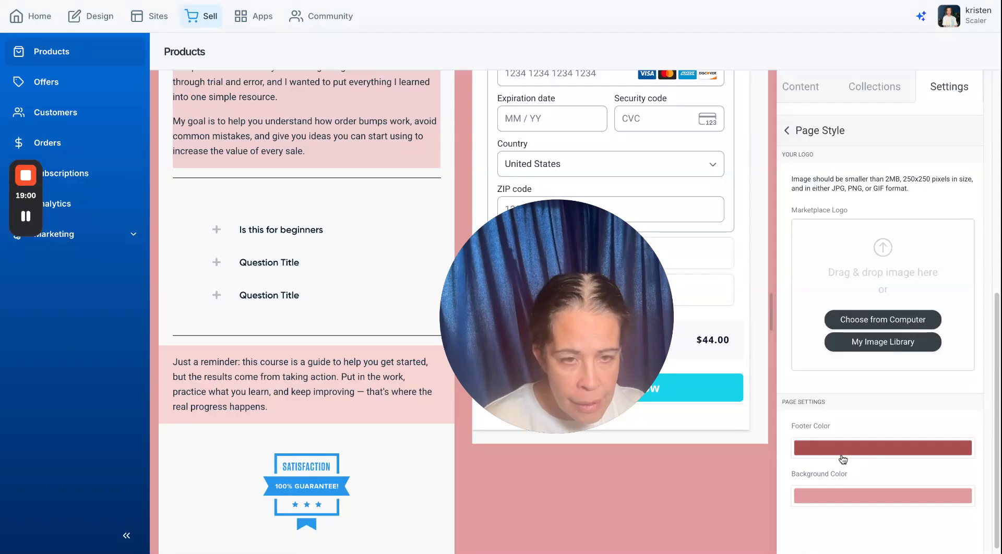
scroll(838, 156, up, 8)
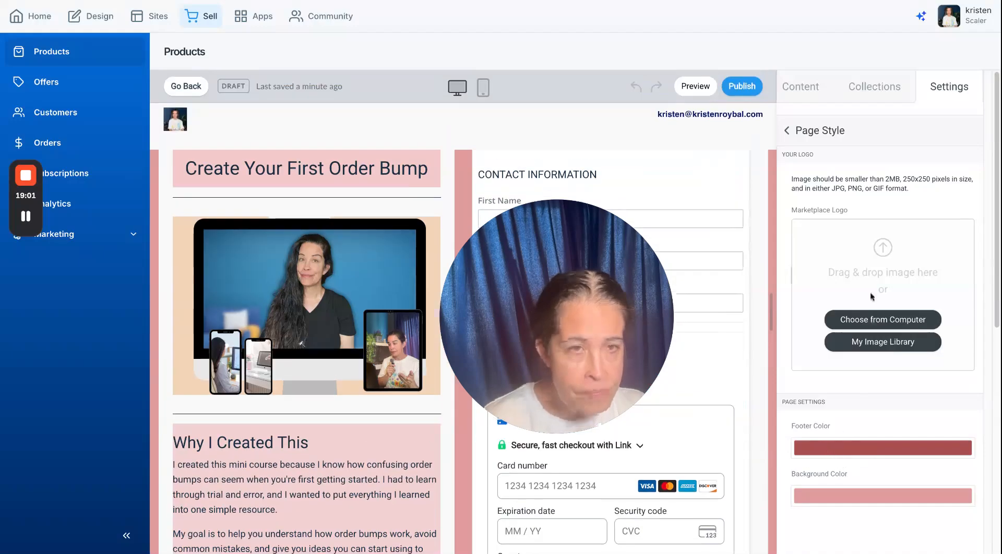
click(786, 131)
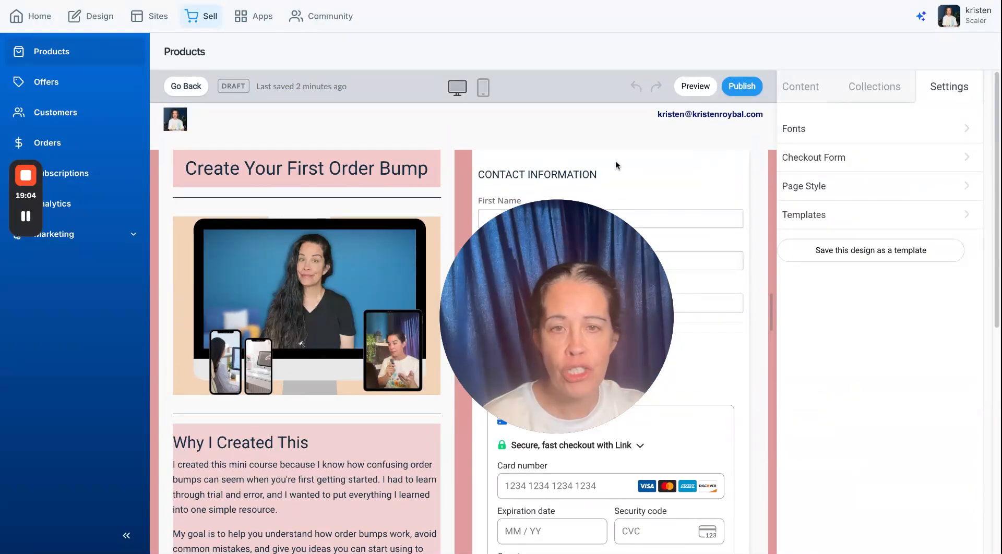
Look through the SamCart help article on Sections, covering section settings and moveable checkout, and return to the page editor
click(781, 1)
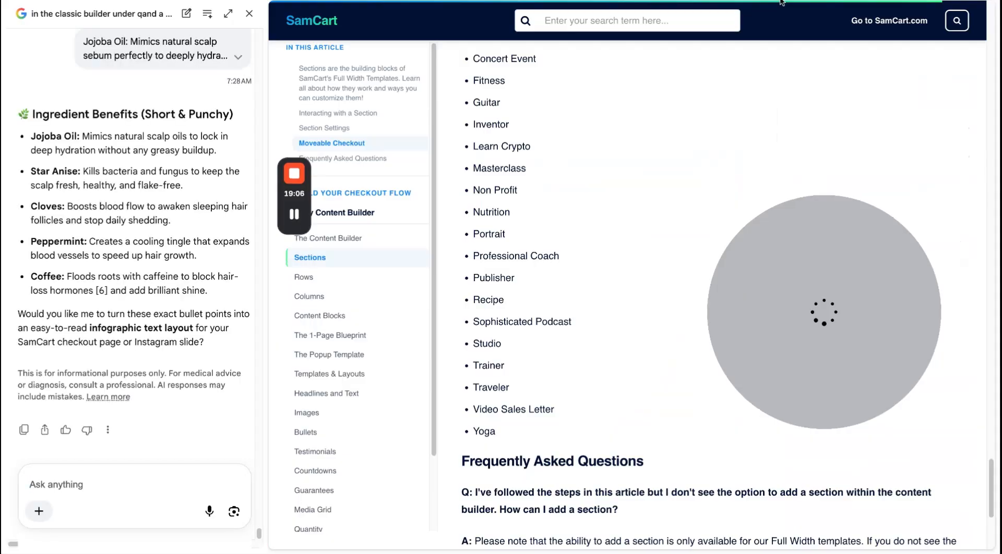
scroll(597, 244, up, 14)
scroll(597, 244, up, 5)
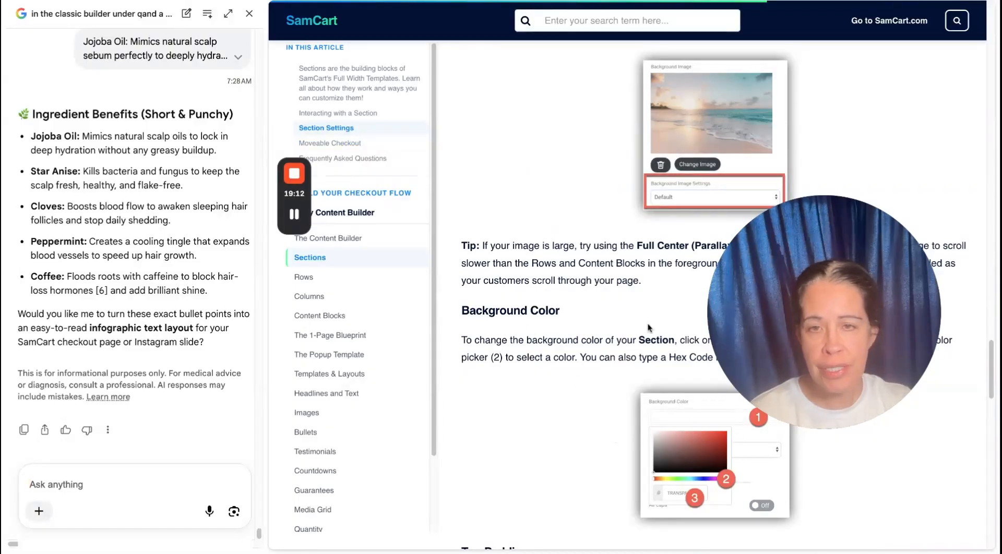
scroll(681, 444, up, 10)
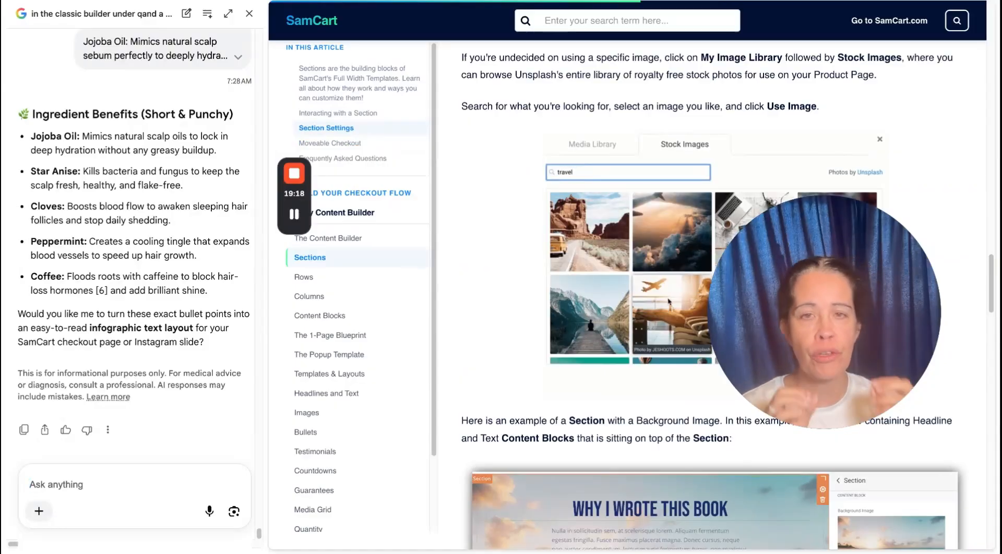
scroll(616, 203, up, 15)
scroll(615, 199, down, 20)
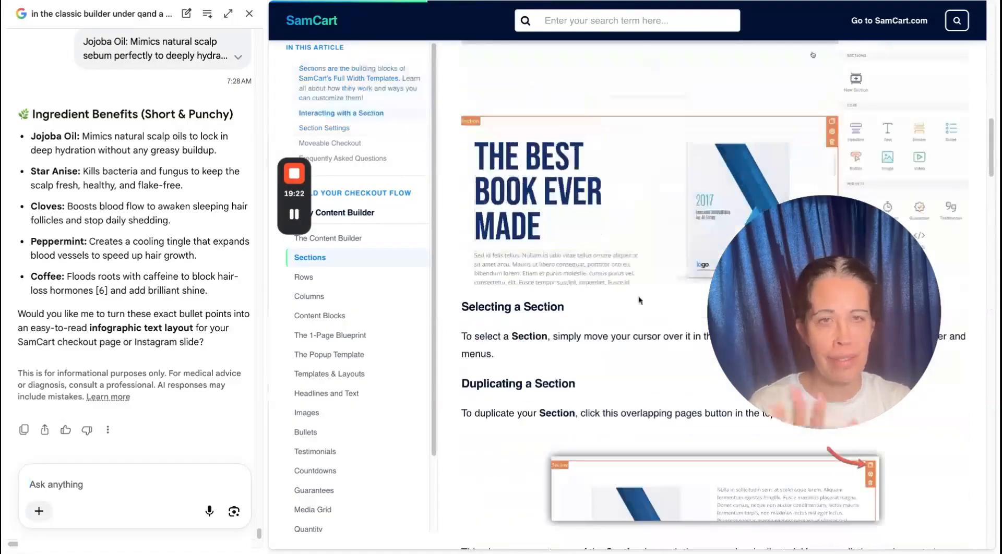
scroll(651, 364, down, 9)
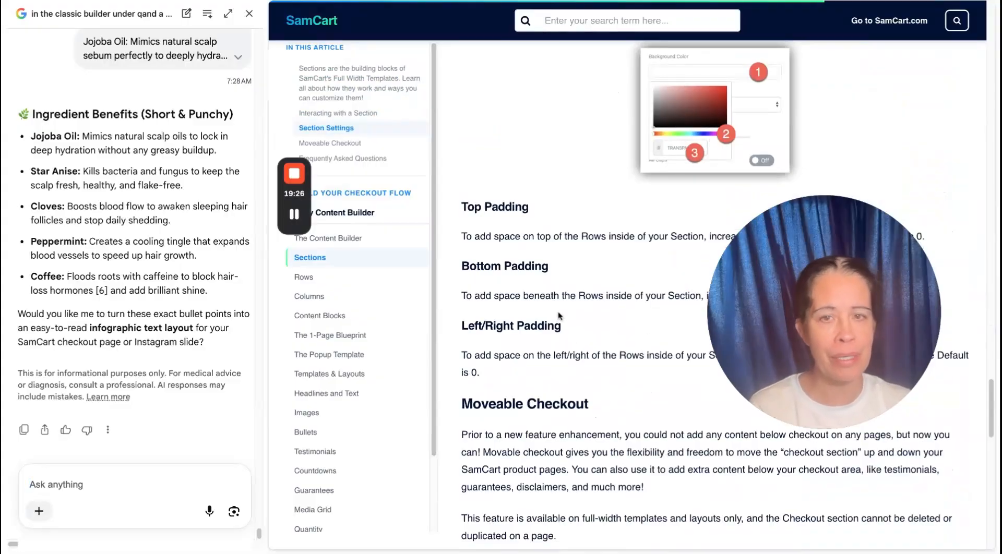
scroll(564, 219, down, 4)
click(669, 1)
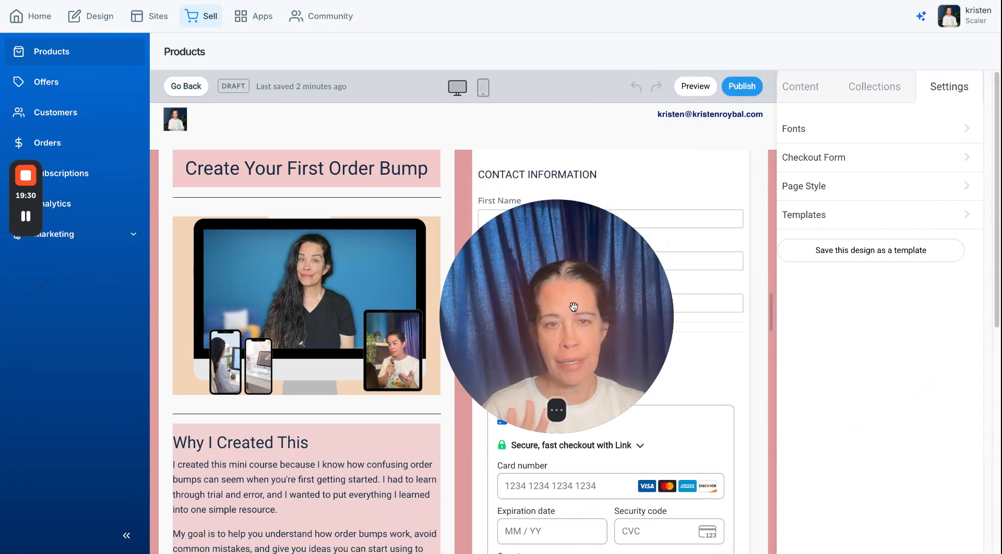
drag(595, 282, 754, 319)
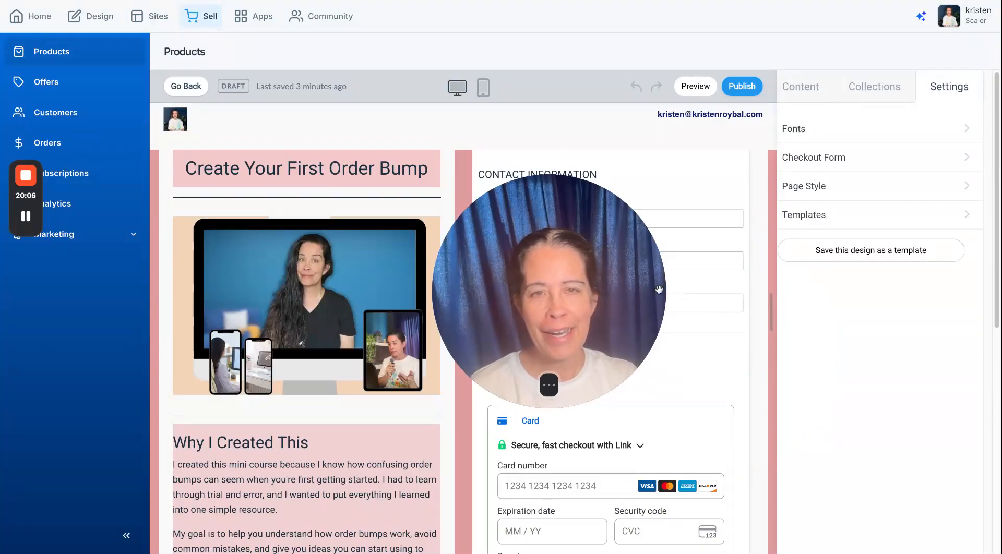
mouse_move(34, 179)
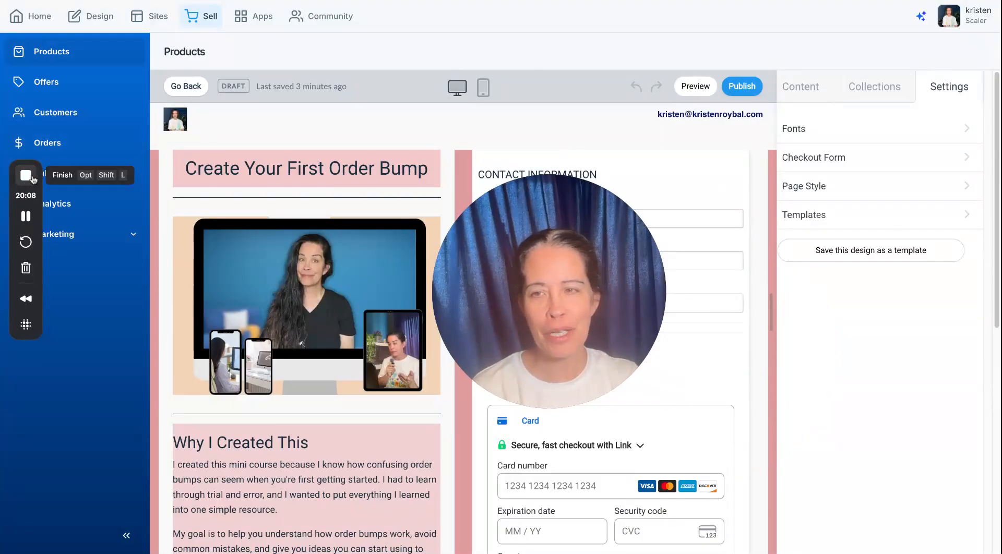